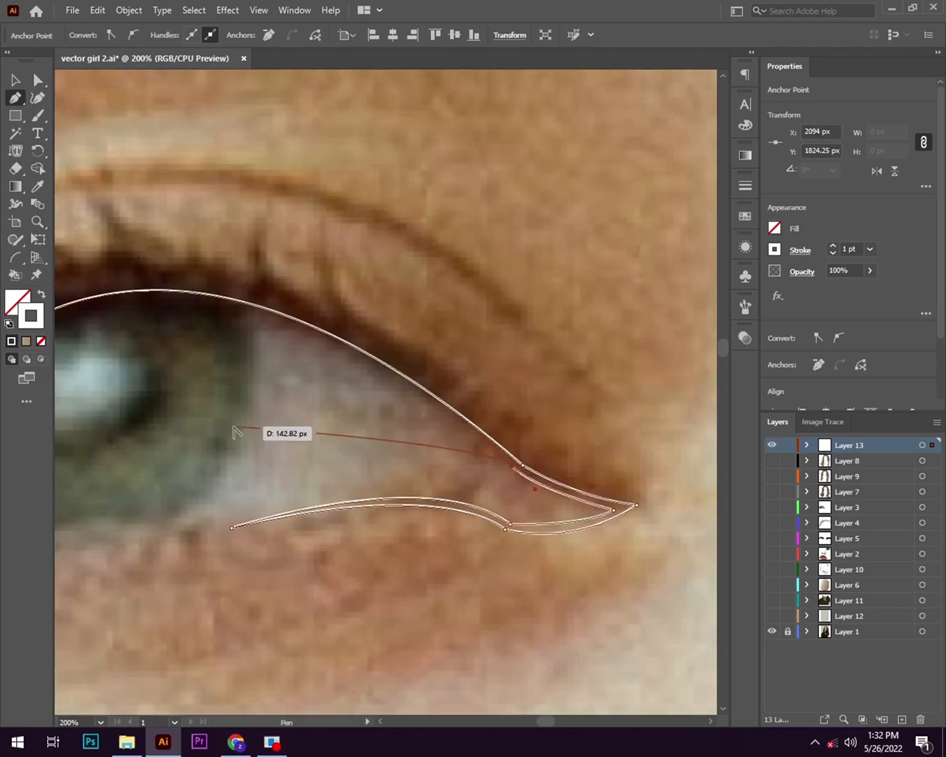
- Continue the eyelid path along the upper lid's inner edge and around the outer corner, closing it with a tapered lower-lid line
drag(201, 344, 308, 385)
key(ctrl+plus)
key(ctrl+plus)
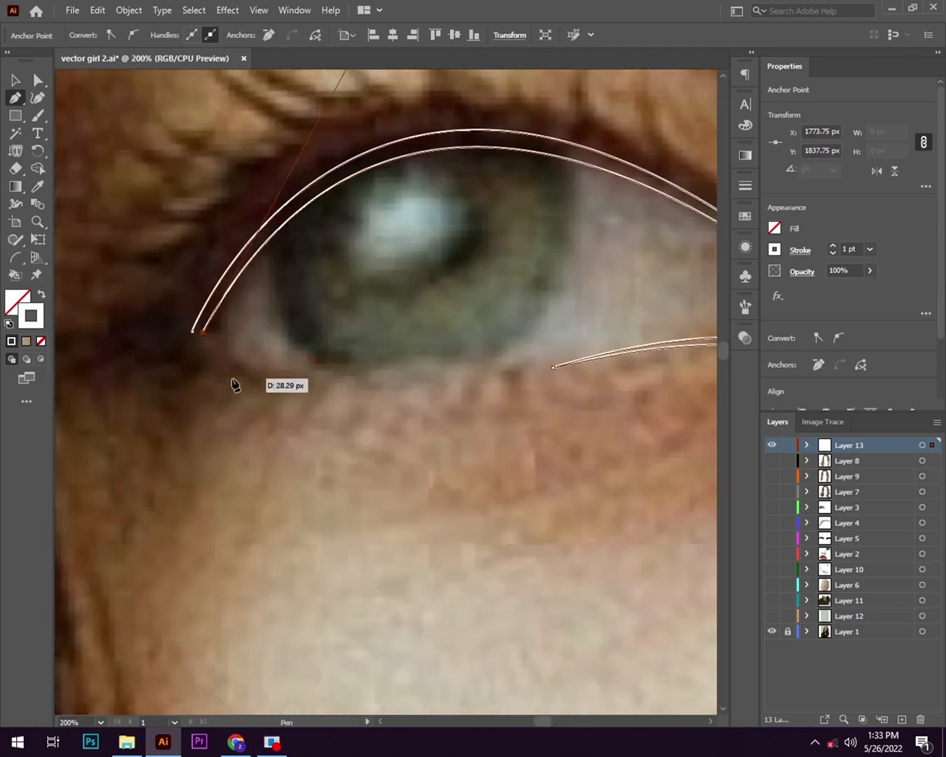
drag(198, 335, 200, 337)
scroll(281, 406, right, 5)
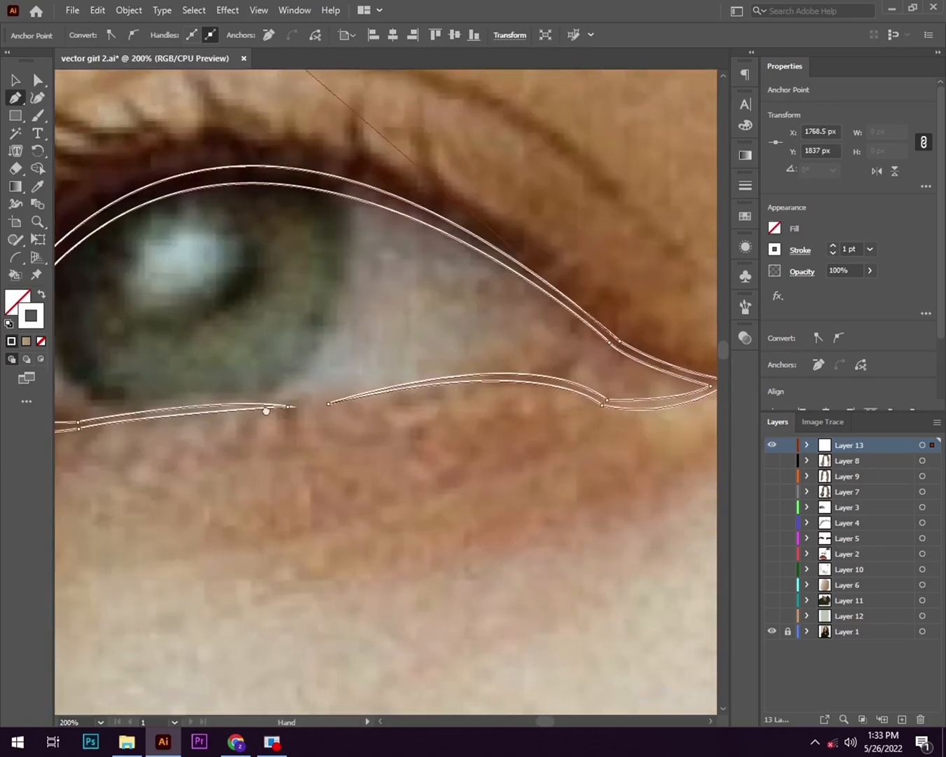
ctrl+click(485, 392)
- Draw a closed Pen shape for the eye's inner corner, curving its open side from the upper lid to the lower lid
key(ctrl+minus)
key(ctrl+minus)
key(ctrl+minus)
key(ctrl+minus)
key(ctrl+plus)
key(ctrl+plus)
key(ctrl+plus)
key(ctrl+plus)
click(439, 393)
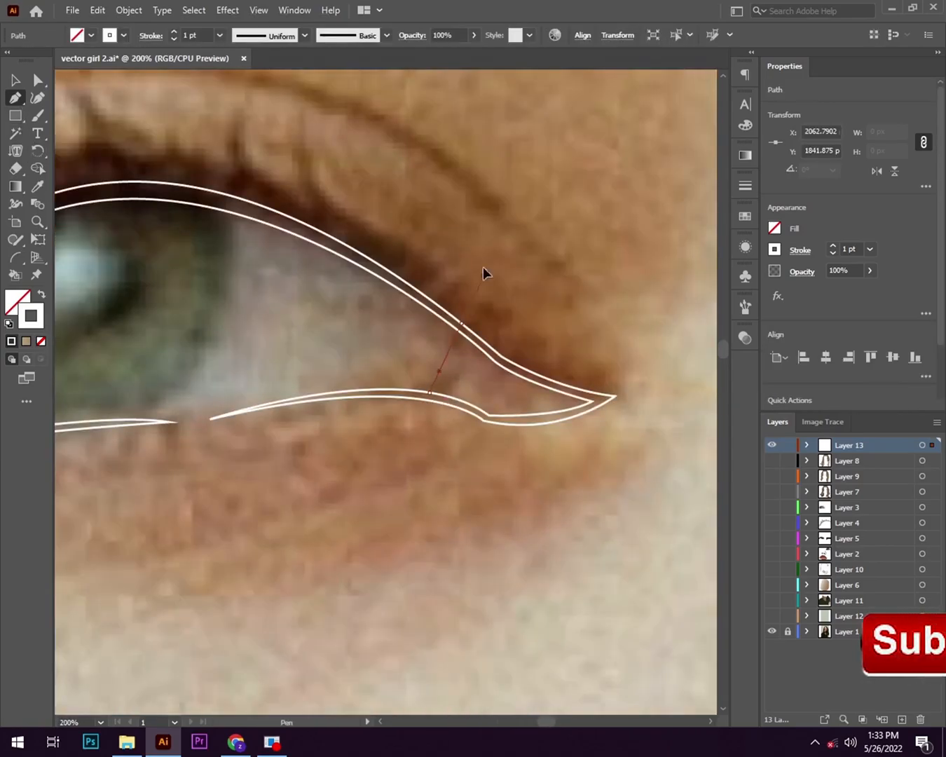
drag(464, 328, 466, 333)
key(ctrl+plus)
drag(520, 365, 521, 368)
click(629, 408)
drag(517, 450, 435, 463)
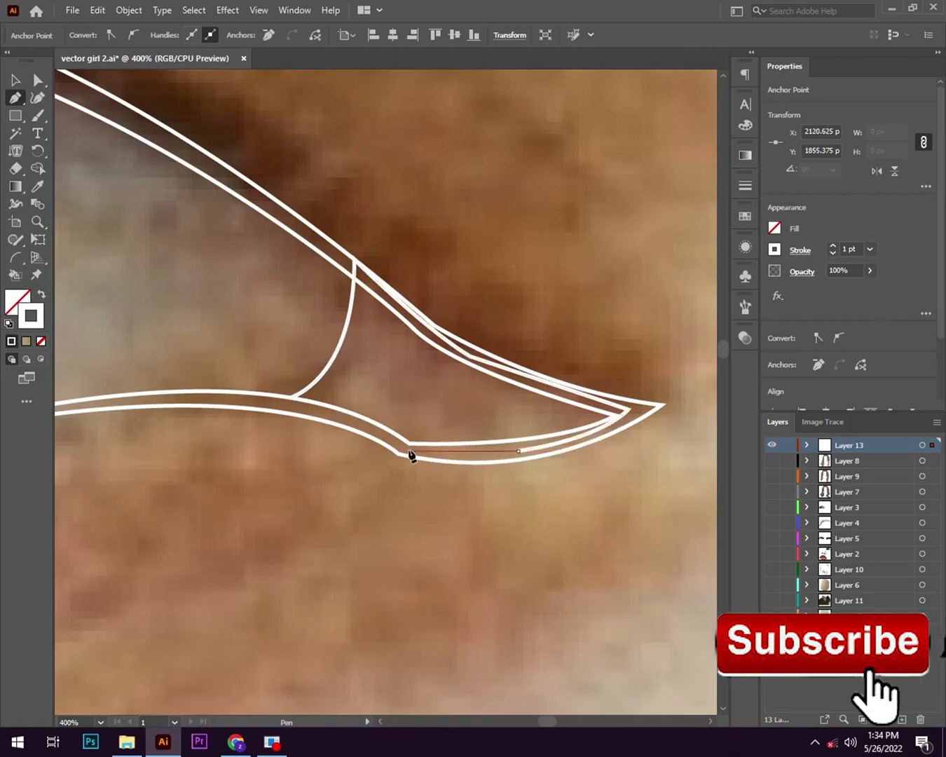
click(411, 449)
click(293, 399)
- Draw an ellipse over the iris with the Ellipse tool
key(ctrl+minus)
key(ctrl+minus)
key(ctrl+minus)
drag(237, 446, 400, 436)
scroll(219, 335, up, 3)
key(l)
scroll(220, 335, down, 2)
mouse_move(171, 232)
mouse_down()
mouse_move(249, 323)
mouse_move(305, 368)
mouse_move(298, 293)
mouse_up()
- Resize and reposition the iris ellipses to fit the iris in the photo
key(v)
drag(435, 157, 476, 131)
drag(163, 428, 132, 448)
drag(130, 289, 155, 311)
drag(154, 131, 153, 115)
drag(154, 448, 145, 458)
key(Up)
- Draw a pupil ellipse about 71 by 66 px over the bright reflection and fit it in place
key(l)
drag(425, 456, 196, 438)
drag(249, 264, 377, 387)
drag(305, 318, 300, 289)
drag(381, 230, 381, 229)
- Select the eyelid outline, inner corner and iris ellipses together and group them
key(ctrl+shift+a)
key(v)
drag(116, 139, 696, 501)
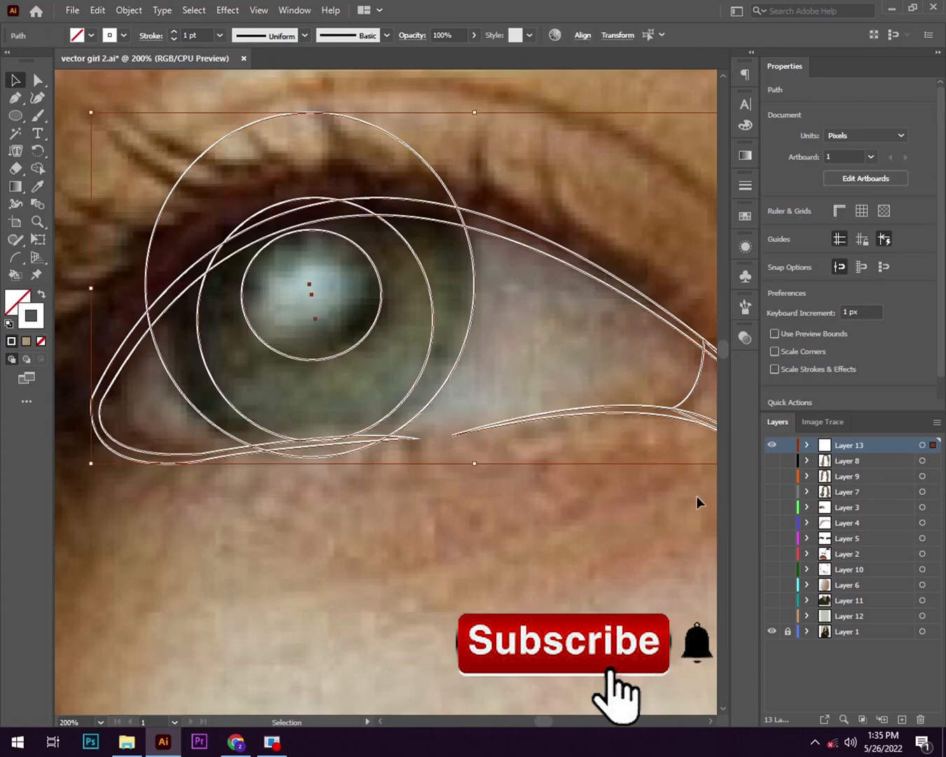
key(ctrl+g)
- Trim the iris ellipses to the eyelid opening with the Shape Builder, removing the parts beyond the upper and lower lids
click(39, 169)
alt+click(242, 179)
scroll(250, 230, up, 1)
mouse_move(77, 393)
mouse_down()
mouse_move(208, 269)
mouse_move(596, 222)
mouse_up()
scroll(498, 326, down, 1)
drag(452, 378, 448, 280)
scroll(379, 365, up, 3)
drag(253, 387, 672, 352)
scroll(489, 389, down, 2)
scroll(490, 390, down, 1)
drag(449, 337, 251, 340)
scroll(507, 382, down, 1)
scroll(694, 312, up, 3)
scroll(389, 487, down, 2)
drag(348, 482, 449, 483)
- Ungroup the eye shapes and fill the eyelid outline with a sampled dark brown and no stroke
key(v)
right_click(254, 418)
click(313, 502)
drag(294, 421, 391, 385)
click(303, 225)
click(75, 212)
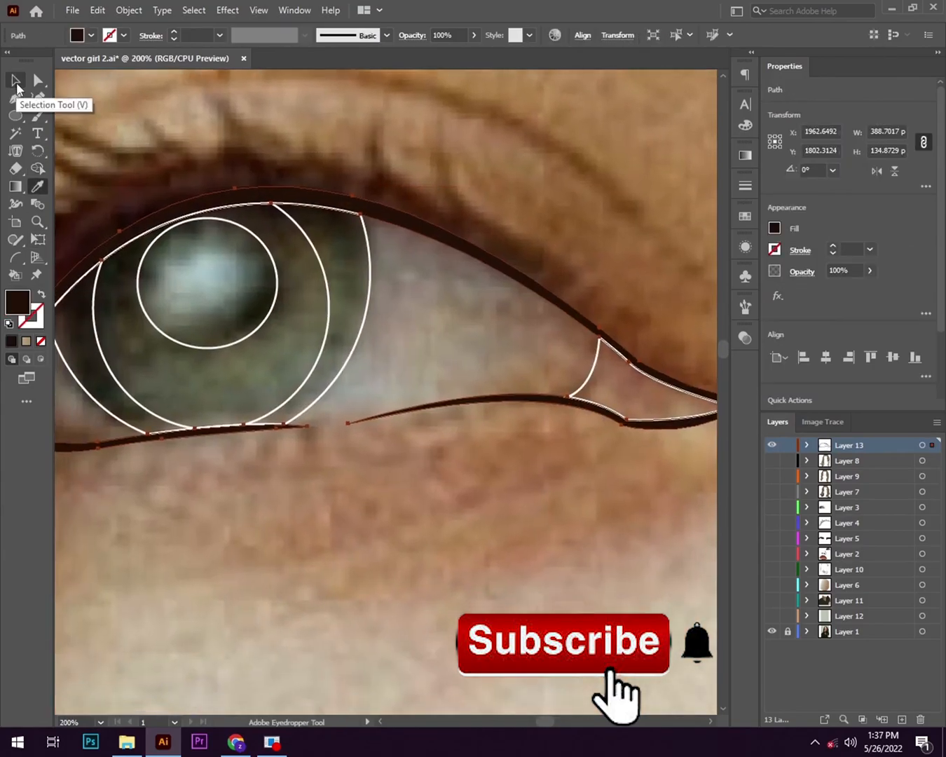
- Show Layer 2 and fill the eye's inner corner shape with the brown gradient sampled from the other eye
drag(596, 378, 526, 370)
click(524, 358)
click(38, 186)
click(557, 382)
scroll(419, 453, down, 3)
drag(590, 520, 371, 467)
click(772, 554)
click(598, 409)
mouse_move(509, 434)
mouse_down()
mouse_move(489, 461)
mouse_move(507, 447)
mouse_up()
- Fill the pupil ellipse with the radial gradient sampled from the other eye's pupil and reposition its highlight
ctrl+click(141, 377)
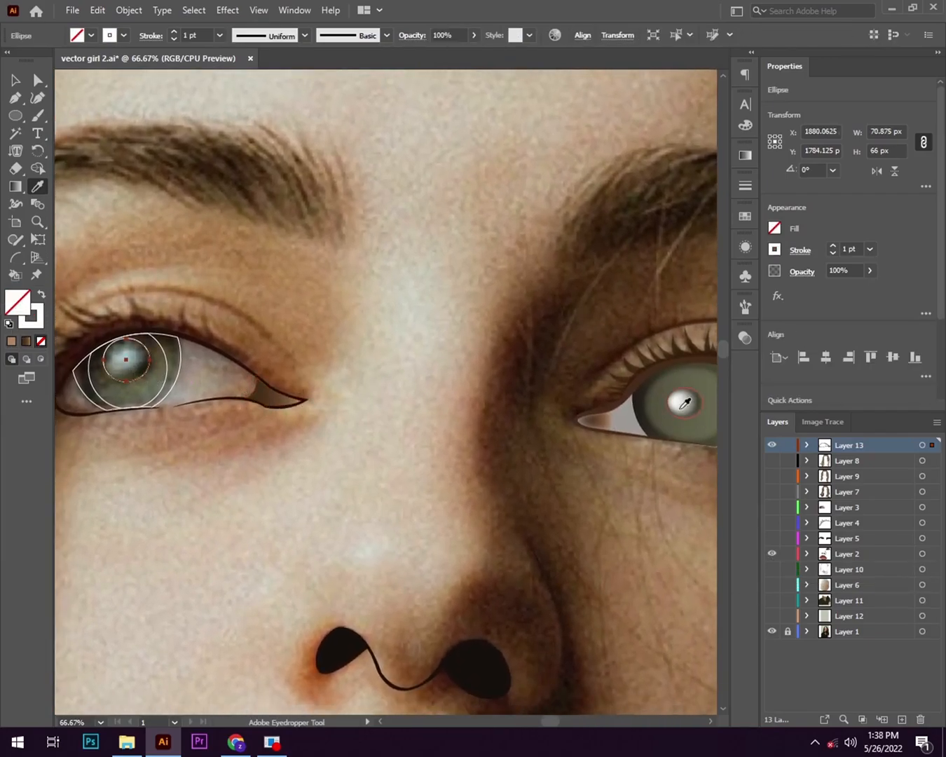
click(680, 407)
click(746, 160)
drag(667, 270, 642, 270)
scroll(141, 365, up, 2)
click(16, 186)
drag(141, 365, 309, 395)
scroll(385, 459, down, 4)
scroll(529, 427, up, 2)
- Fill the outer and inner iris shapes with the green gradients sampled from the other eye's iris
key(v)
drag(529, 425, 465, 333)
key(i)
ctrl+click(184, 393)
click(668, 440)
drag(433, 472, 423, 444)
ctrl+click(190, 363)
click(647, 398)
drag(352, 446, 301, 458)
click(703, 149)
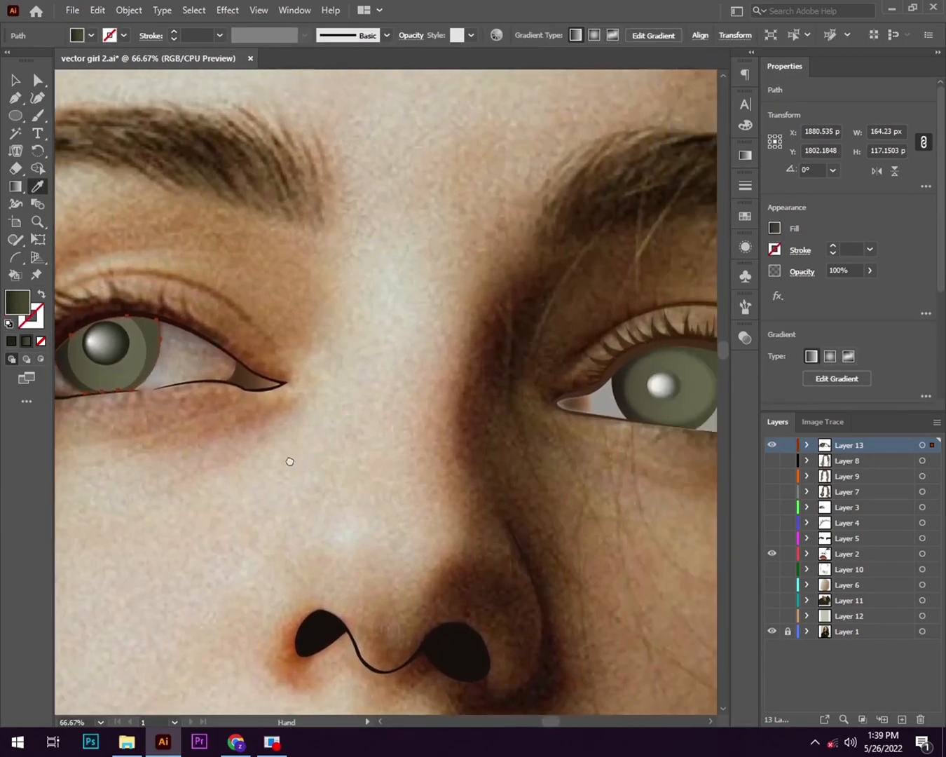
- Apply a Feather effect with a 5 px radius to the eye's inner corner shape
scroll(237, 383, up, 2)
drag(238, 384, 521, 392)
ctrl+click(522, 392)
click(227, 10)
click(420, 196)
click(665, 135)
click(665, 136)
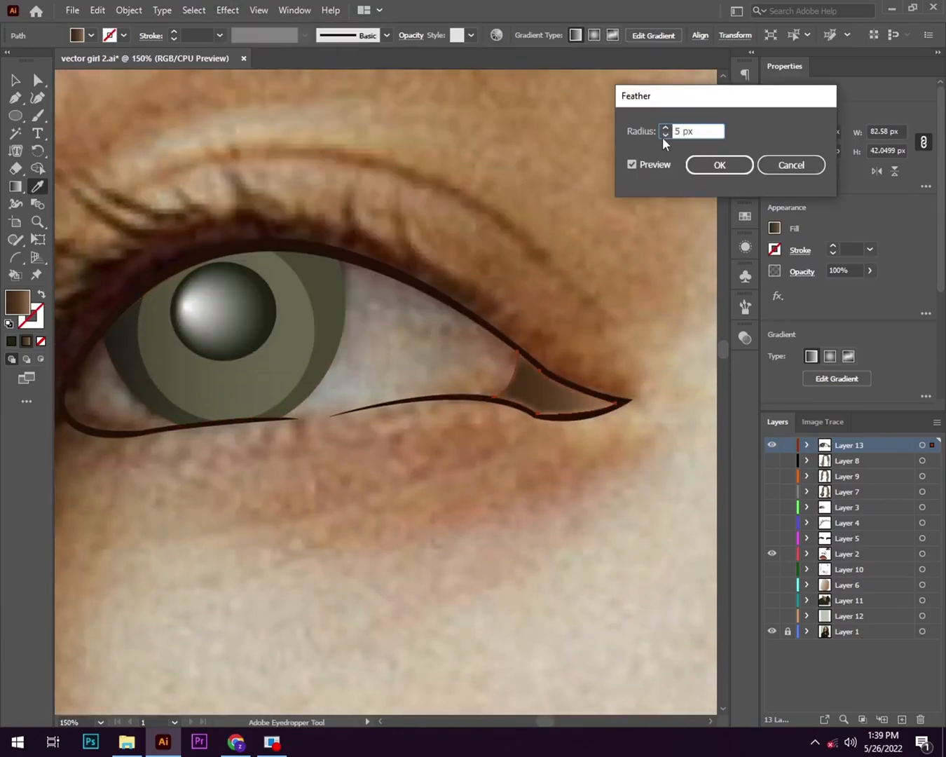
click(719, 165)
- Apply a Feather effect to the inner iris shape
drag(600, 359, 520, 298)
scroll(306, 309, down, 1)
ctrl+click(324, 304)
click(227, 10)
mouse_move(310, 180)
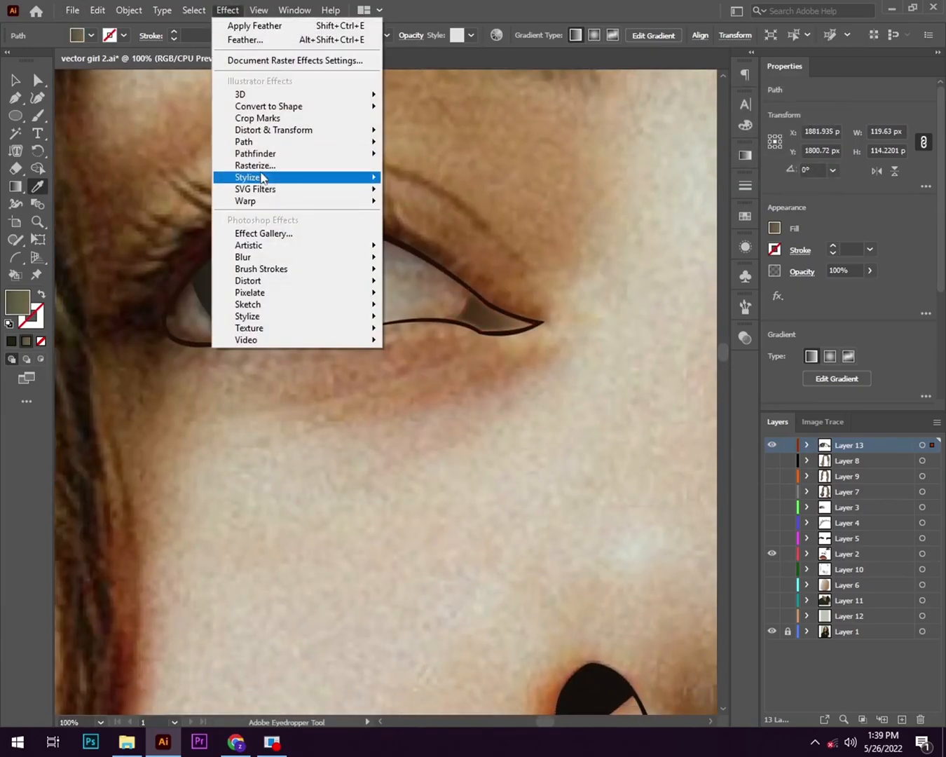
click(419, 197)
click(722, 169)
- Apply a Feather effect to the outer iris shape
ctrl+click(342, 280)
click(228, 10)
mouse_move(280, 178)
click(419, 197)
click(705, 170)
- Edit the Feather effect already applied to the eye's inner corner shape
drag(372, 313, 397, 298)
scroll(398, 298, up, 1)
click(227, 10)
click(609, 272)
click(746, 249)
click(605, 319)
click(720, 165)
click(745, 247)
- Shift a colour stop in the eye shape's gradient fill
click(16, 80)
click(746, 155)
click(674, 258)
drag(491, 393, 313, 412)
drag(667, 269, 653, 270)
click(624, 407)
click(703, 149)
- Start a thin Pen line within the dark upper eyelid outline, running from the outer side over the iris
drag(290, 467, 448, 463)
scroll(447, 463, down, 1)
click(38, 115)
drag(563, 450, 382, 490)
click(15, 99)
scroll(158, 331, up, 4)
drag(158, 331, 110, 505)
click(101, 466)
mouse_move(473, 244)
mouse_down()
mouse_move(587, 307)
mouse_move(598, 295)
mouse_up()
- Set the eyelid line's stroke to the pale grey sampled from the white of the eye, with no fill
click(42, 293)
click(38, 187)
drag(701, 597, 669, 357)
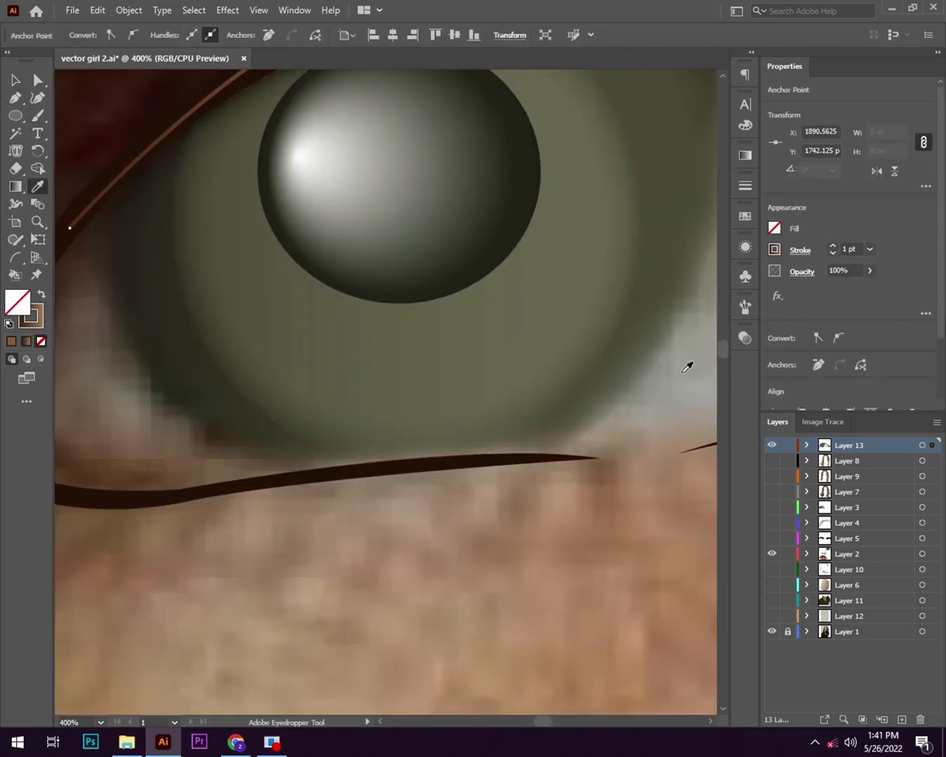
click(685, 363)
scroll(684, 363, down, 1)
click(42, 294)
- Continue the grey line along the upper eyelid outline towards the tip of the inner corner
click(15, 98)
click(369, 158)
drag(477, 189, 429, 291)
drag(557, 281, 587, 311)
drag(587, 312, 257, 324)
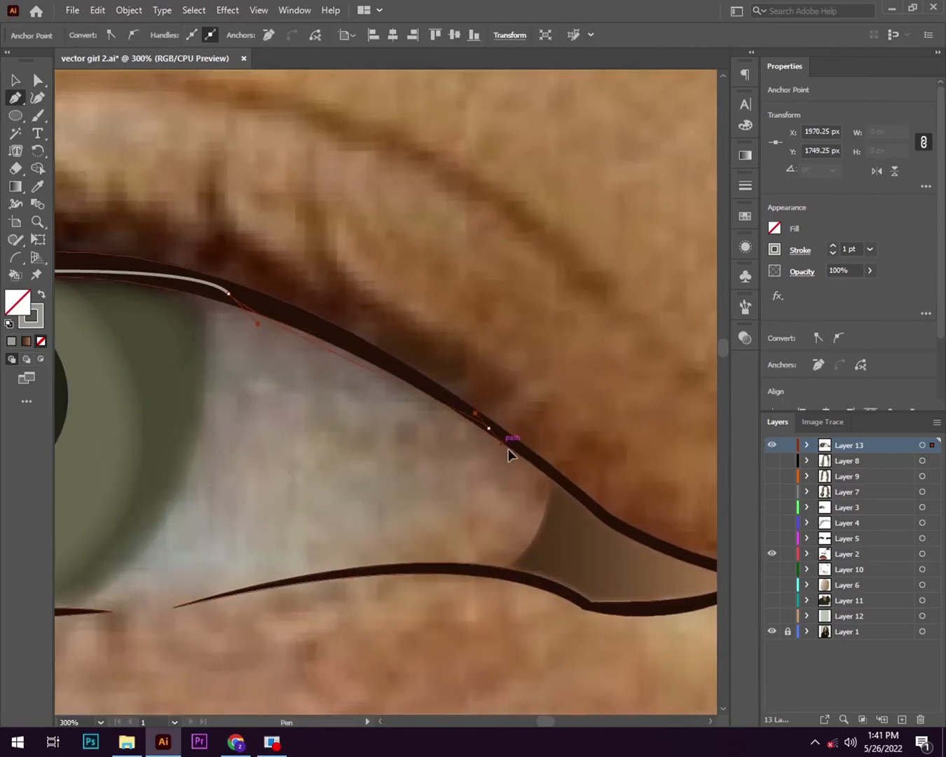
click(489, 429)
drag(613, 526, 393, 415)
drag(389, 412, 392, 413)
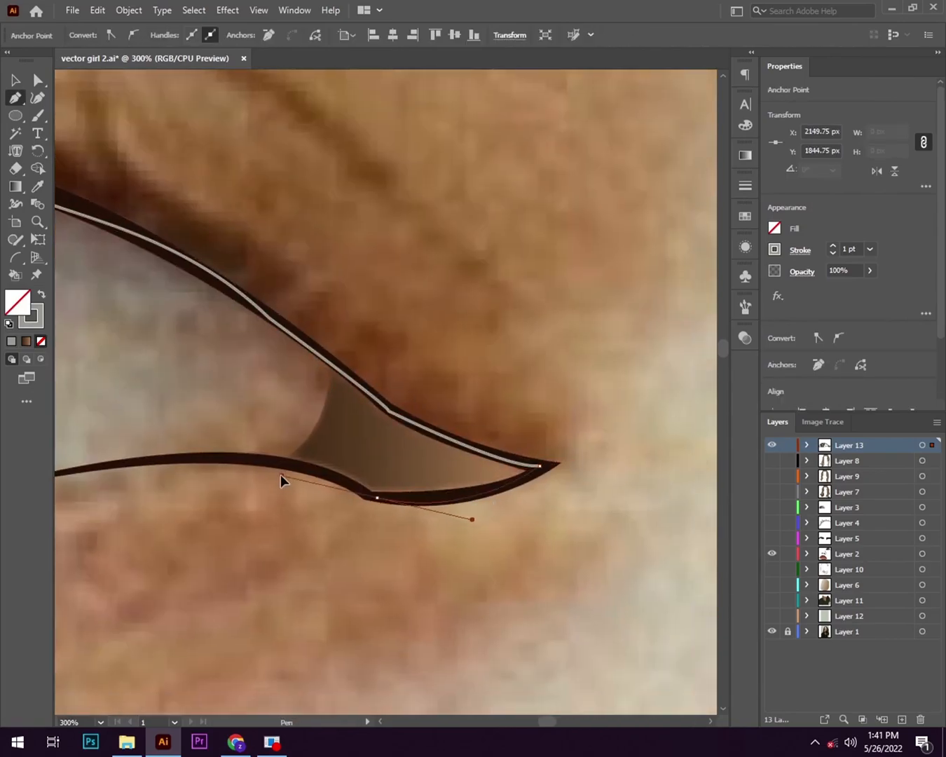
- Continue the grey Pen line round the tip of the inner corner and back along the lower eyelid outline
drag(281, 477, 282, 483)
click(376, 498)
drag(180, 462, 352, 431)
click(423, 427)
scroll(423, 427, up, 1)
drag(422, 426, 607, 400)
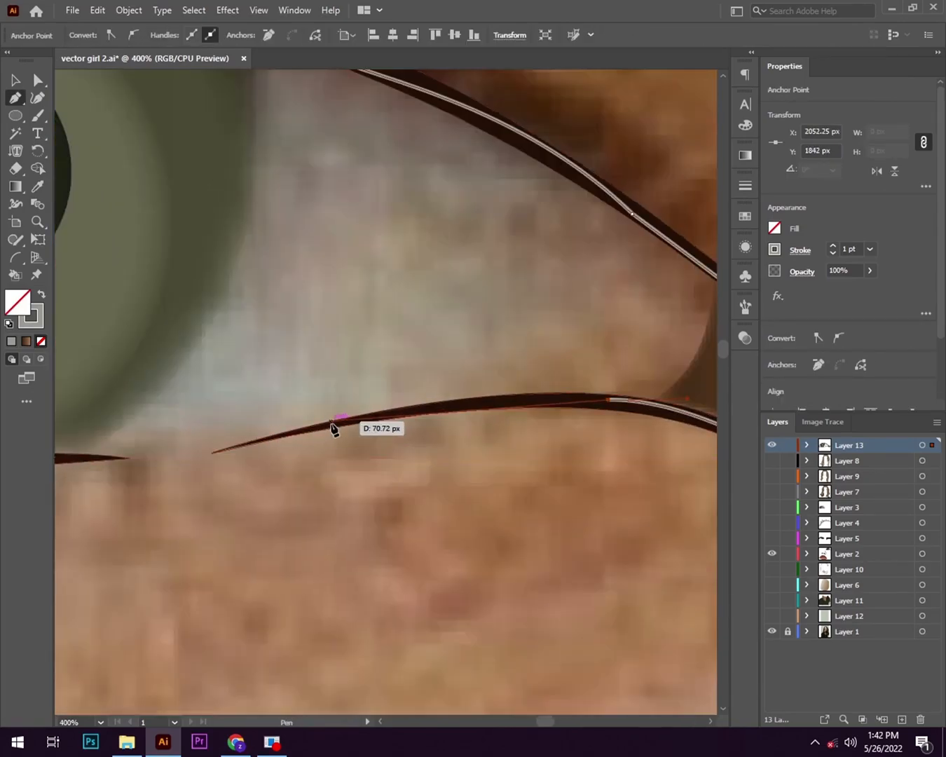
- Extend the grey line along the lower eyelid, across the gap in the outline and beneath the iris
scroll(339, 421, up, 2)
drag(341, 422, 253, 461)
drag(254, 461, 510, 408)
scroll(327, 435, down, 2)
click(545, 397)
drag(125, 433, 608, 432)
drag(608, 433, 356, 441)
scroll(338, 467, down, 2)
scroll(479, 467, up, 3)
click(463, 409)
scroll(445, 436, down, 3)
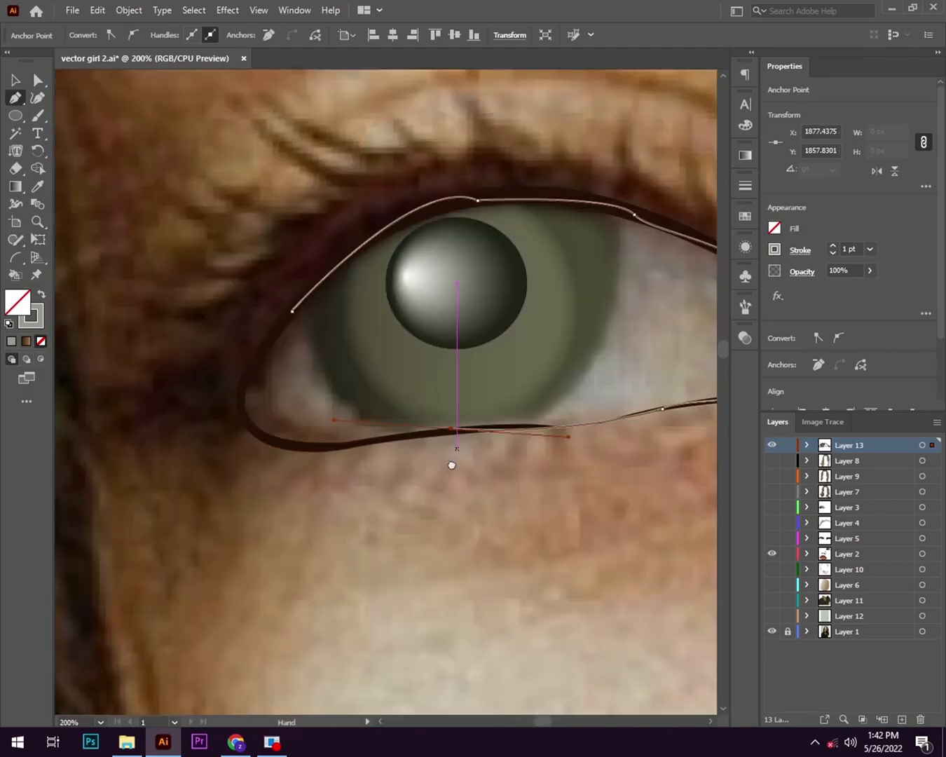
- Trace the line round the outer corner of the eye and close the path at its starting anchor
drag(449, 462, 480, 482)
scroll(449, 460, up, 1)
scroll(447, 460, up, 3)
click(327, 482)
click(386, 410)
click(145, 368)
drag(199, 303, 346, 171)
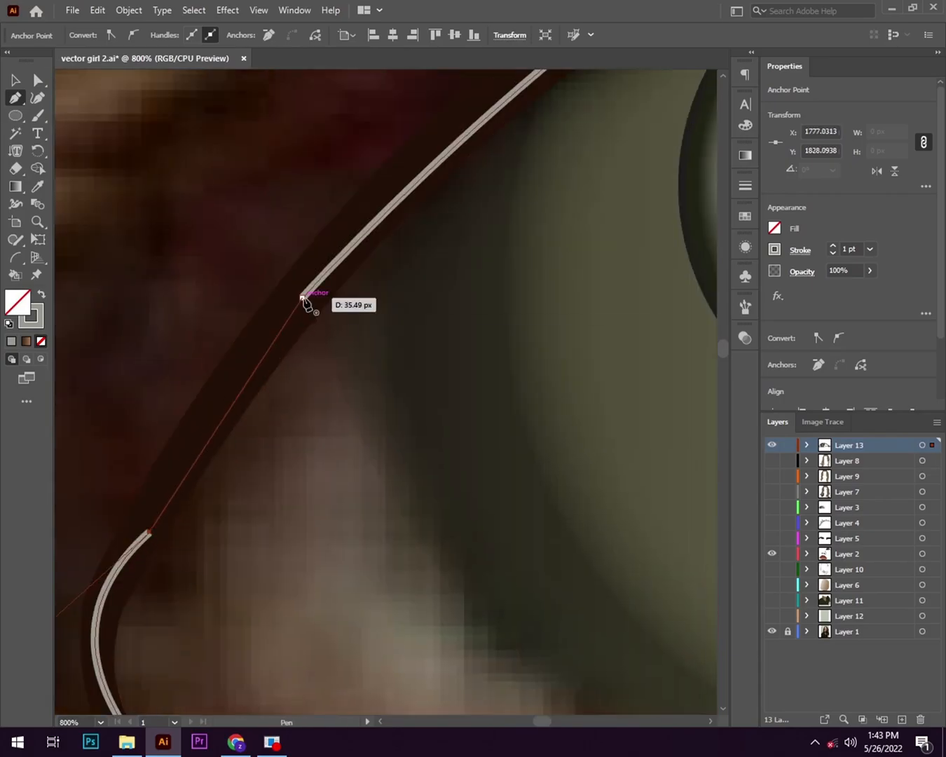
click(305, 297)
- Give the closed eye shape a grey fill with no stroke and arrange it behind the iris and eyelid outline
scroll(306, 302, down, 5)
key(shift+x)
key(v)
right_click(177, 478)
click(392, 449)
click(410, 628)
scroll(410, 629, down, 3)
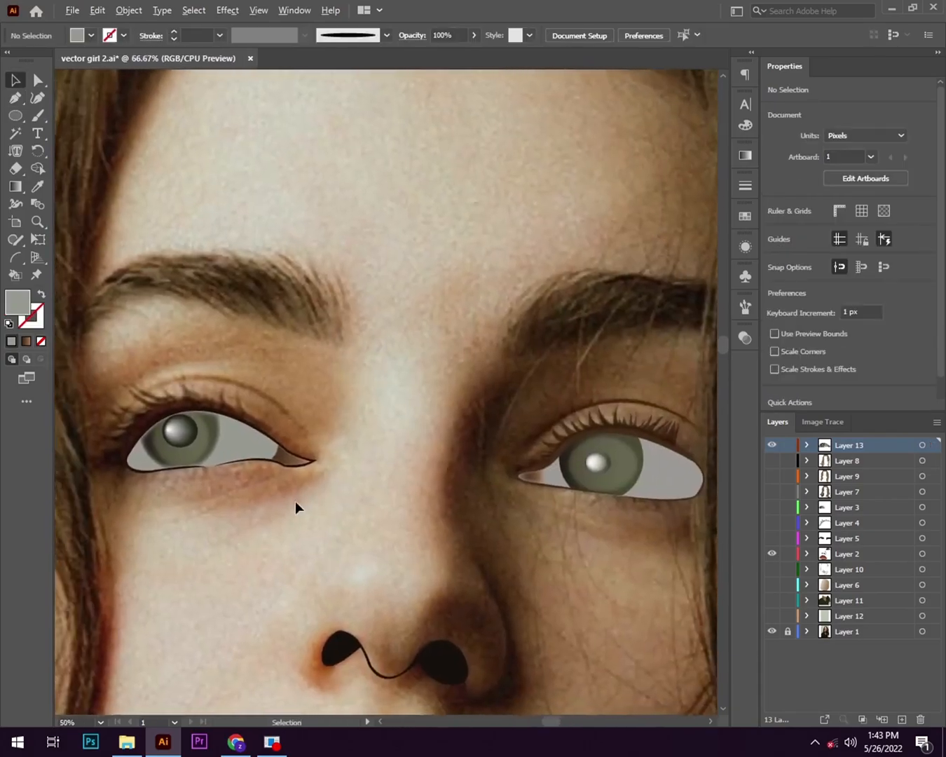
- Compare the transparency settings of the inner corner shapes of both eyes
scroll(296, 502, up, 1)
click(291, 441)
click(746, 338)
click(620, 468)
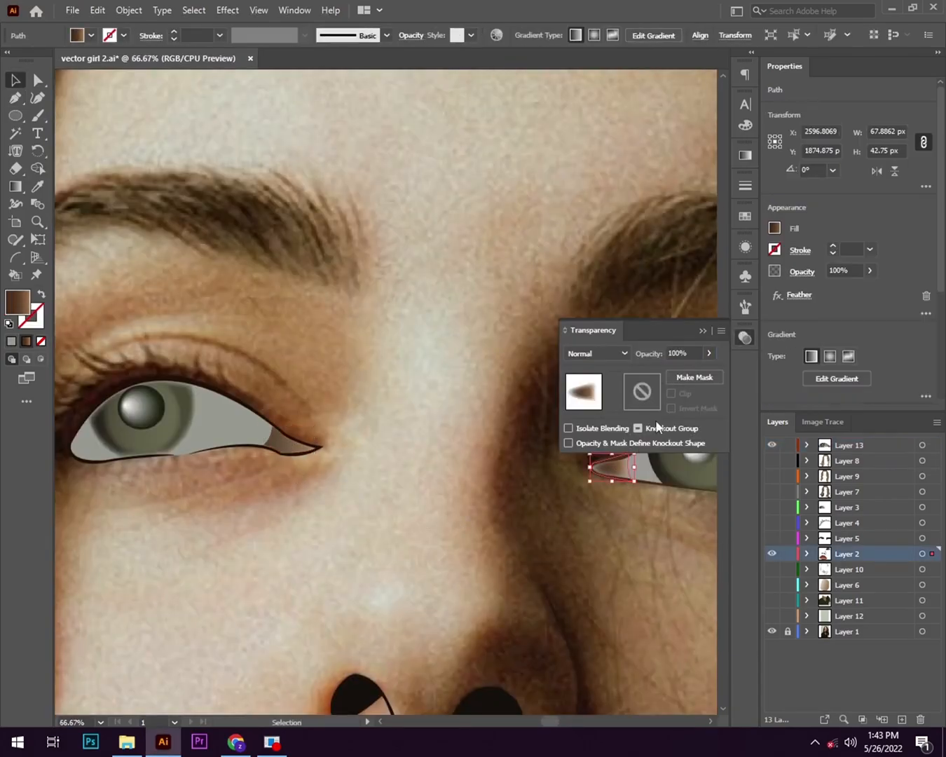
click(746, 338)
click(291, 441)
click(565, 490)
- Draw an ellipse about 19 px by 10 px and a small circle below the inner corner, using the sampled eye-white grey
scroll(564, 491, down, 1)
scroll(328, 497, up, 4)
key(l)
drag(415, 396, 453, 414)
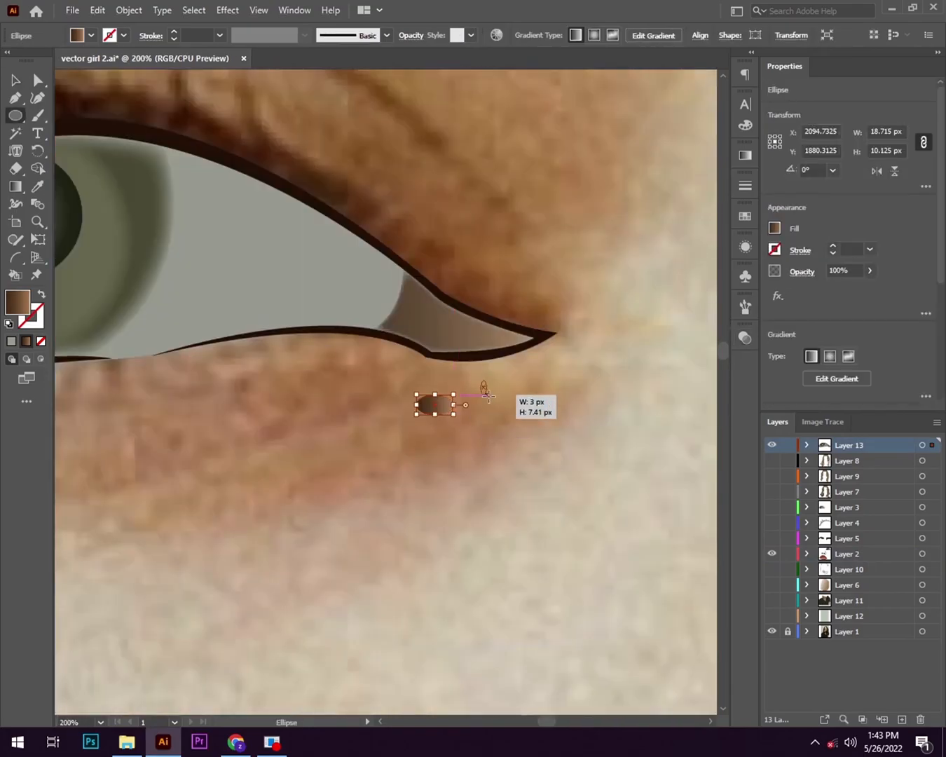
key(i)
click(223, 275)
- Move the grey ellipse and the small circle onto the brown inner corner of the eye as highlights
key(v)
click(433, 405)
key(i)
click(295, 294)
scroll(464, 381, up, 2)
drag(359, 284, 368, 273)
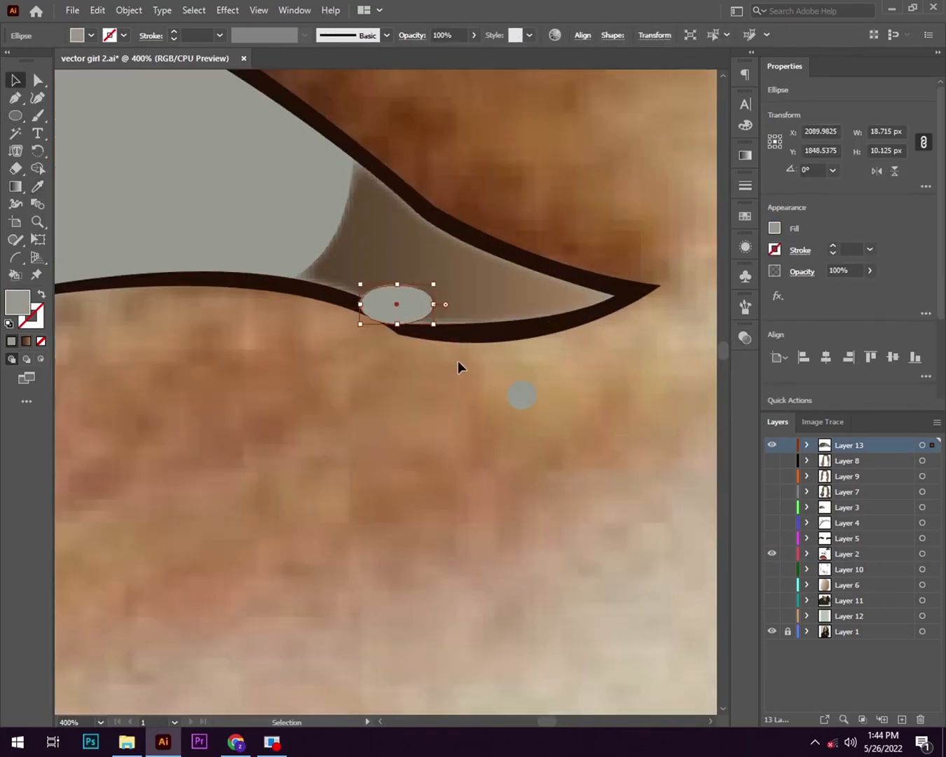
drag(522, 395, 447, 266)
click(452, 424)
- Rotate the larger highlight ellipse to follow the lower lid and select it together with the small circle
scroll(452, 425, down, 7)
scroll(445, 479, up, 5)
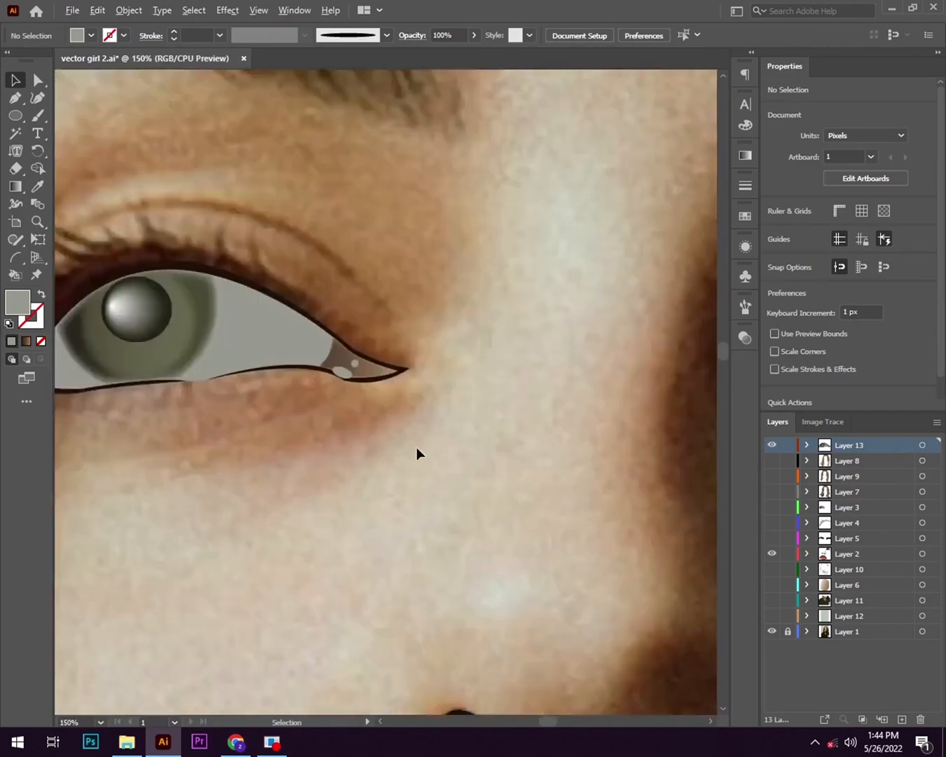
drag(272, 292, 279, 288)
click(283, 318)
click(277, 294)
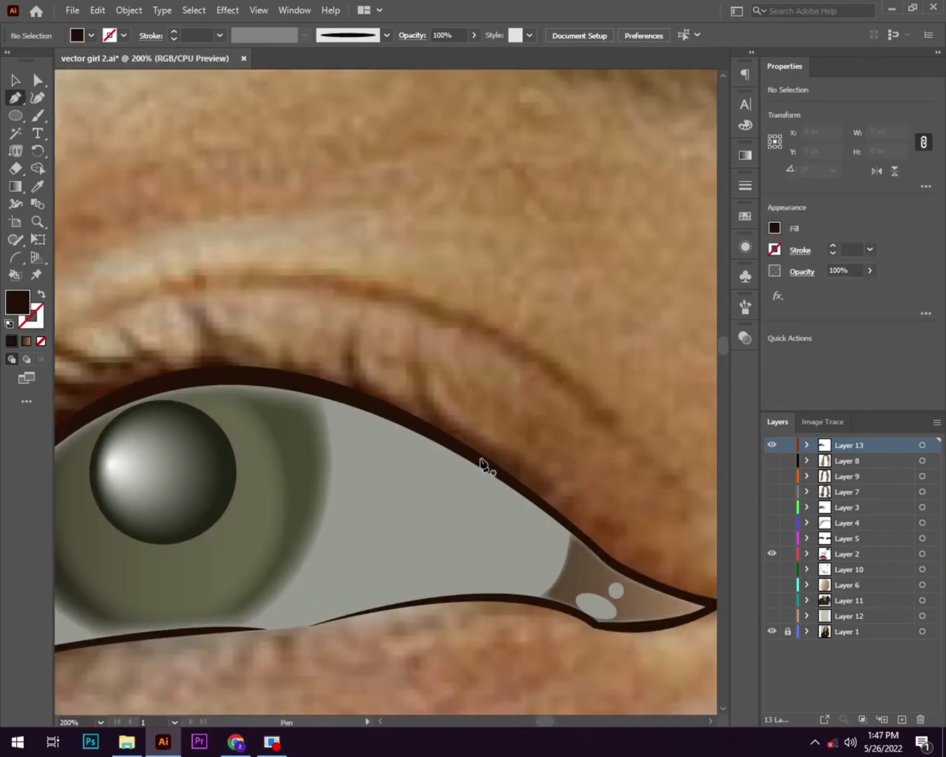
- Start a dark brown, unfilled Pen outline of the upper lashes, tracing the lashes nearest the inner corner
click(481, 459)
drag(438, 432, 416, 328)
drag(393, 223, 401, 221)
key(shift+x)
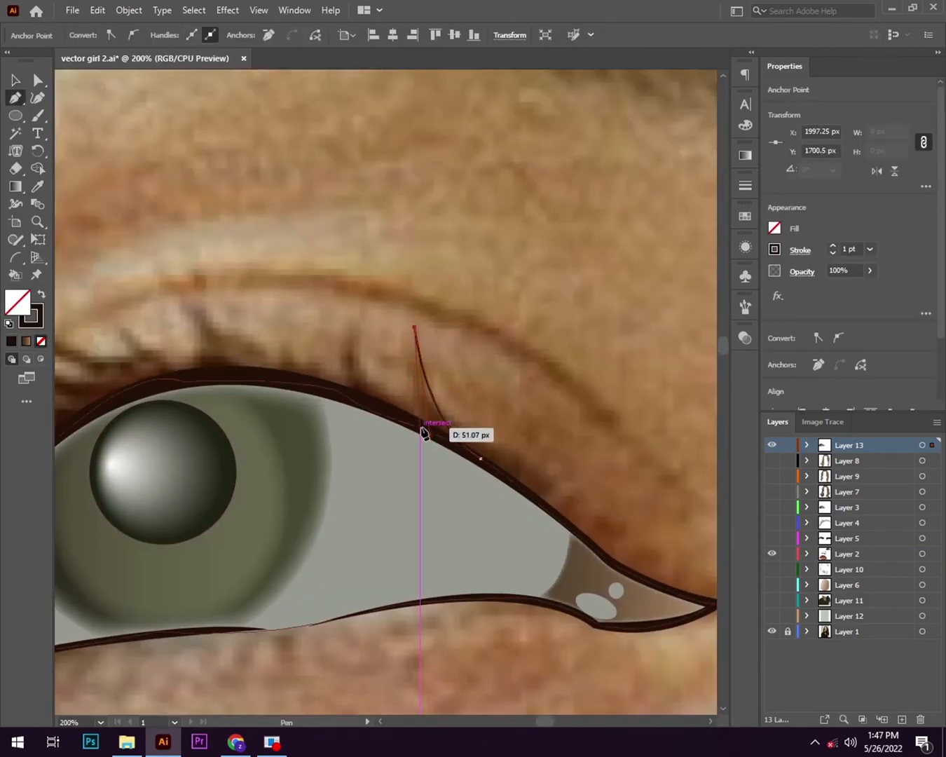
click(362, 315)
drag(365, 318, 515, 315)
drag(510, 396, 542, 422)
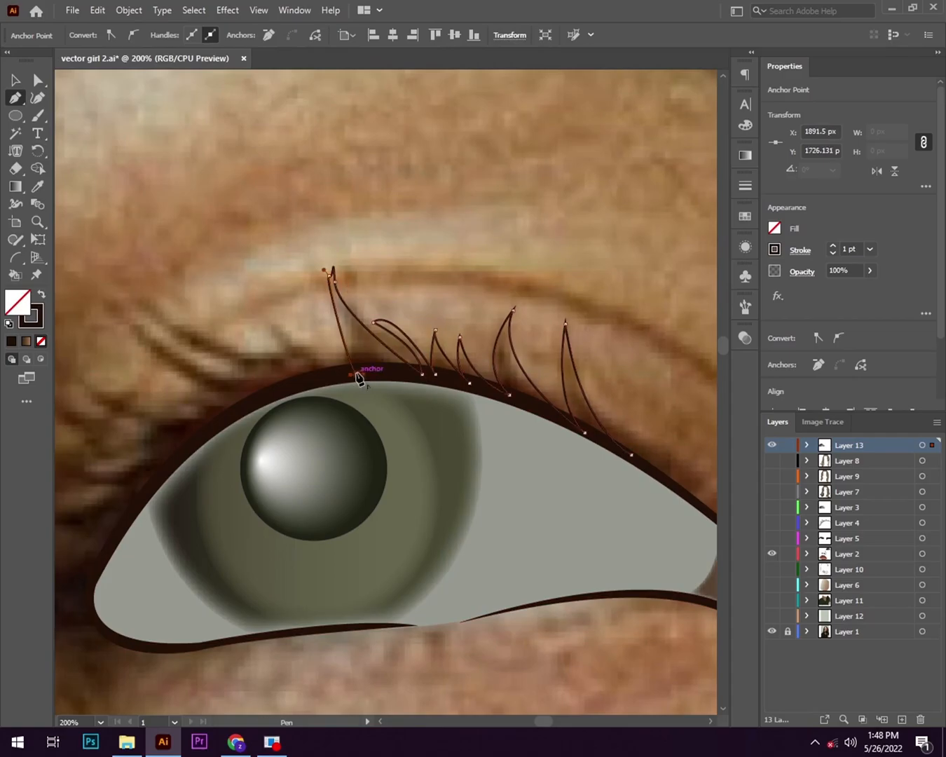
- Continue the lash outline over the iris, tracing the long curved lashes towards the outer side of the eye
click(359, 376)
scroll(353, 321, left, 3)
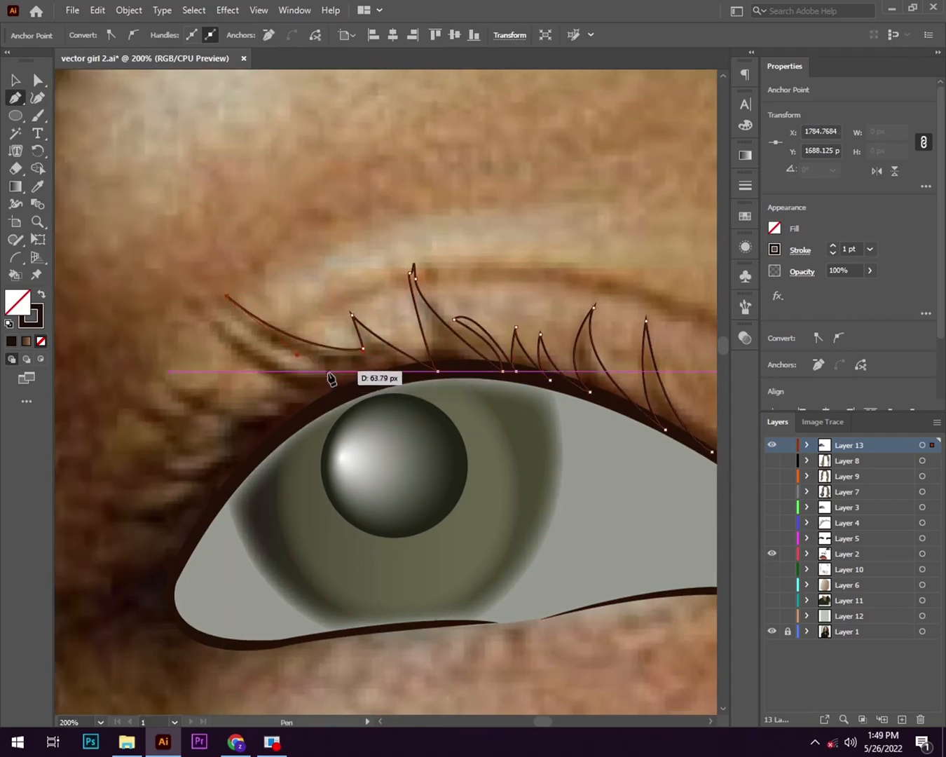
click(209, 319)
scroll(267, 412, up, 3)
drag(338, 345, 416, 354)
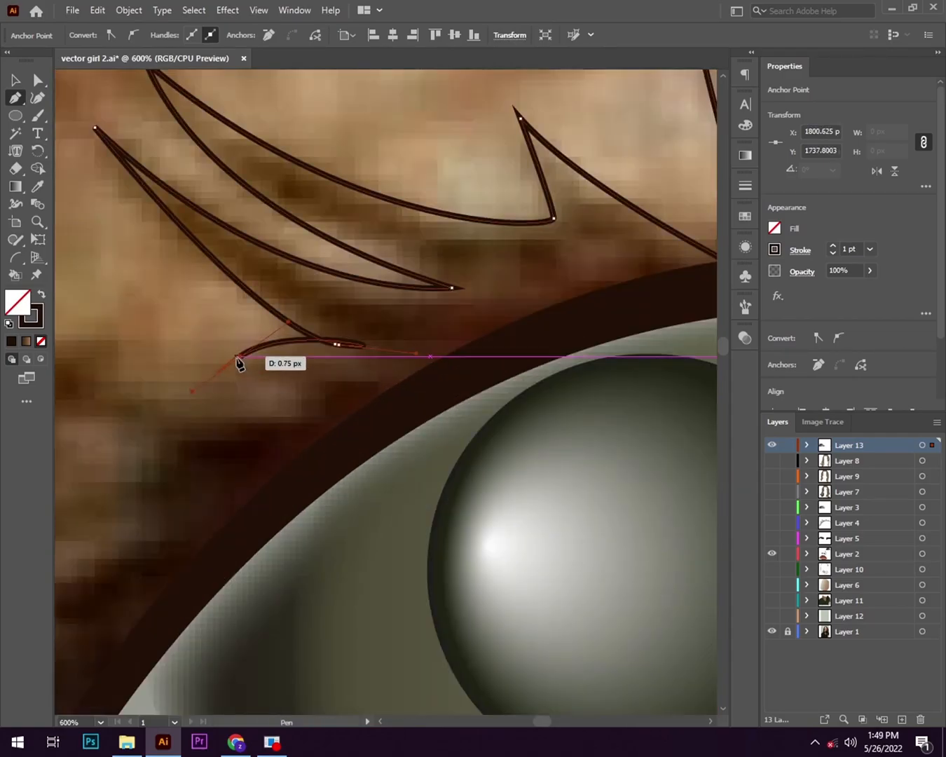
drag(178, 428, 501, 410)
scroll(102, 150, down, 1)
drag(129, 449, 204, 526)
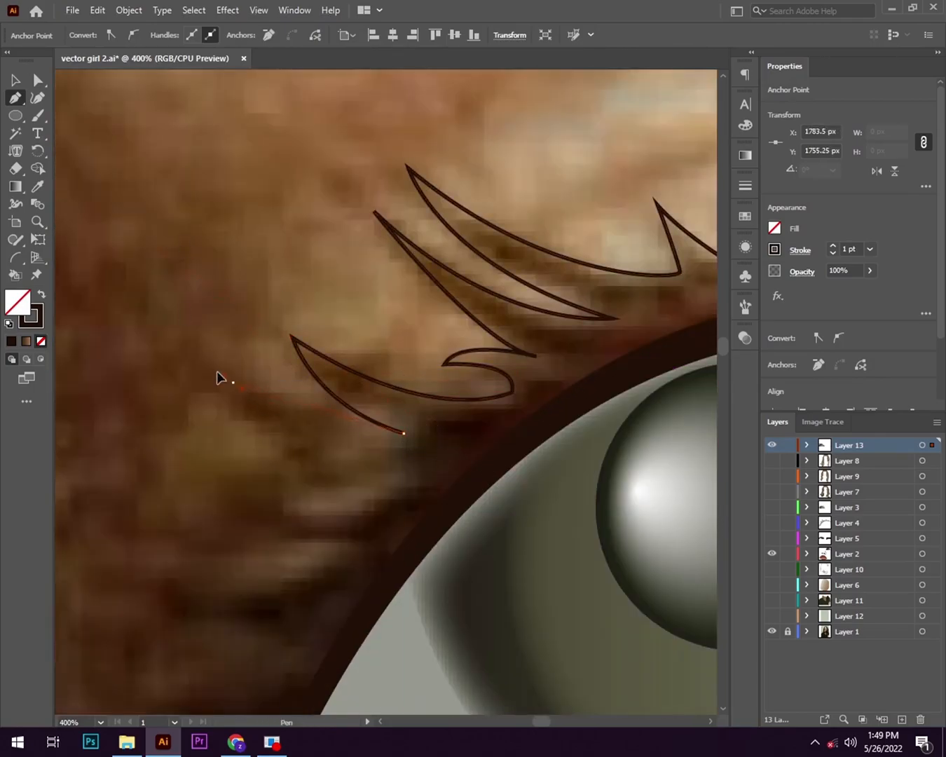
- Trace the shorter lashes down the outer side of the upper eyelid with the Pen tool
click(371, 487)
drag(371, 487, 429, 375)
drag(309, 392, 199, 397)
drag(411, 504, 421, 422)
drag(250, 410, 101, 418)
click(251, 410)
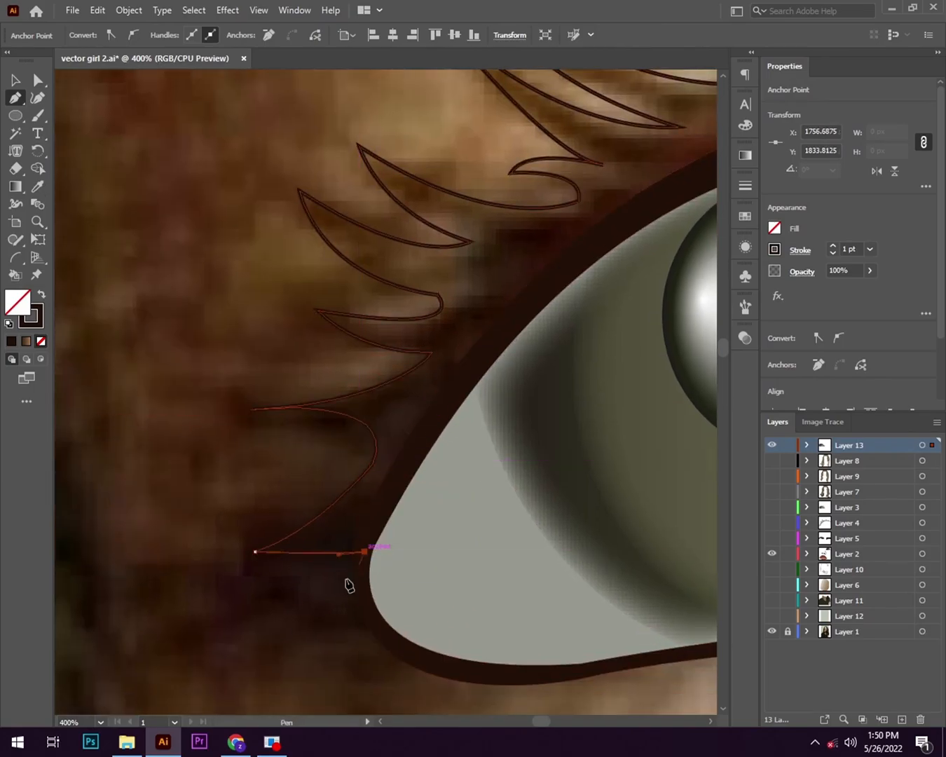
- Trace the lowest lashes beside the outer corner and turn the path back towards the eyelid outline
click(269, 599)
click(371, 604)
scroll(431, 454, down, 2)
drag(285, 445, 344, 358)
scroll(272, 513, up, 4)
scroll(342, 517, down, 2)
click(368, 381)
- Run the lash path back along the upper eyelid and close it at its starting anchor
drag(535, 221, 551, 225)
drag(568, 224, 242, 452)
click(208, 449)
drag(516, 364, 305, 330)
drag(579, 355, 698, 460)
drag(355, 395, 270, 480)
scroll(270, 480, down, 1)
click(240, 416)
- Give the lash shape a dark brown fill with no stroke and select it
scroll(350, 421, down, 4)
key(shift+x)
click(16, 80)
drag(482, 455, 496, 444)
click(257, 367)
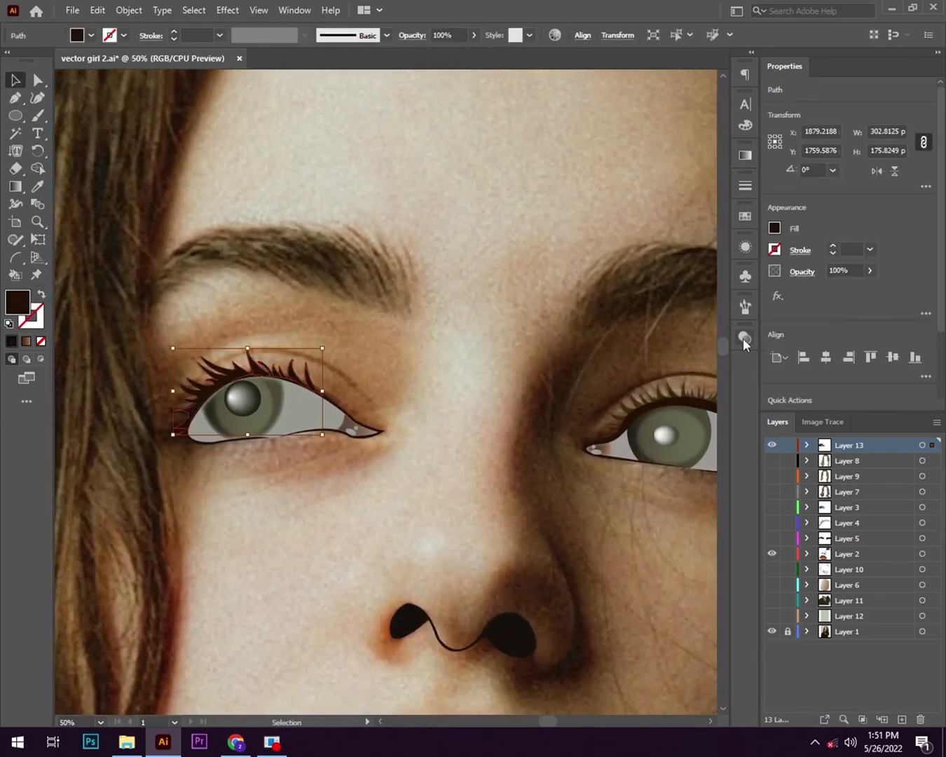
- Lower the opacity of the lash shape and deselect it
click(745, 338)
click(709, 354)
drag(678, 375, 680, 375)
click(703, 330)
click(257, 494)
- Draw the eyelid crease above the lashes as a thin closed Pen shape about 425 px wide, with a dark brown fill
scroll(112, 471, up, 1)
click(16, 99)
click(170, 402)
mouse_move(588, 390)
mouse_down()
mouse_move(597, 430)
mouse_move(511, 620)
mouse_up()
key(shift+x)
scroll(208, 563, up, 2)
click(573, 408)
mouse_move(153, 417)
mouse_down()
mouse_move(59, 557)
mouse_move(323, 623)
mouse_up()
scroll(59, 559, down, 2)
drag(531, 564, 186, 567)
key(shift+x)
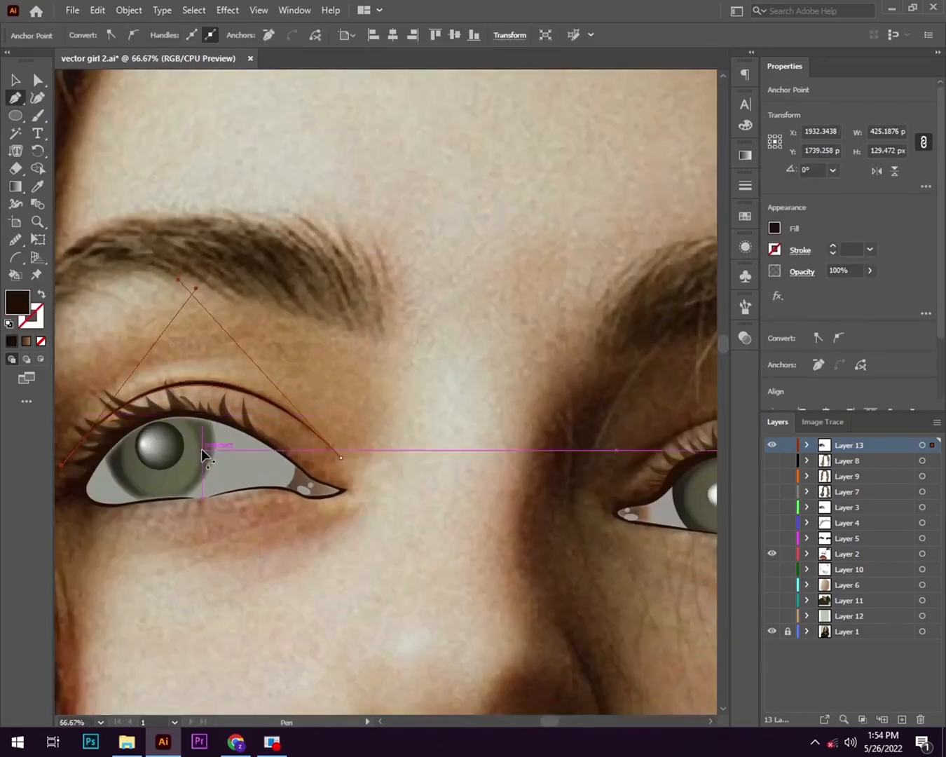
- Set the opacity of the eyelid crease shape to 55%
click(613, 422)
click(249, 410)
click(745, 338)
drag(690, 353, 589, 356)
text(55)
click(703, 331)
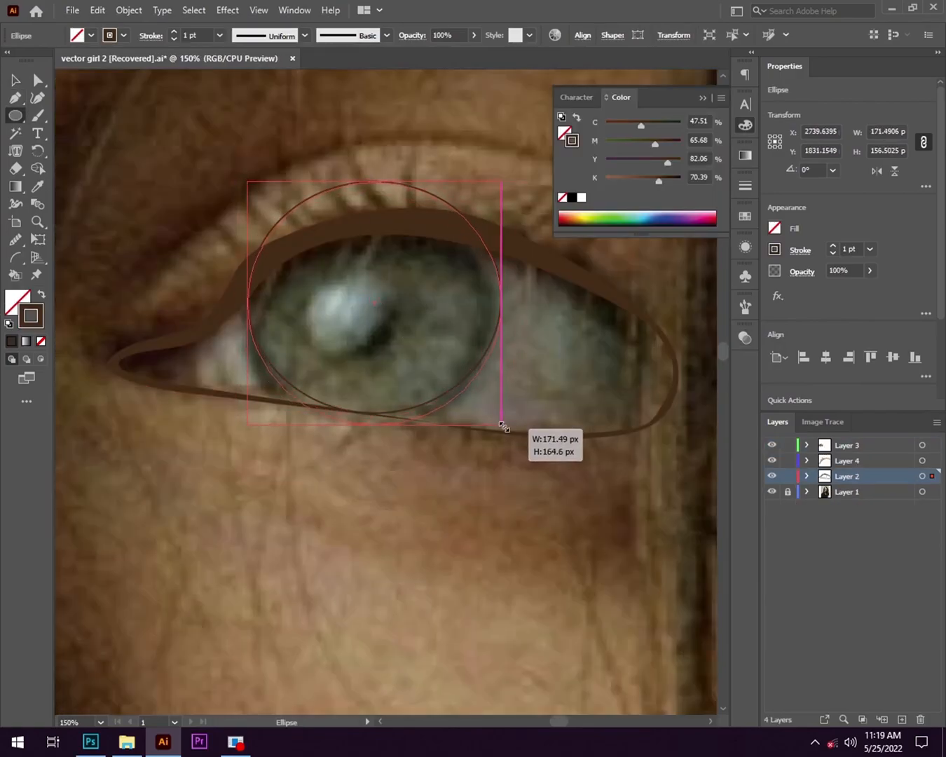
- Draw an inner iris ellipse about 138 px by 110 px in the shadowed eye and activate the Shape Builder
drag(467, 399, 480, 244)
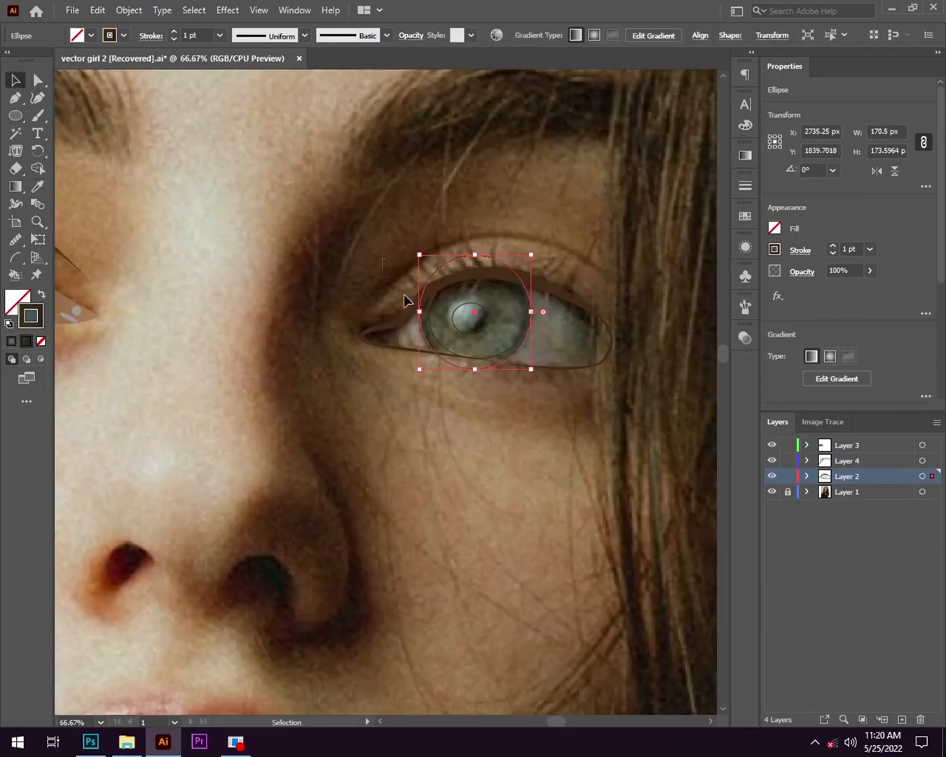
key(shift+m)
scroll(387, 443, up, 3)
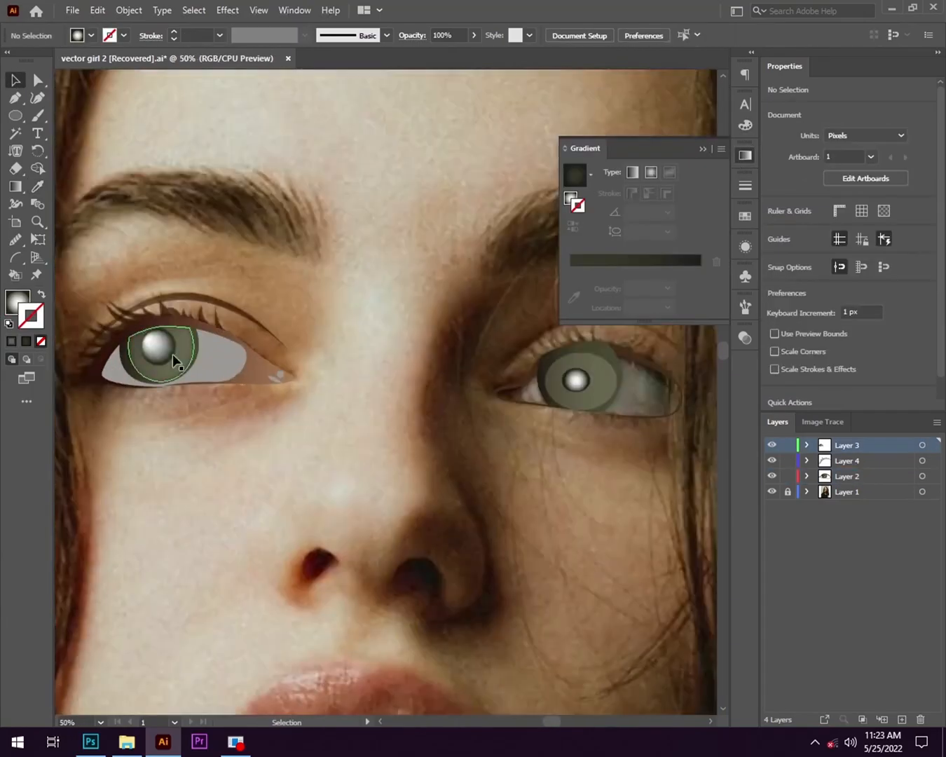
- Reposition the radial gradient of the shadowed eye's pupil so the white highlight sits towards its left edge, checking against the other pupil
click(159, 345)
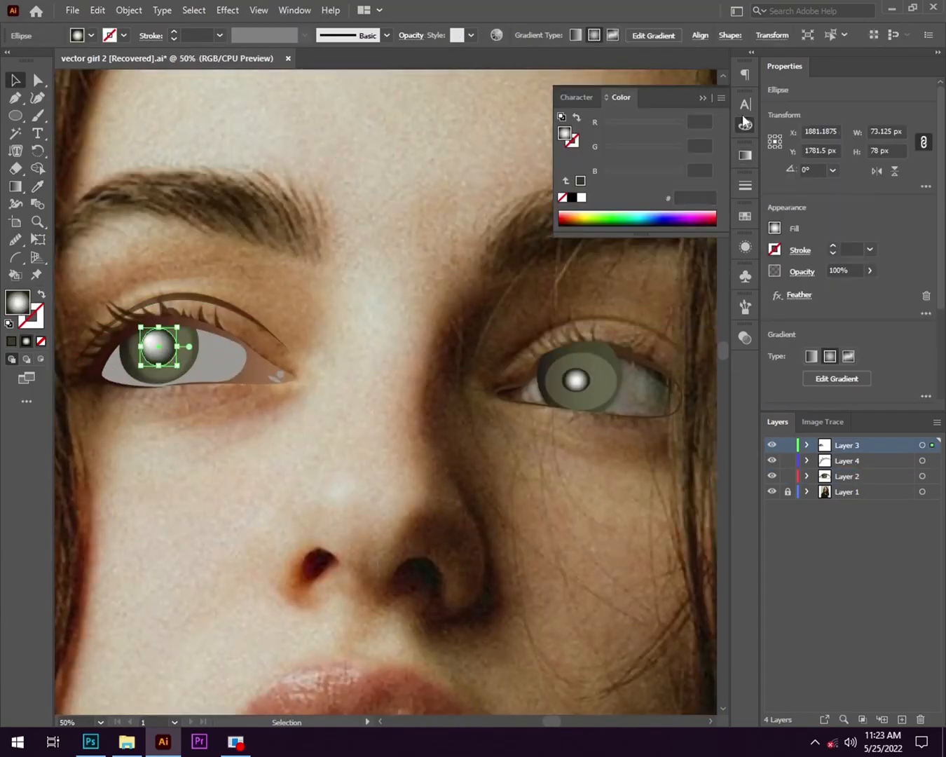
click(745, 156)
click(575, 382)
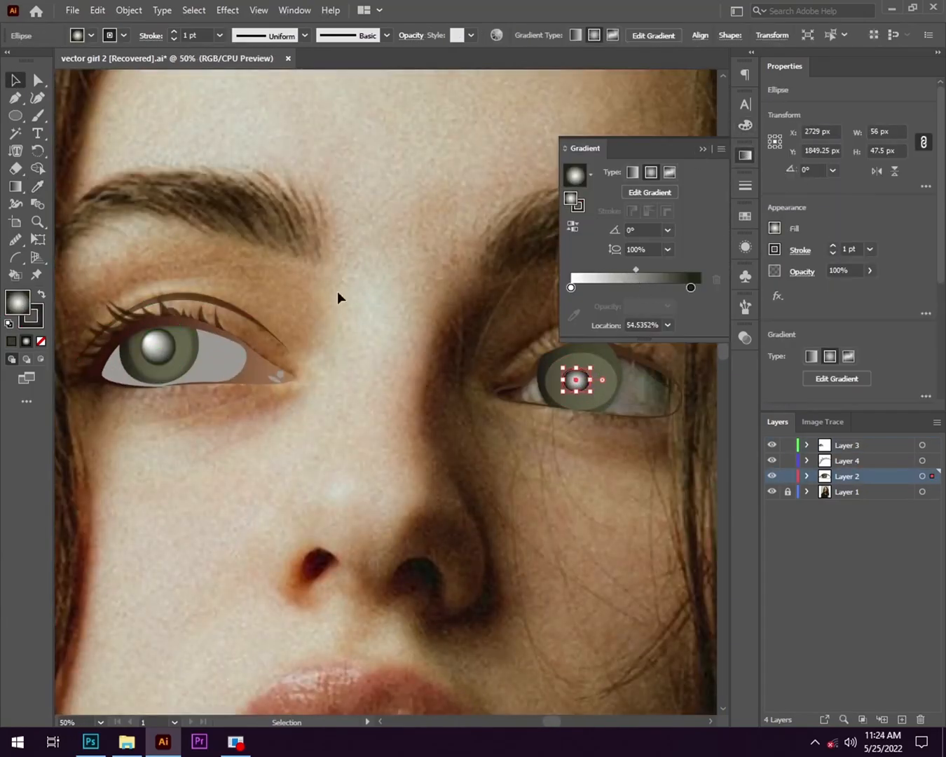
click(675, 195)
scroll(583, 372, up, 7)
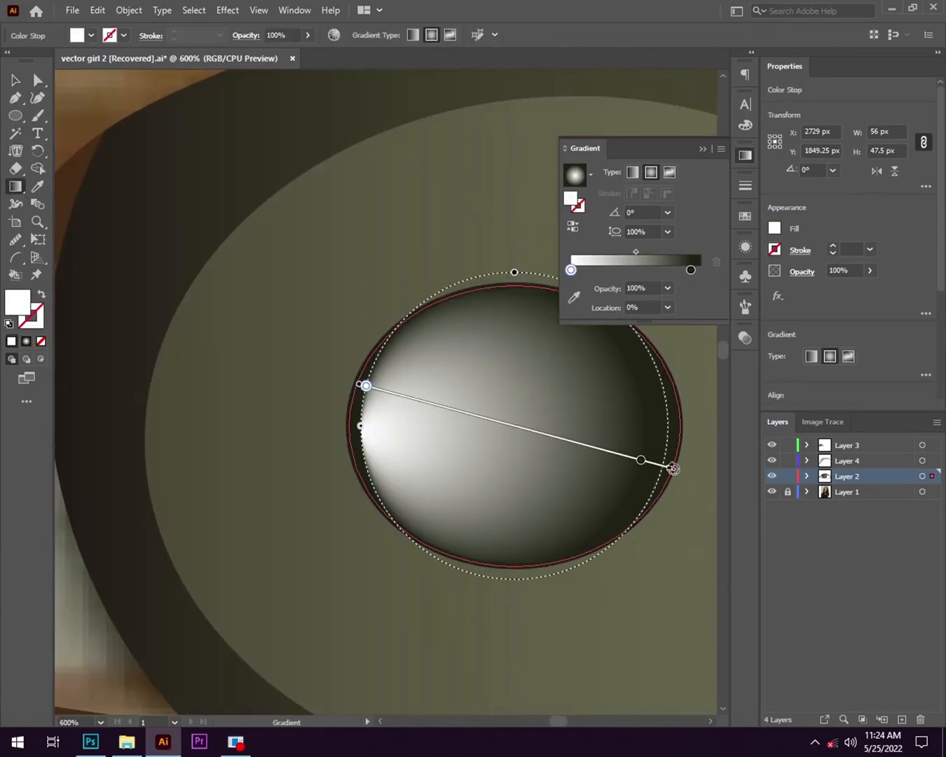
ctrl+click(772, 478)
ctrl+click(772, 478)
key(ctrl+shift+a)
click(514, 426)
drag(507, 425, 358, 391)
drag(515, 424, 572, 435)
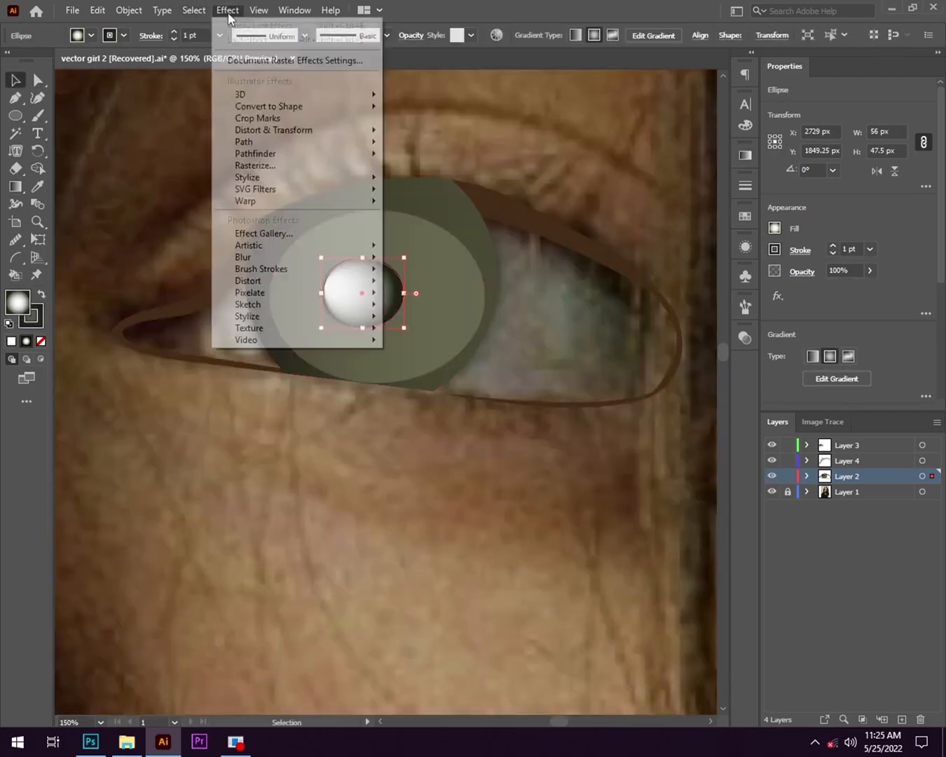
click(420, 207)
drag(420, 315, 565, 245)
click(553, 284)
click(554, 277)
click(554, 284)
click(609, 314)
click(89, 122)
key(ctrl+minus)
key(ctrl+minus)
key(ctrl+minus)
key(ctrl+minus)
drag(314, 382, 408, 305)
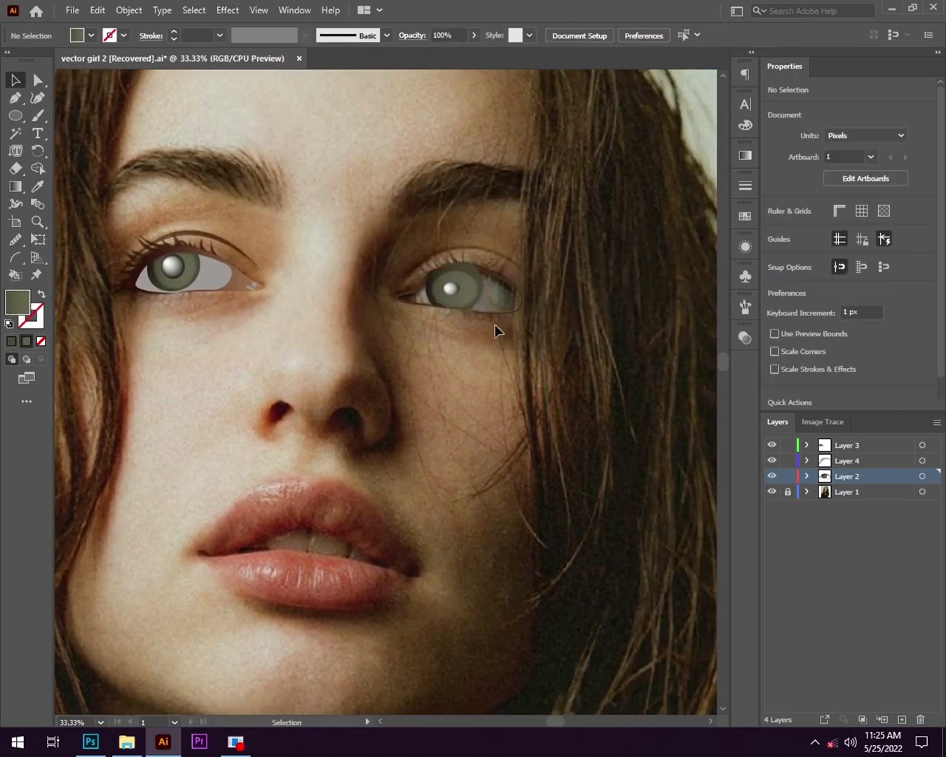
scroll(495, 325, up, 3)
right_click(372, 212)
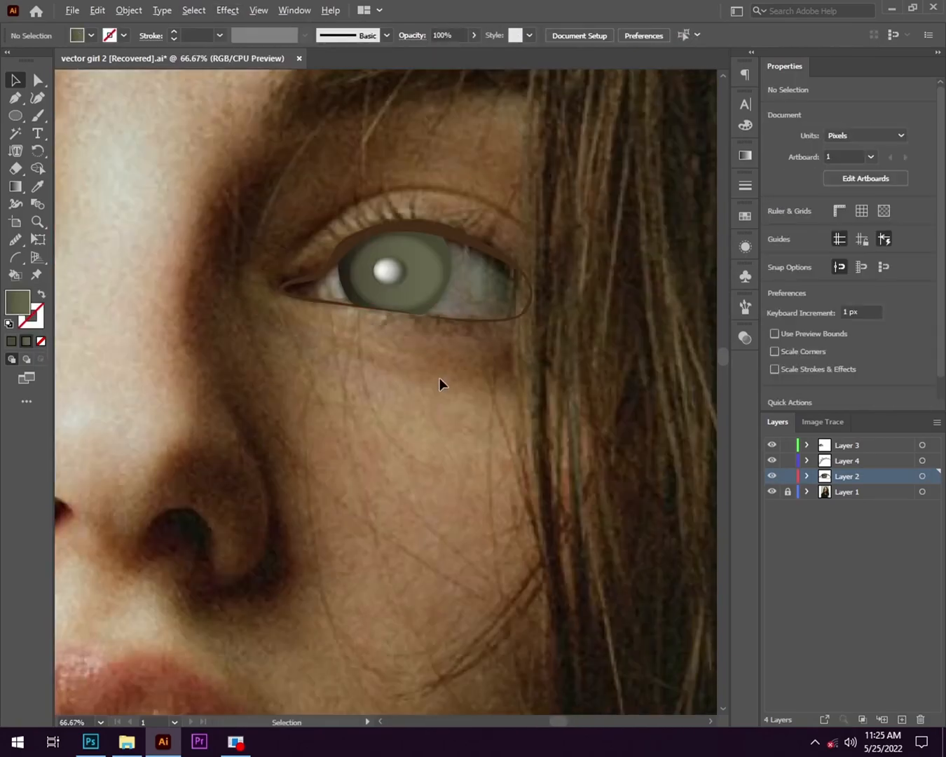
- Draw a closed Pen shape about 68 px by 43 px over the inner corner of the shadowed eye
scroll(331, 380, up, 3)
key(p)
click(42, 294)
click(310, 251)
scroll(239, 321, up, 3)
drag(510, 355, 605, 381)
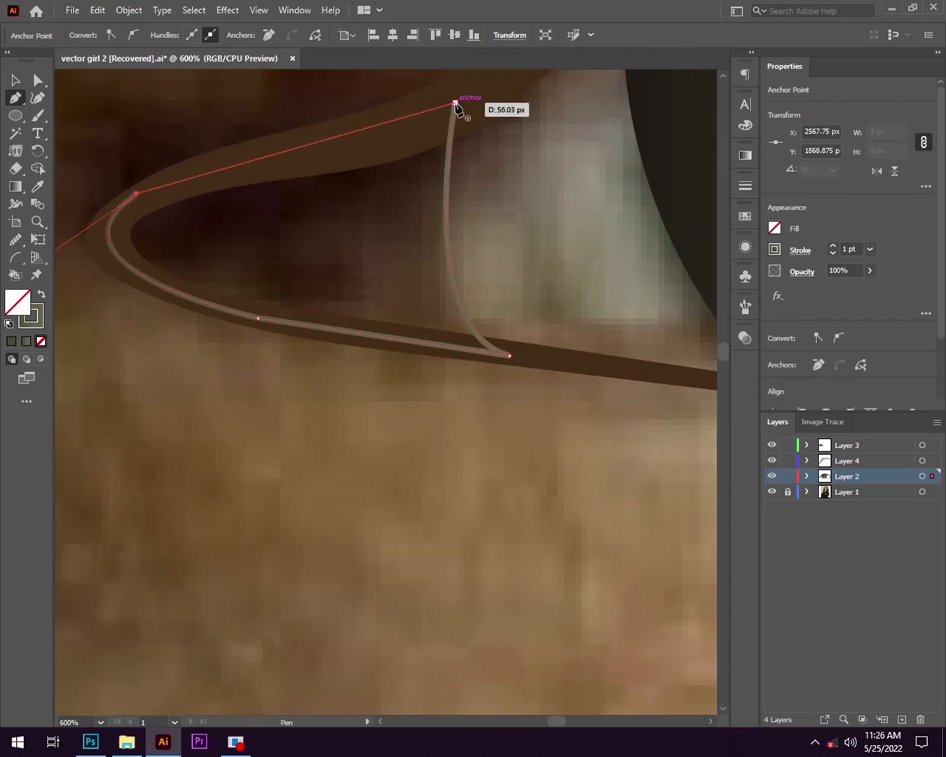
click(455, 103)
- Fill the new inner corner shape with the brown gradient sampled from the other eye's inner corner
scroll(263, 291, down, 2)
key(v)
click(37, 188)
click(271, 285)
scroll(534, 285, down, 4)
click(158, 236)
click(372, 354)
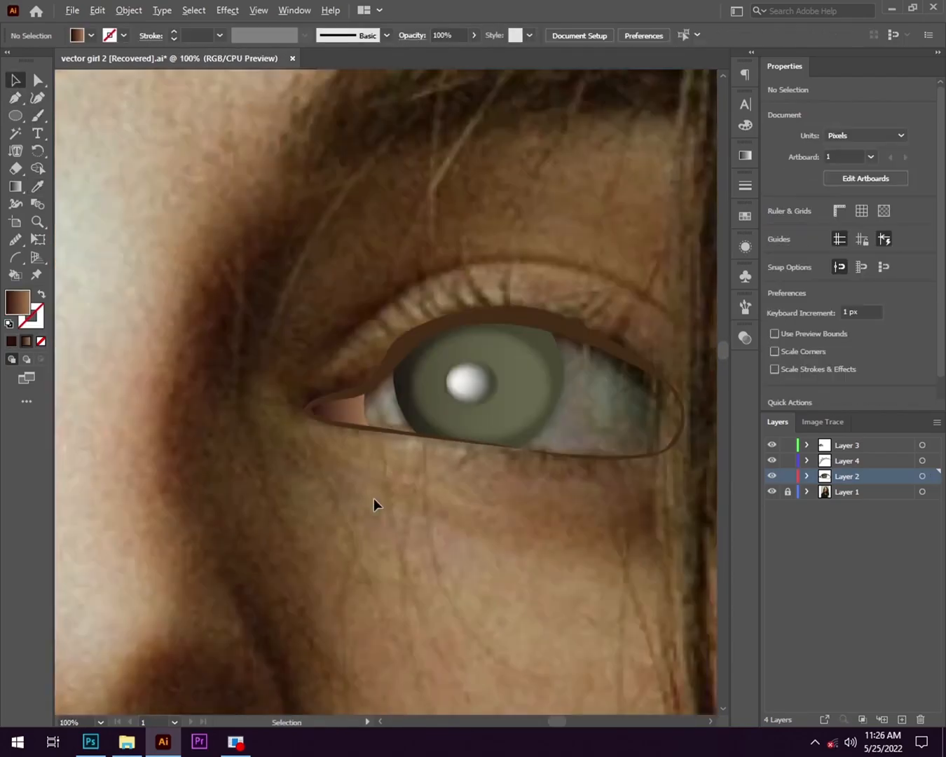
- Shift the midpoint of the inner corner's gradient towards its light end so the dark brown covers more of the corner
drag(374, 498, 461, 456)
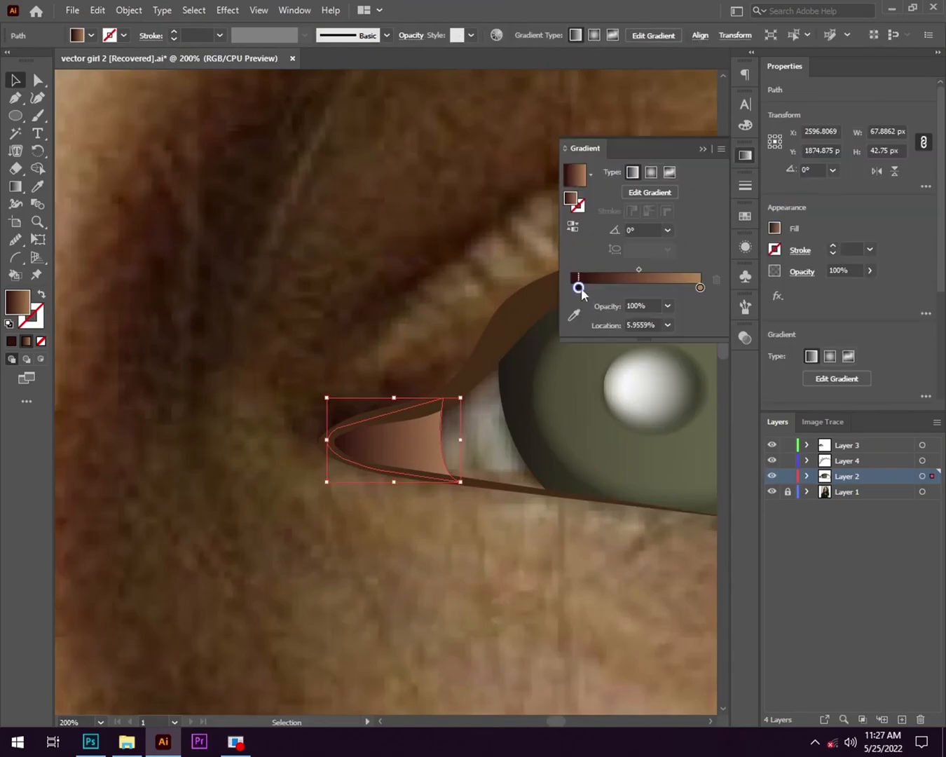
click(578, 270)
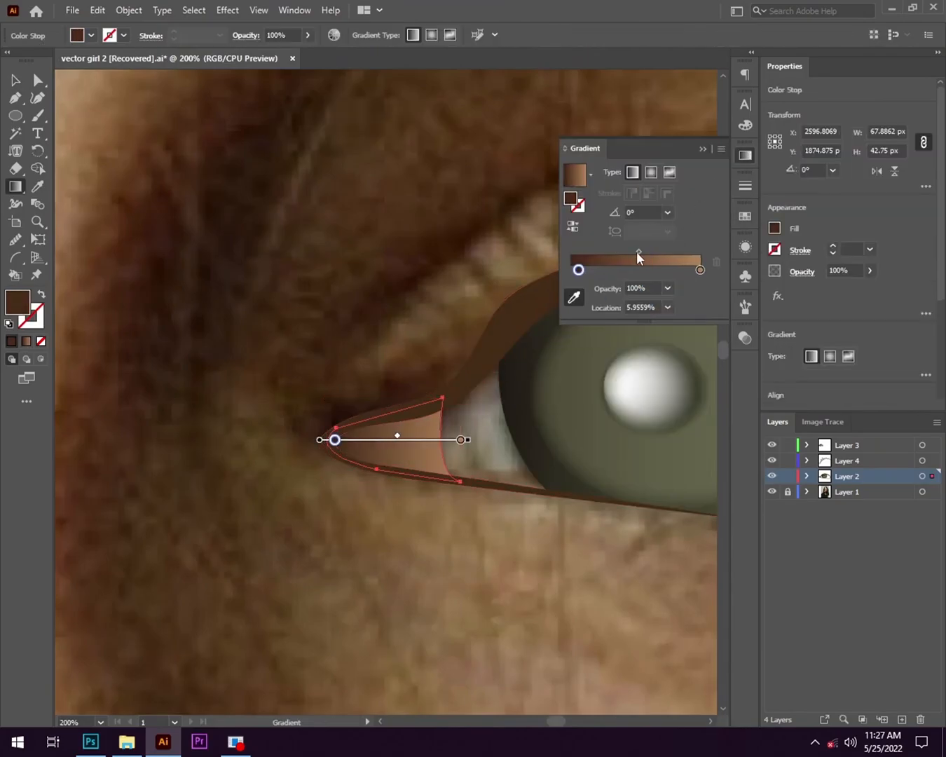
drag(638, 251, 655, 253)
click(703, 149)
scroll(293, 470, up, 3)
drag(611, 434, 466, 410)
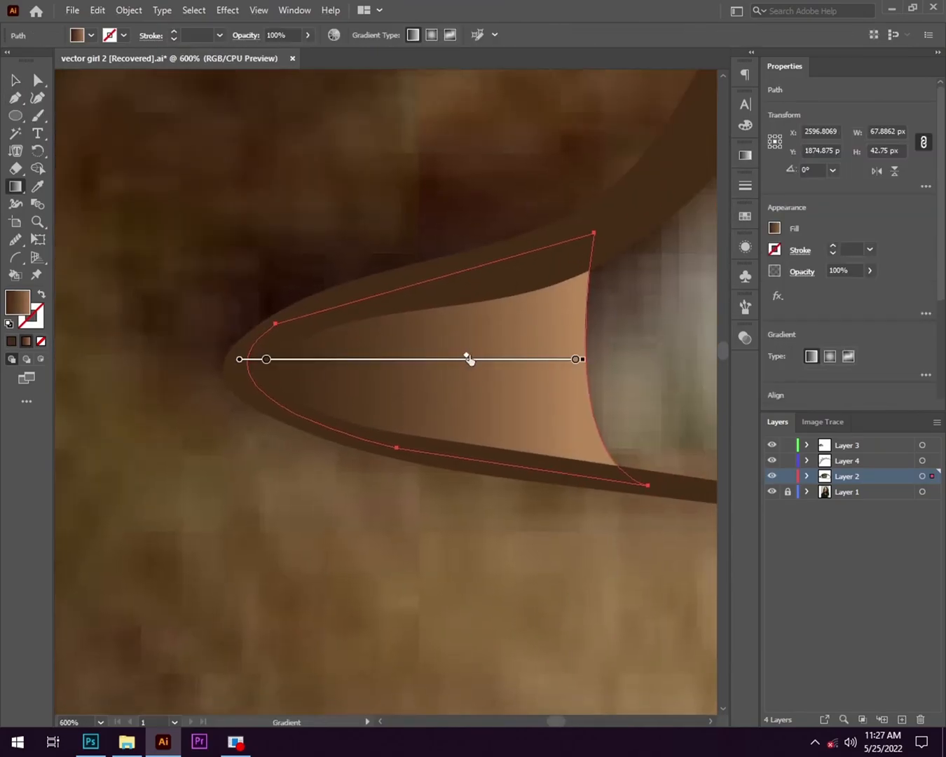
- Feather the edges of the shadowed eye's inner corner shape and deselect it
click(228, 9)
mouse_move(295, 177)
click(448, 194)
key(Return)
key(v)
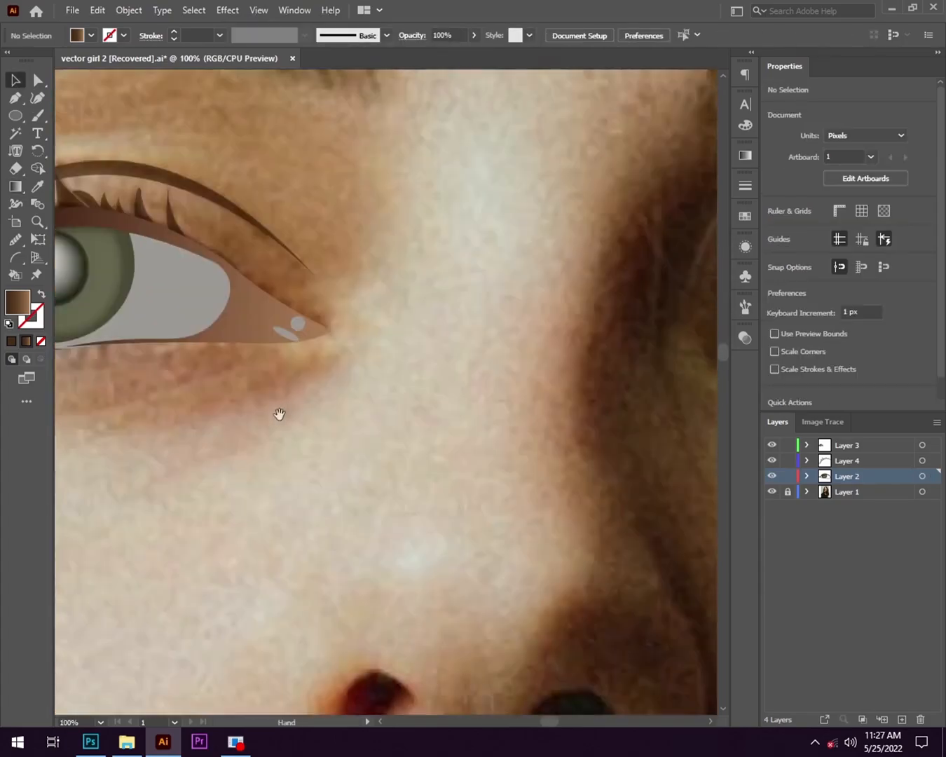
- Start the shadowed eye's eye-white outline with the Pen as an unfilled curve along the upper lid, from the iris's inner side
drag(651, 441, 413, 431)
scroll(388, 438, down, 2)
scroll(389, 440, up, 4)
drag(621, 363, 296, 439)
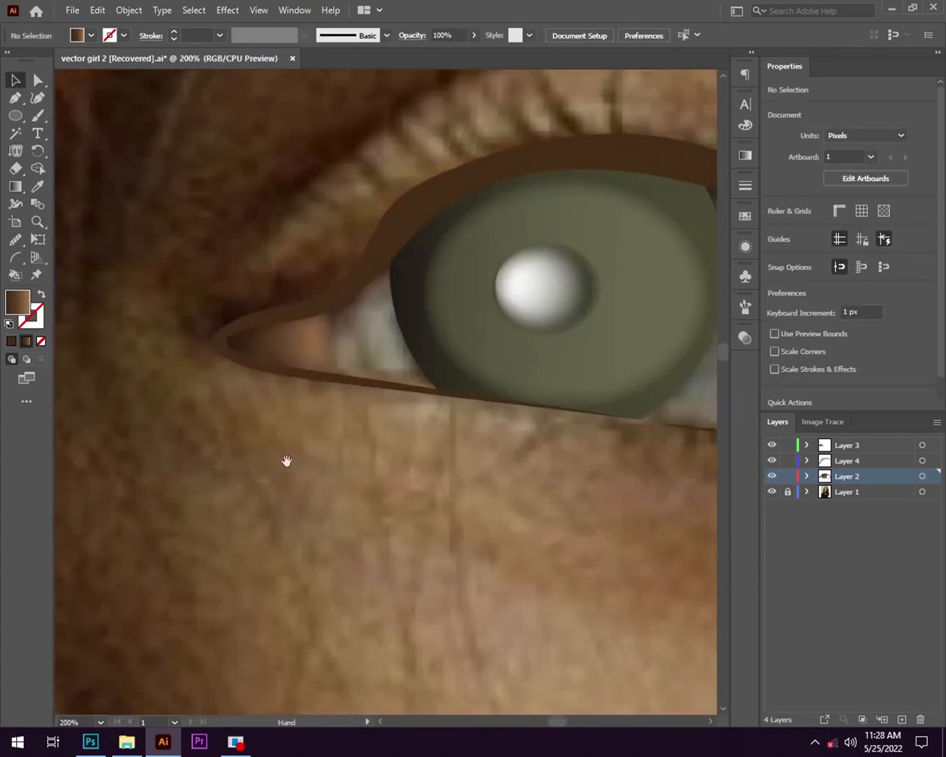
scroll(296, 439, down, 1)
key(p)
click(335, 321)
drag(213, 317, 741, 463)
key(ctrl+z)
key(shift+x)
scroll(393, 421, down, 1)
drag(483, 378, 644, 473)
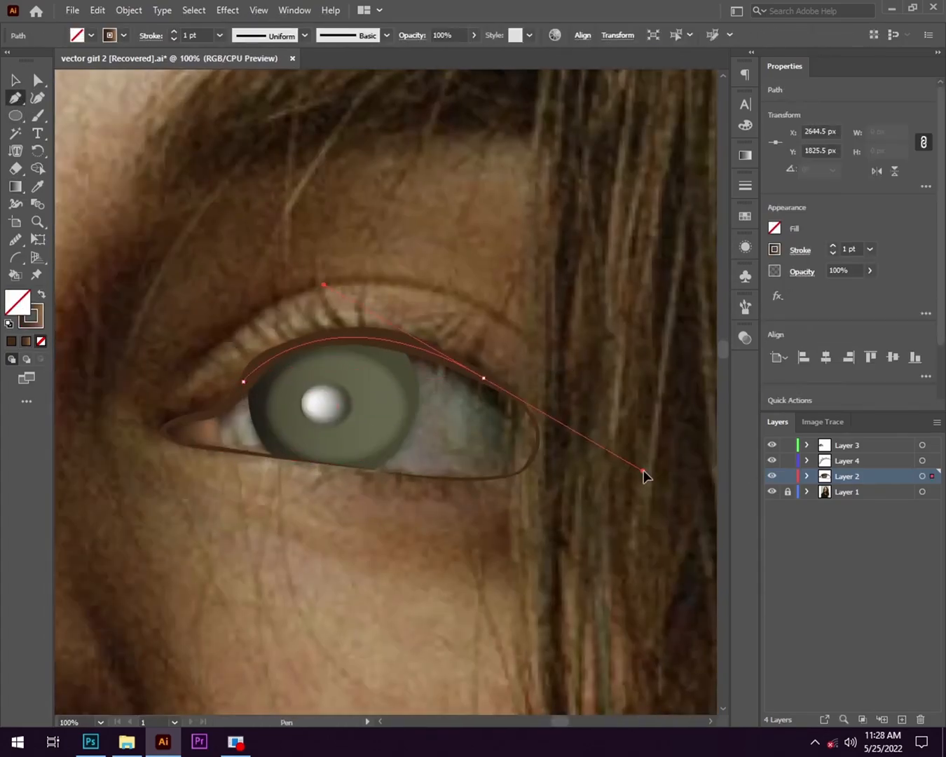
- Extend the eye-white outline towards the outer corner and give the path a white fill without stroke
scroll(492, 419, up, 4)
click(463, 252)
click(608, 351)
drag(677, 421, 656, 270)
click(634, 256)
double_click(35, 322)
drag(308, 288, 278, 243)
click(636, 264)
key(shift+x)
- Continue the eye-white outline around the outer corner and along the lower lid to the inner side
drag(629, 454, 573, 346)
click(630, 455)
drag(431, 401, 354, 408)
drag(413, 402, 362, 389)
drag(244, 406, 417, 442)
scroll(481, 456, down, 1)
drag(285, 412, 331, 453)
scroll(332, 452, down, 1)
click(468, 469)
click(286, 448)
- Trace the eye-white around the inner corner and close it as a white shape about 379 px by 144 px
scroll(197, 406, up, 2)
drag(195, 405, 269, 400)
drag(279, 377, 401, 291)
click(283, 405)
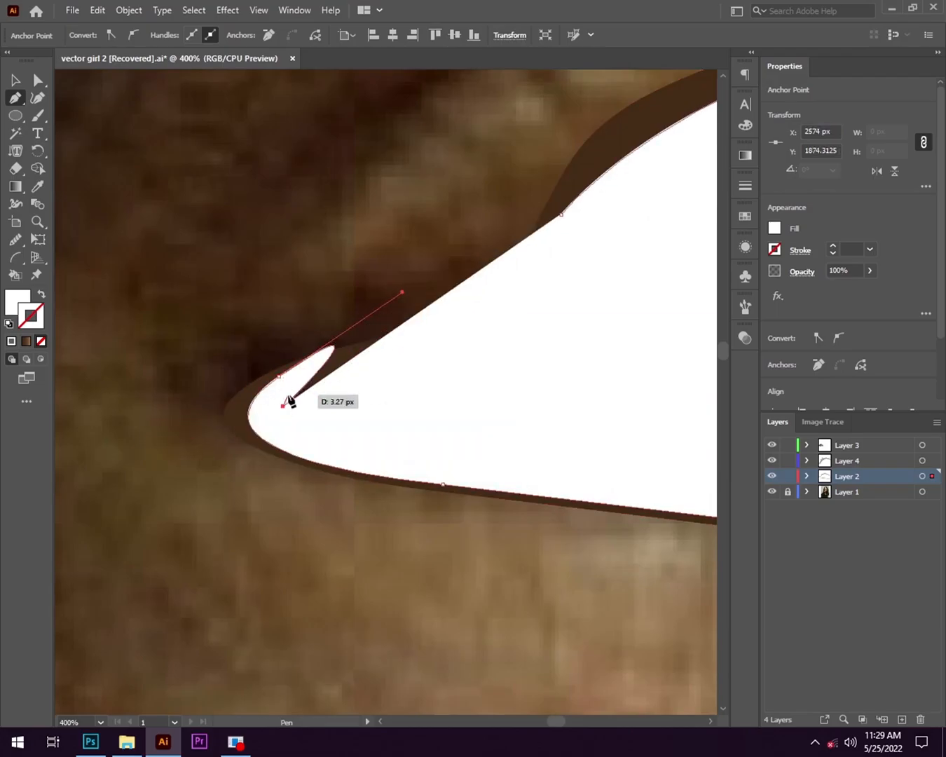
key(shift+x)
click(414, 350)
- Send the white eye shape behind the iris, pupil and inner corner
right_click(311, 333)
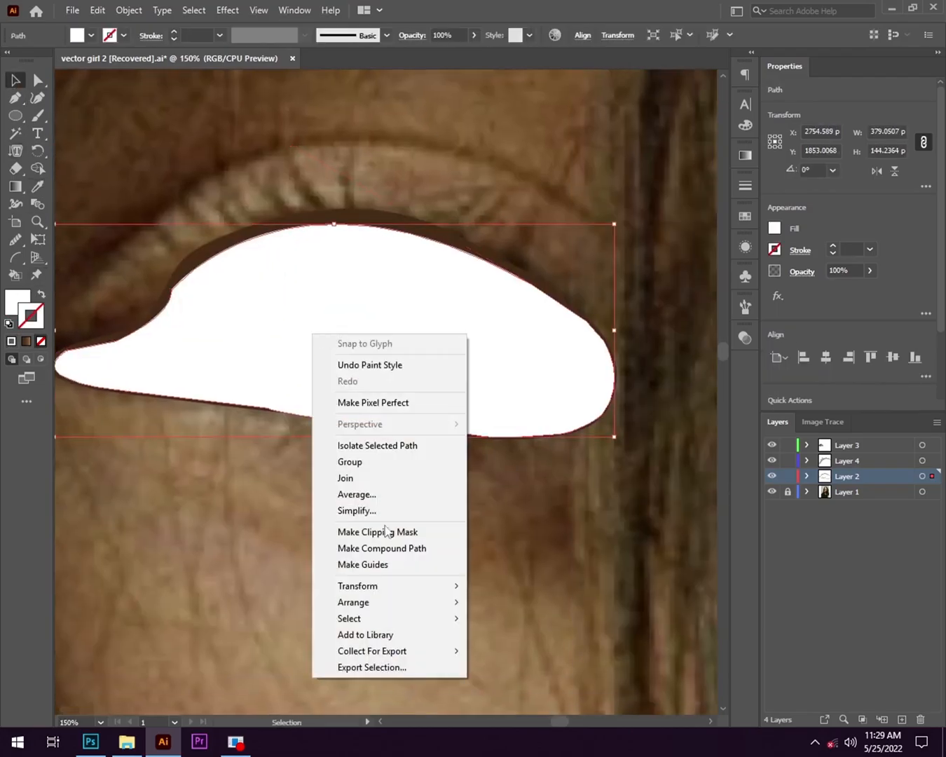
click(489, 594)
click(490, 592)
scroll(490, 593, down, 2)
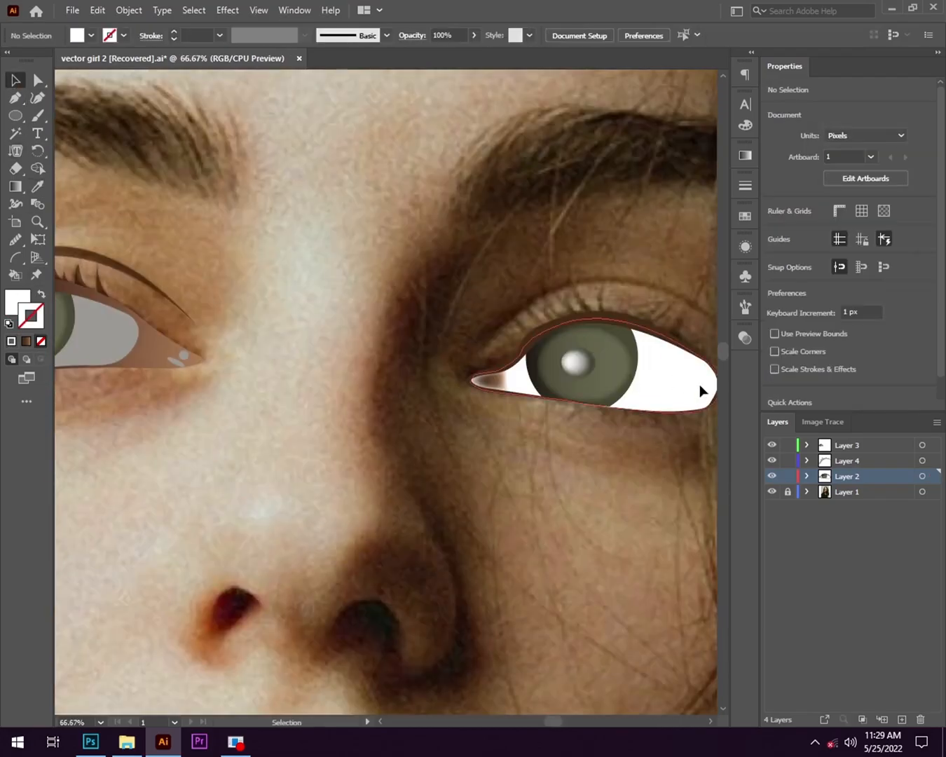
- Fill the shadowed eye's white with the light grey of the other eye's white, checking both with the photo layer hidden
click(700, 385)
key(i)
click(208, 345)
key(v)
scroll(378, 439, down, 2)
click(772, 492)
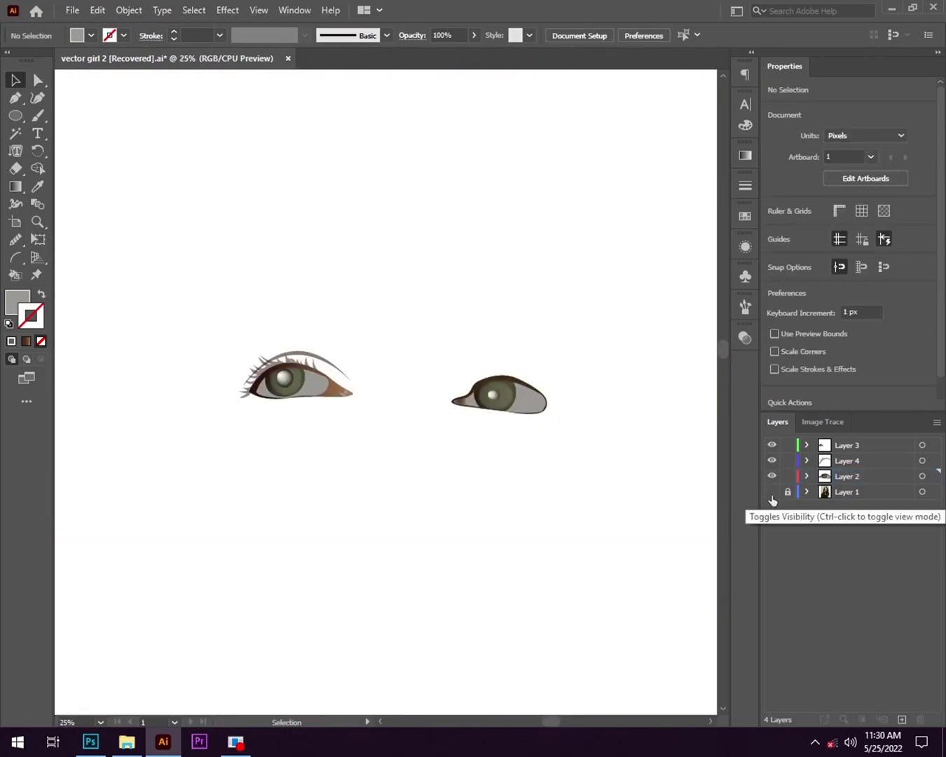
click(773, 492)
- Show Layer 2 in outline view so the photo is visible through the shadowed eye, and activate the Pen tool
click(772, 476)
click(773, 476)
scroll(450, 543, up, 4)
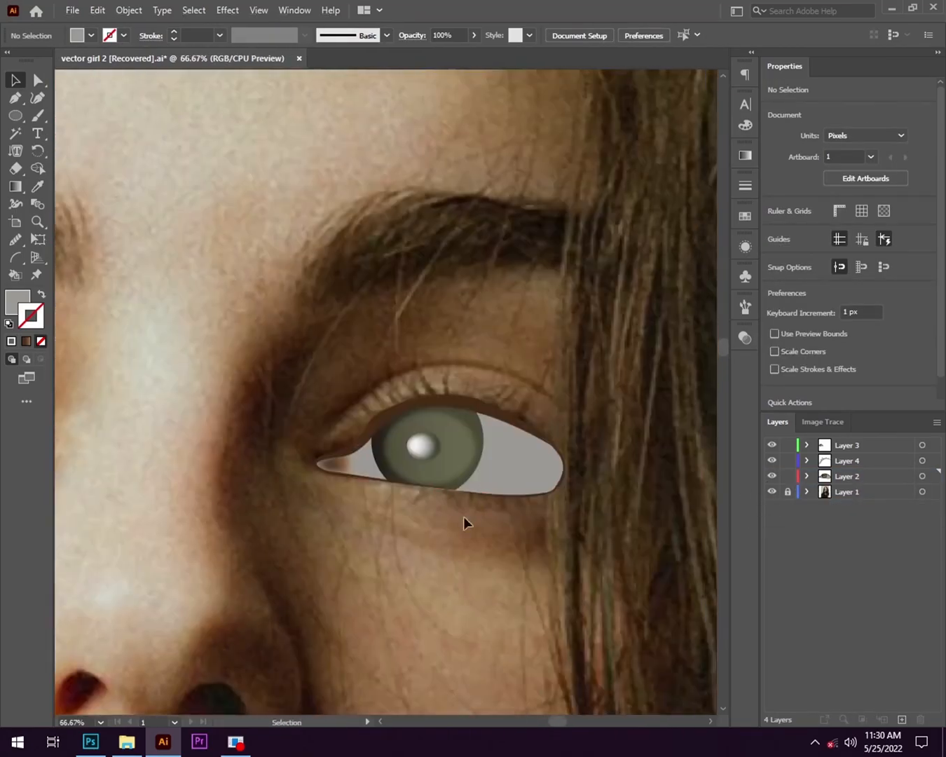
key(ctrl+y)
key(p)
scroll(439, 493, down, 2)
scroll(500, 502, up, 2)
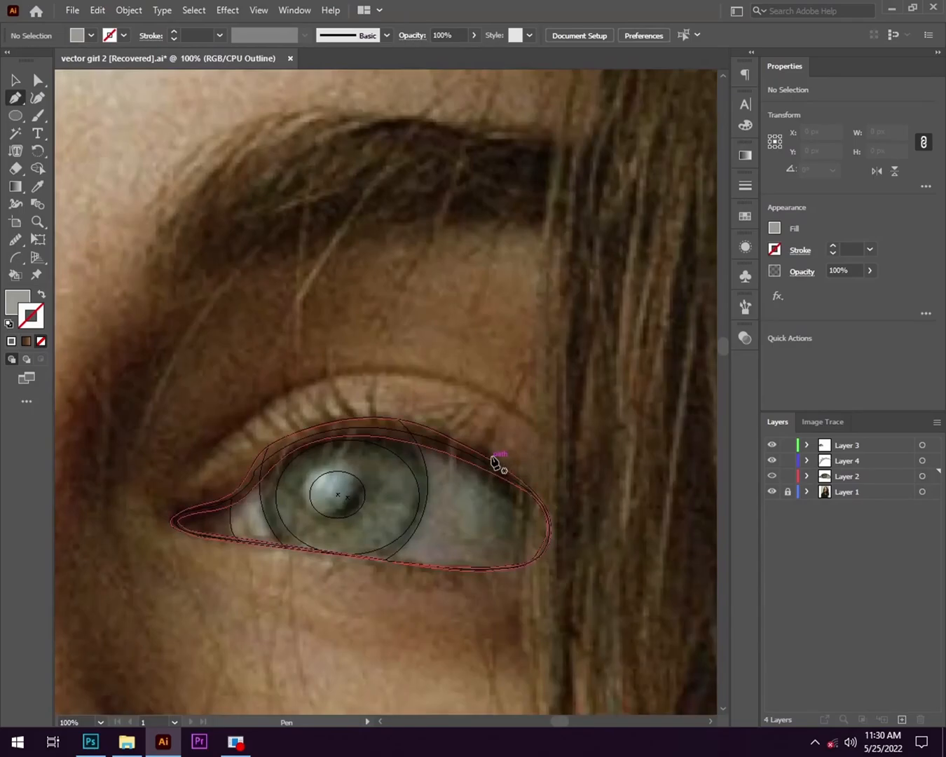
- Trace the shadowed eye's upper lashes with the Pen as one row of pointed spikes from the outer end towards the inner corner
click(493, 453)
scroll(523, 390, up, 1)
drag(492, 418, 481, 421)
click(468, 413)
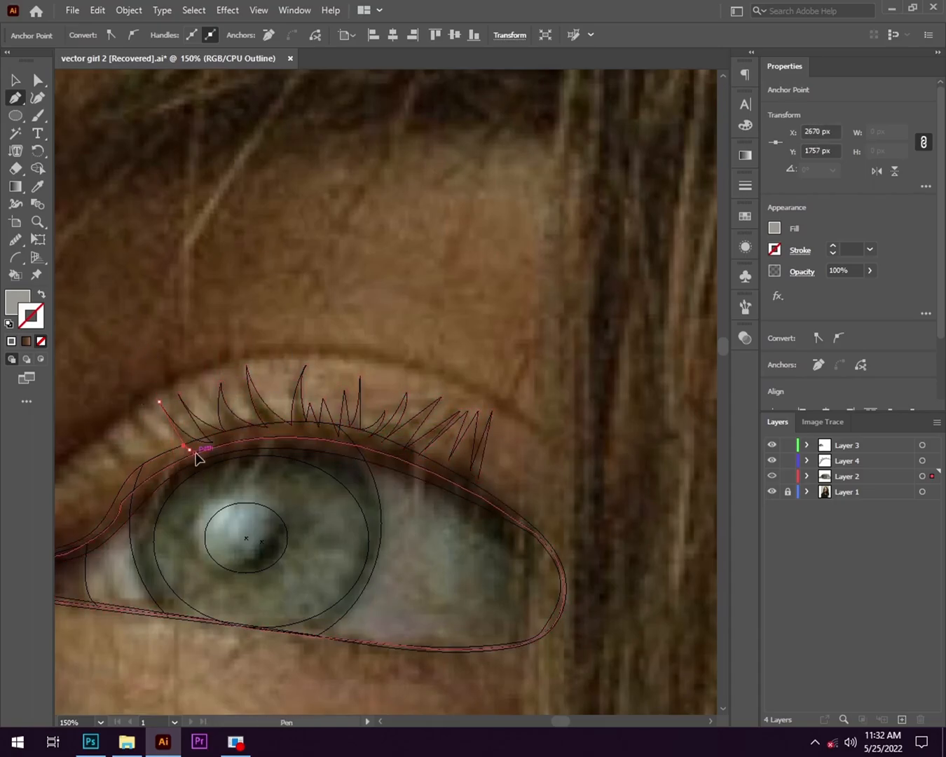
drag(196, 454, 199, 452)
click(190, 450)
scroll(190, 447, up, 1)
scroll(214, 483, down, 3)
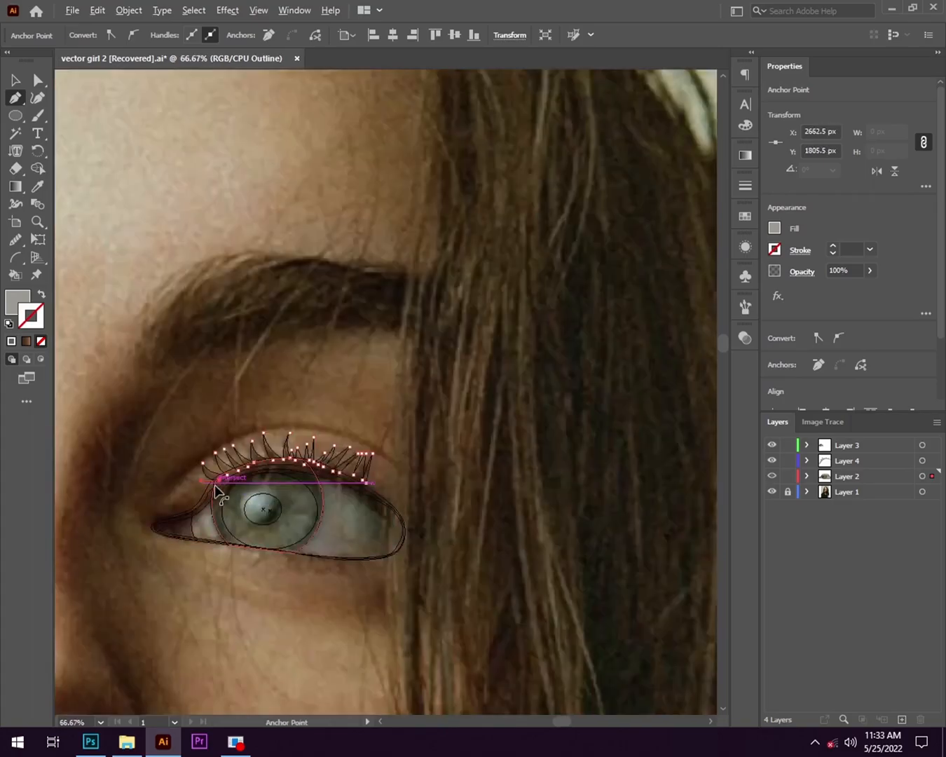
scroll(288, 426, up, 1)
scroll(318, 476, up, 2)
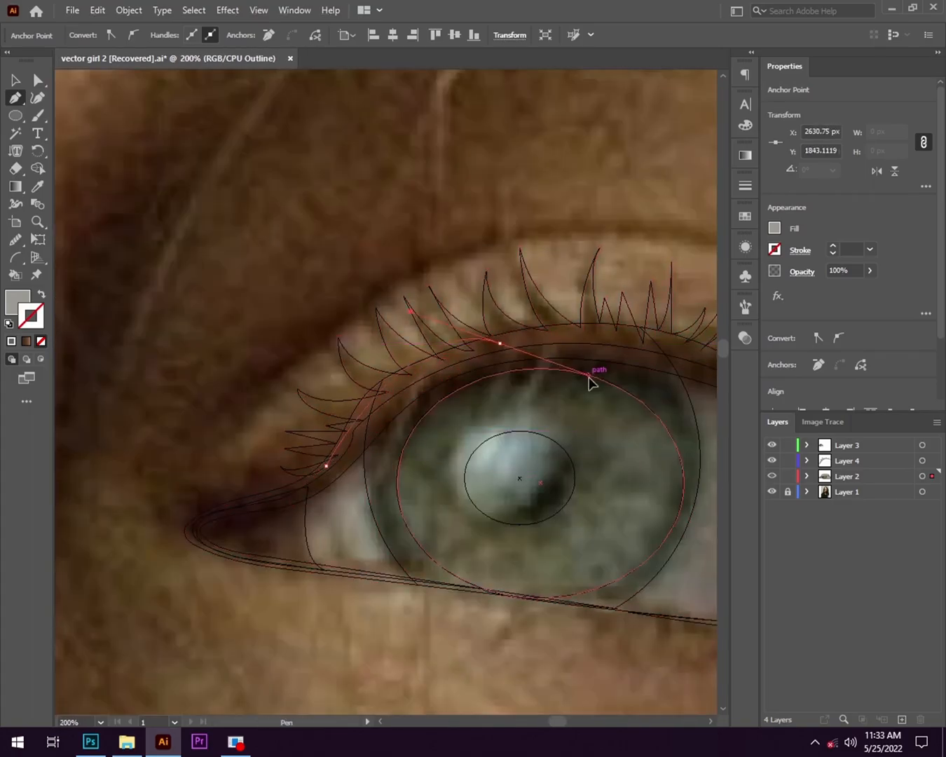
- Run the lash path back along the upper lid line and close it at the outermost lash
drag(575, 372, 627, 327)
drag(700, 352, 382, 367)
click(506, 427)
click(511, 415)
scroll(449, 446, down, 1)
scroll(198, 507, down, 1)
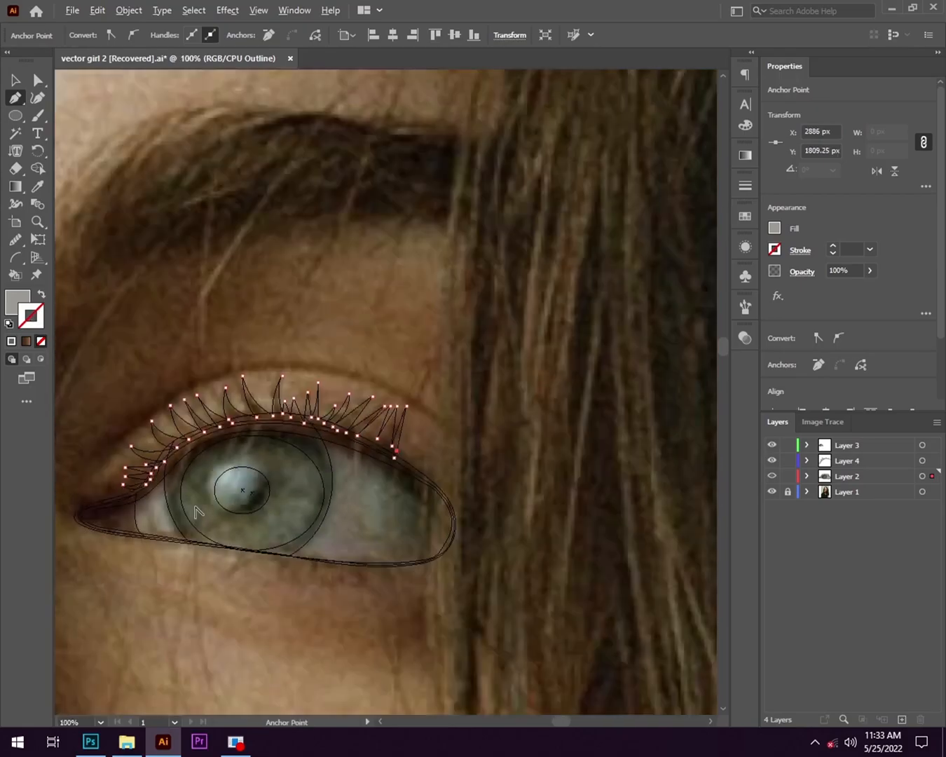
- Draw the shadowed eye's eyelid crease above the lashes as a thin closed Pen shape about 356 px wide
scroll(198, 507, up, 1)
drag(268, 392, 429, 402)
scroll(175, 443, down, 1)
click(188, 441)
scroll(241, 554, down, 2)
scroll(623, 545, up, 2)
scroll(624, 545, down, 1)
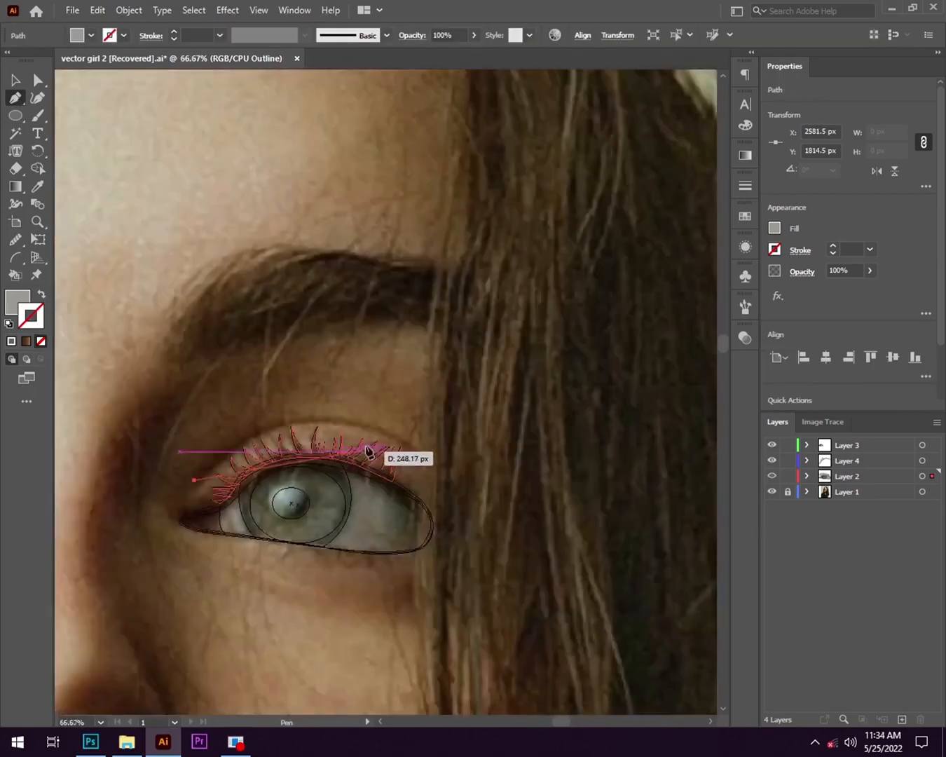
drag(552, 560, 558, 561)
click(428, 458)
scroll(260, 508, up, 2)
drag(115, 446, 63, 453)
scroll(333, 533, down, 5)
key(ctrl+z)
scroll(333, 532, up, 3)
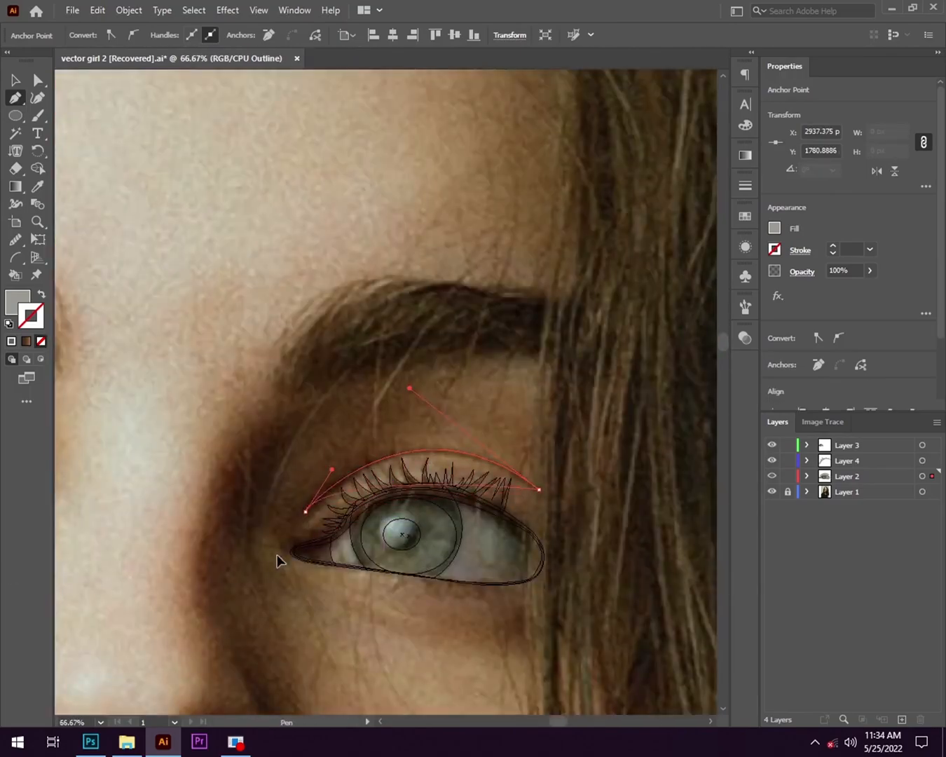
- Return Layer 2 to preview and give the lashes and eyelid crease the other eye's dark brown fill at 55% opacity
key(v)
click(300, 503)
scroll(300, 504, down, 2)
click(304, 468)
shift+click(327, 430)
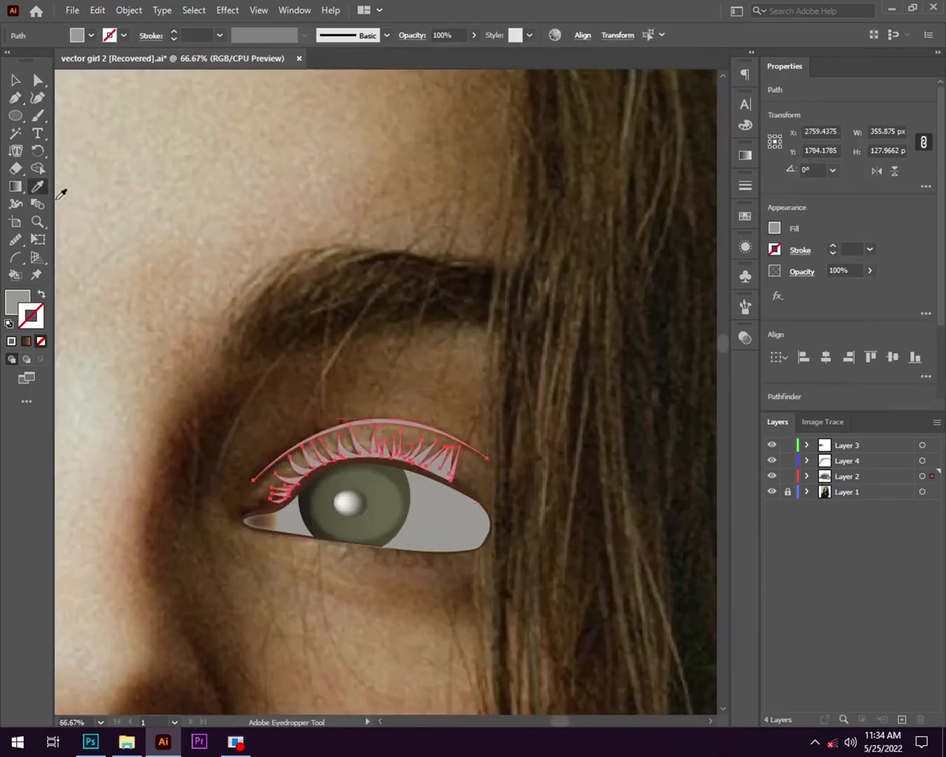
click(38, 186)
scroll(367, 442, down, 1)
click(308, 410)
key(v)
click(178, 465)
- Check both eyes with the photo layer hidden, save the document and show the photo layer again
scroll(276, 488, down, 2)
drag(276, 488, 371, 426)
click(773, 493)
key(ctrl+s)
click(771, 493)
scroll(413, 494, up, 2)
- Outline the lit nostril with the Pen, swapping the dark fill to the stroke so the photo stays visible
drag(230, 515, 377, 392)
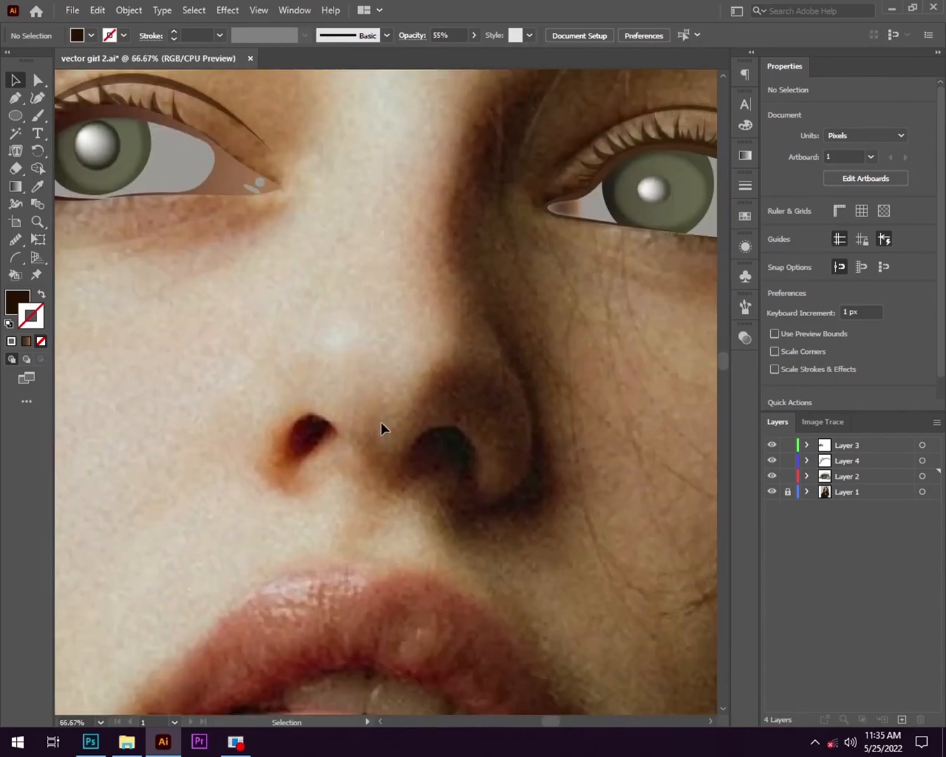
key(p)
scroll(301, 465, up, 1)
click(356, 416)
drag(280, 444, 273, 404)
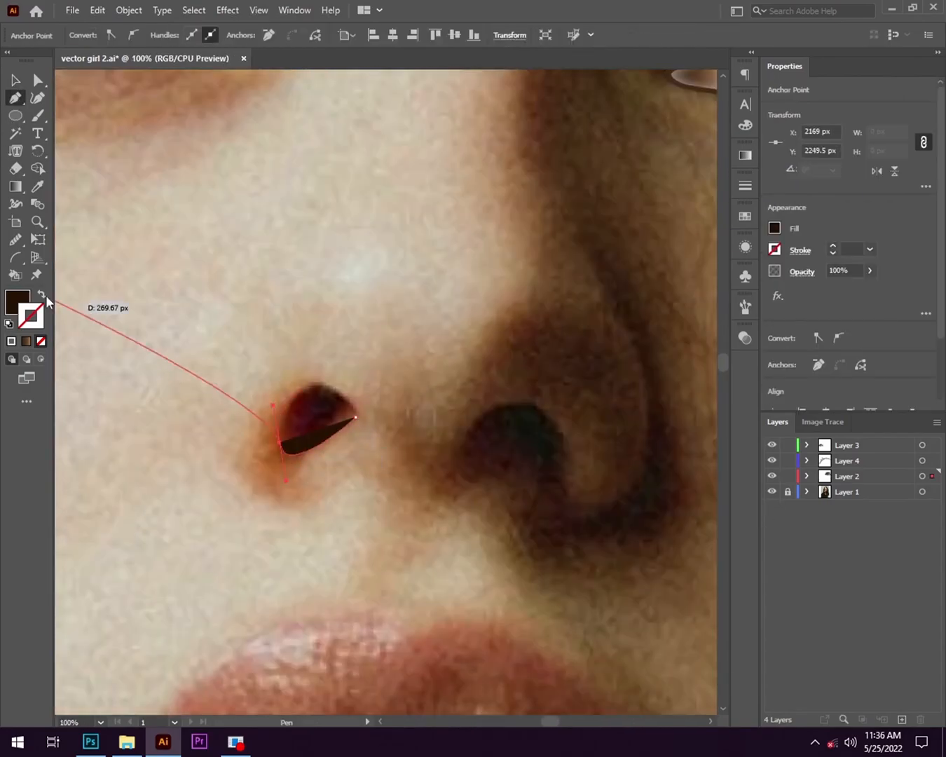
click(42, 294)
click(311, 385)
- Continue the nose outline along the curved base between the two nostrils
scroll(366, 425, up, 2)
drag(393, 479, 391, 478)
scroll(391, 479, down, 2)
scroll(387, 476, up, 2)
scroll(483, 518, down, 1)
drag(475, 511, 443, 555)
scroll(480, 529, down, 2)
scroll(450, 556, down, 4)
- Trace around the shadowed nostril and run the path back along the nose base as a thin band
scroll(412, 575, up, 4)
click(544, 455)
scroll(538, 470, up, 3)
drag(359, 441, 317, 361)
scroll(319, 367, down, 1)
drag(544, 513, 268, 396)
scroll(269, 397, down, 1)
- Draw the shadowed nose wing as a thin curved Pen shape from beside the nostril up the nose side
click(327, 361)
drag(387, 387, 437, 344)
click(386, 387)
drag(374, 302, 355, 384)
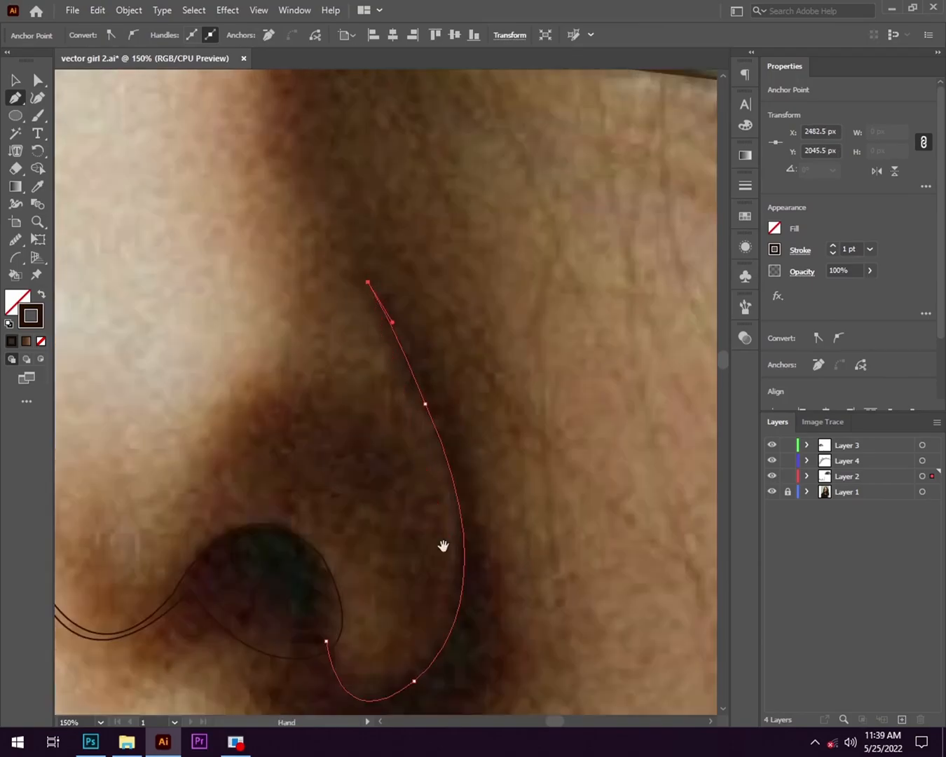
drag(443, 544, 480, 646)
click(459, 505)
drag(451, 604, 470, 419)
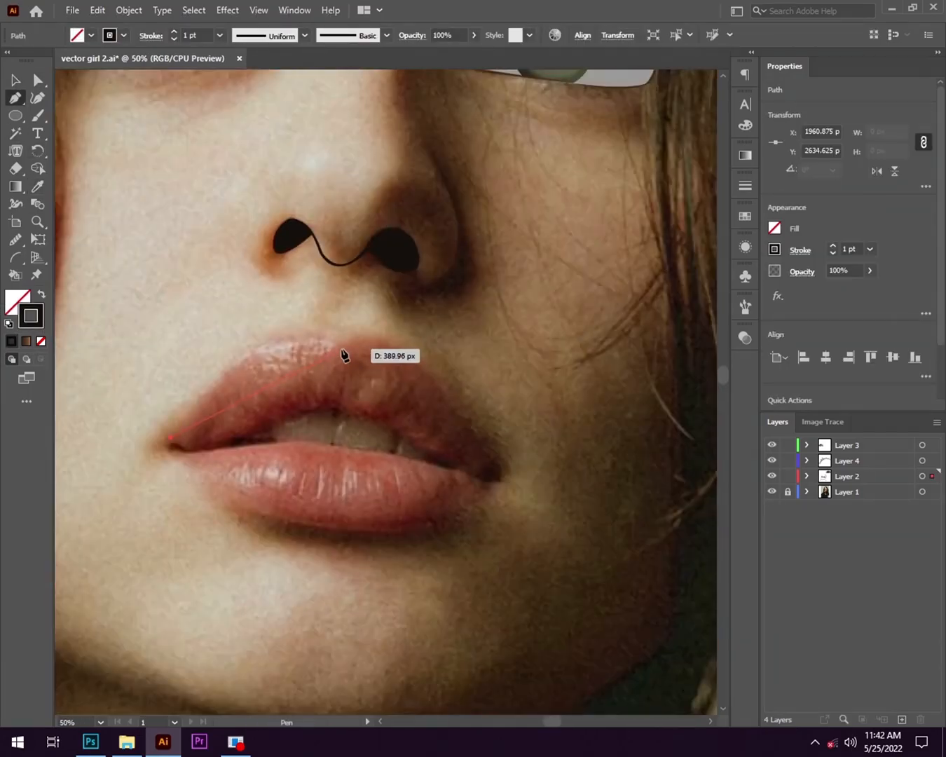
- Trace the upper lip's outer edge with the Pen from the lit mouth corner over the cupid's bow to the shadowed corner
drag(343, 354, 401, 406)
scroll(491, 442, up, 2)
drag(472, 444, 651, 536)
scroll(651, 536, down, 1)
scroll(596, 448, up, 1)
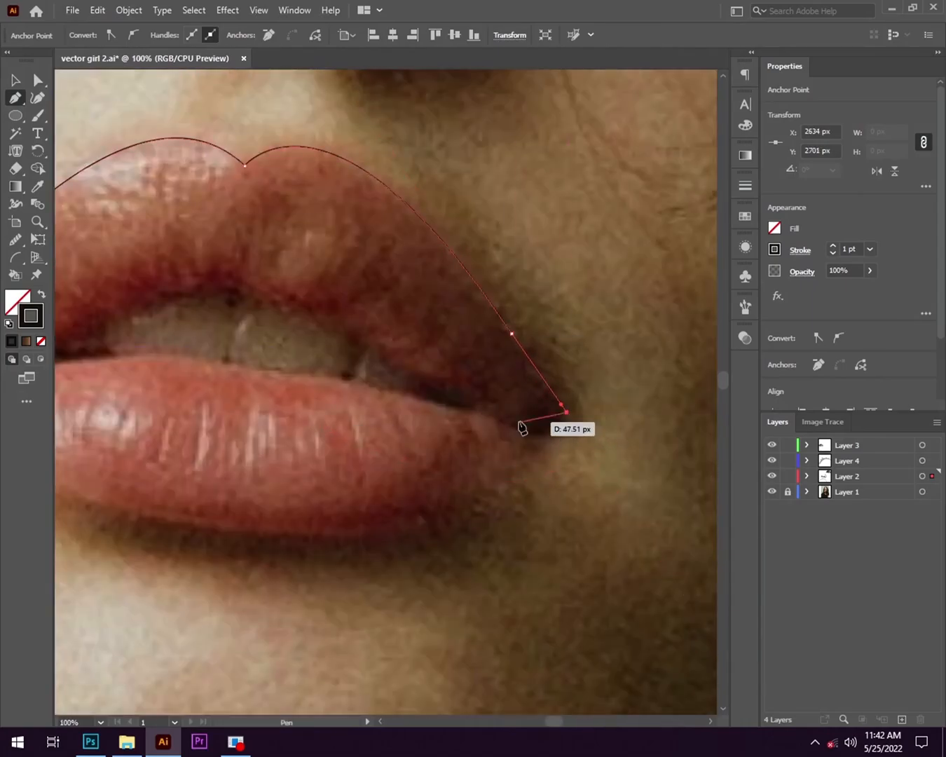
- Run the upper lip path back along its inner edge above the teeth and close it at the lit mouth corner
scroll(455, 470, down, 3)
scroll(426, 433, up, 2)
click(387, 423)
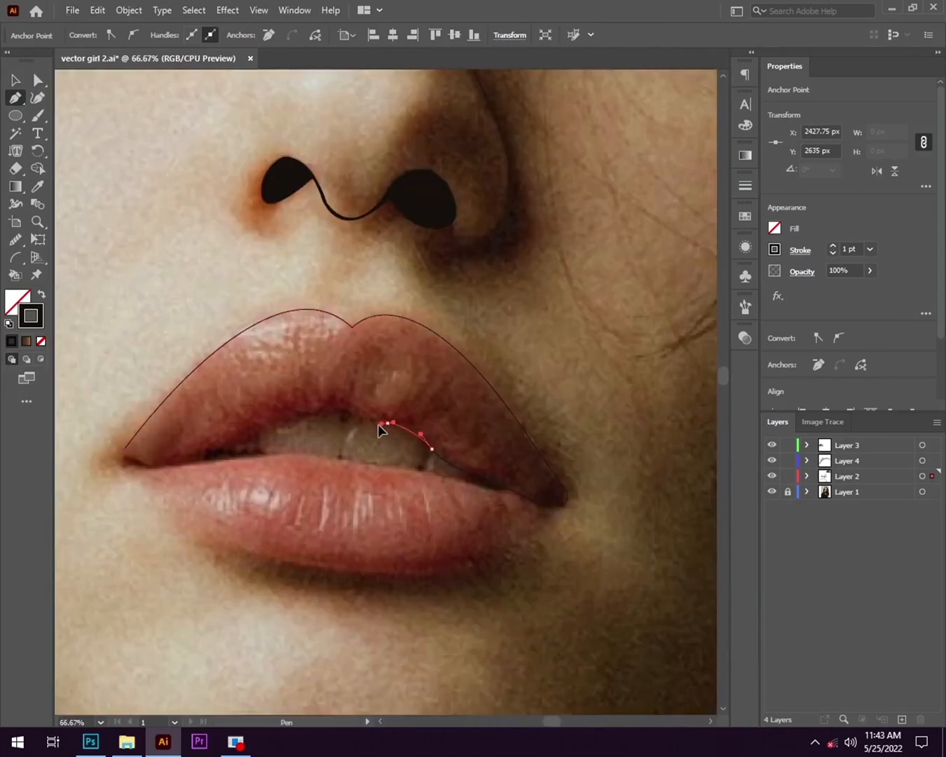
drag(264, 443, 387, 450)
scroll(344, 449, up, 1)
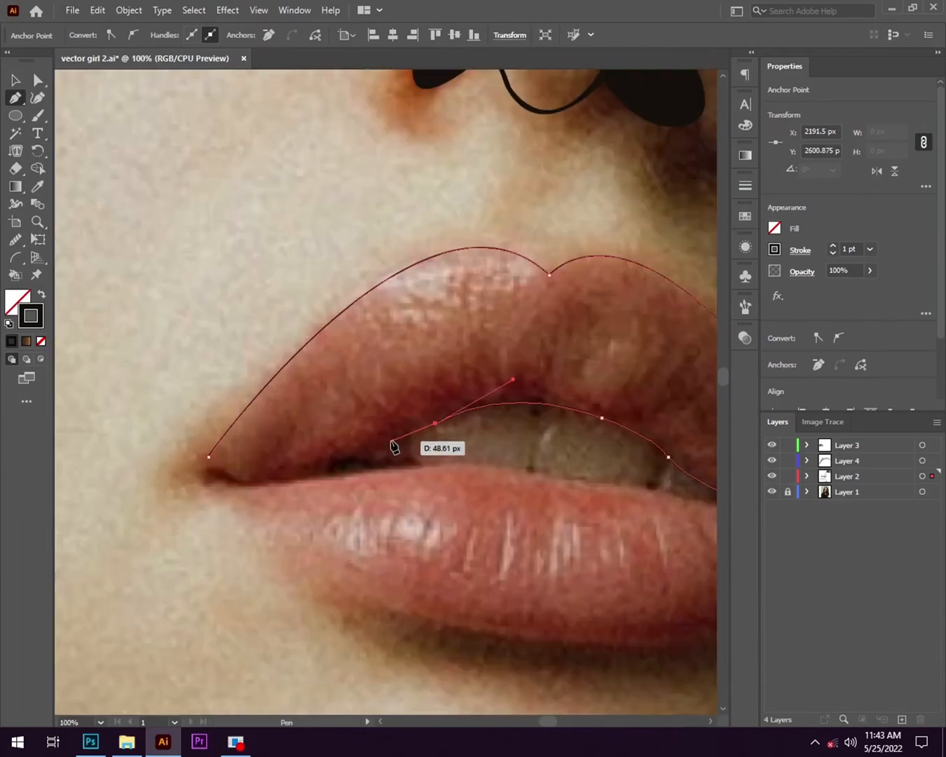
click(208, 457)
scroll(209, 457, up, 1)
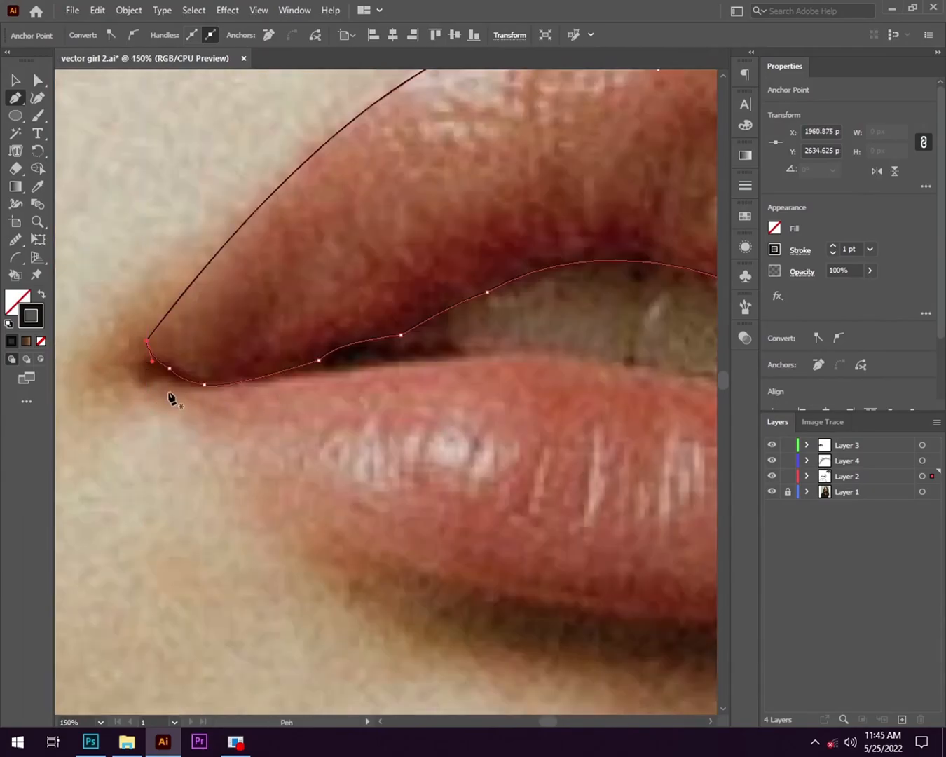
- Trace the lower lip's bottom edge with the Pen from the lit mouth corner around to the shadowed corner
click(199, 405)
scroll(412, 551, down, 2)
drag(413, 552, 490, 555)
click(291, 560)
scroll(392, 561, up, 2)
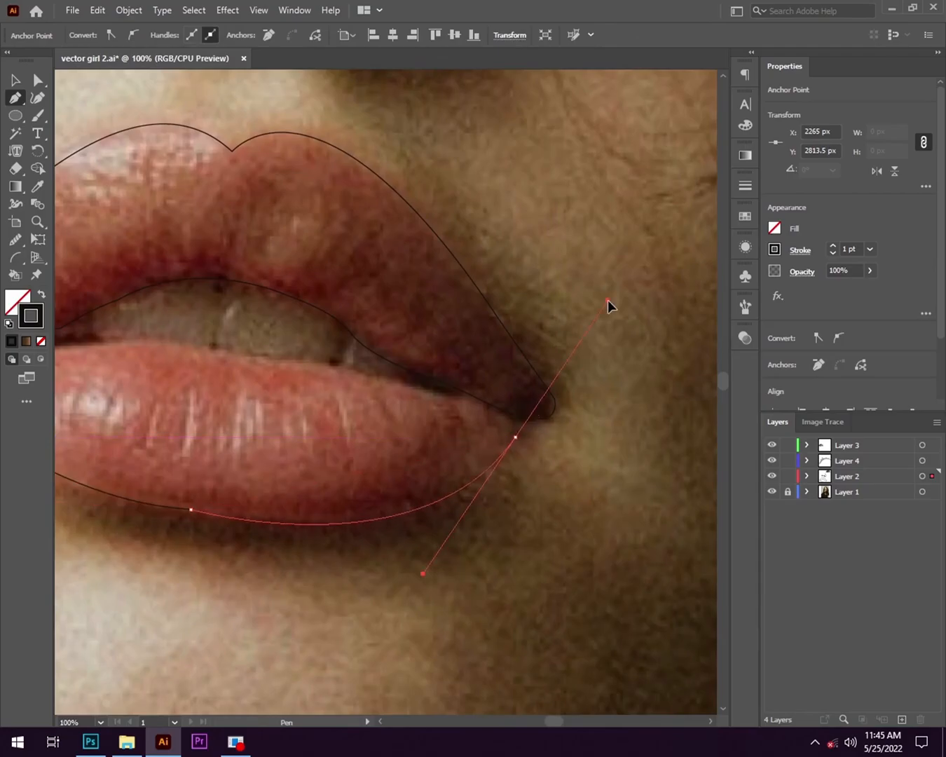
scroll(522, 443, up, 1)
drag(522, 443, 538, 391)
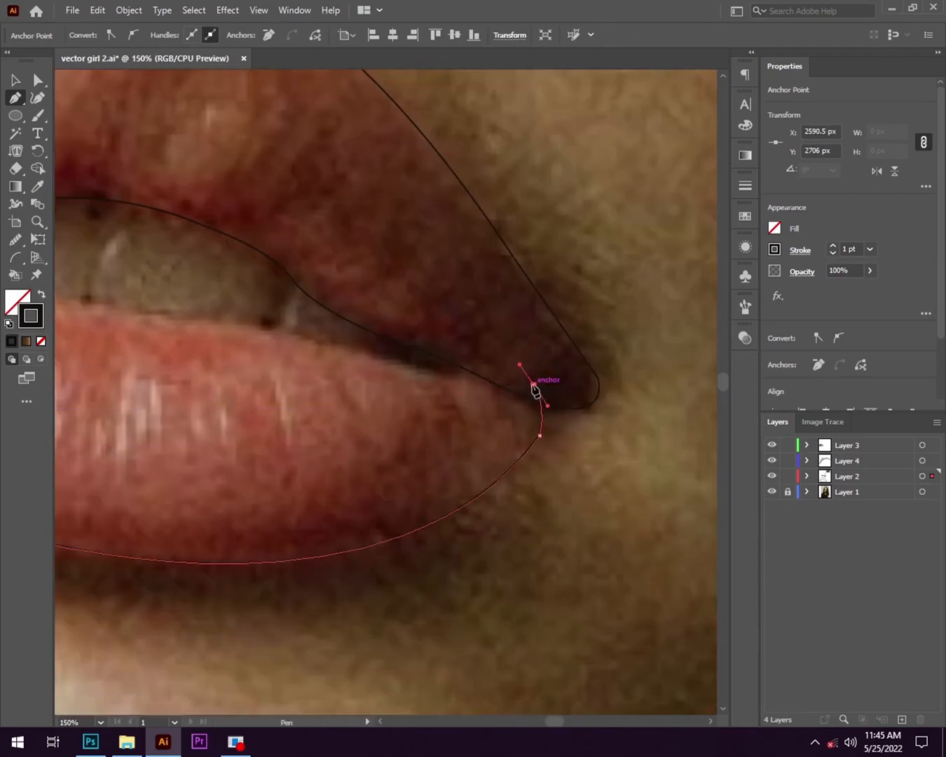
- Run the lower lip path back along its top edge below the teeth and close it at the lit mouth corner
drag(337, 358, 345, 335)
drag(345, 336, 555, 387)
click(609, 413)
drag(381, 370, 347, 377)
drag(348, 377, 473, 387)
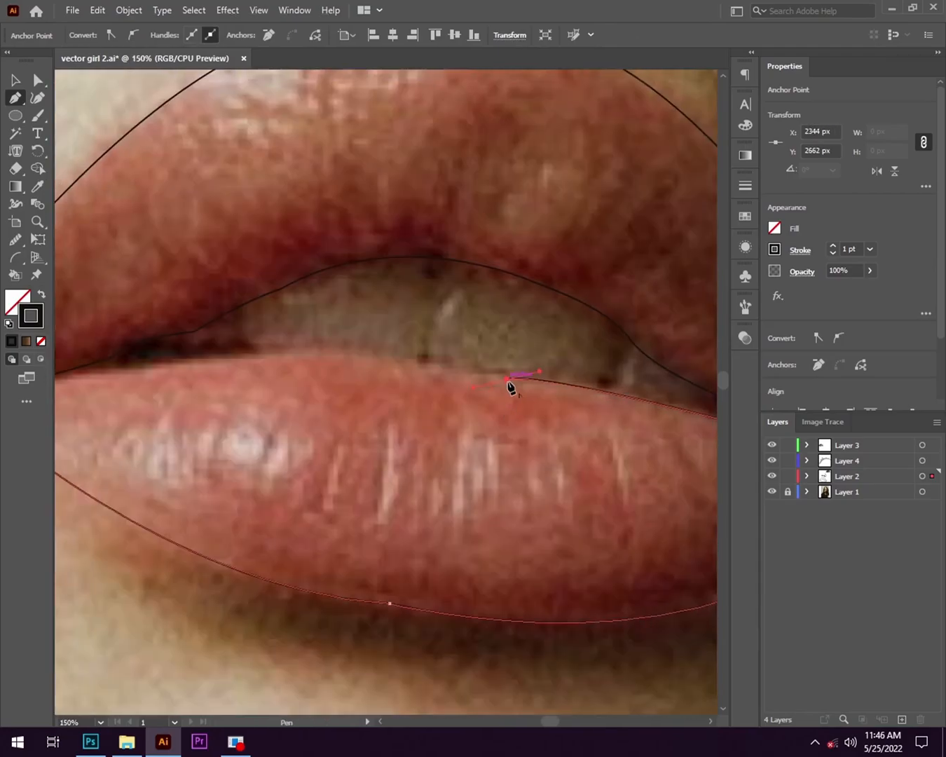
drag(322, 416, 523, 450)
scroll(152, 472, up, 1)
drag(152, 471, 196, 373)
scroll(112, 382, down, 2)
ctrl+click(113, 311)
- Start a straight-segment Pen shape for the mouth opening, running from the lit corner just inside the lower lip
scroll(112, 330, up, 2)
click(184, 351)
click(170, 368)
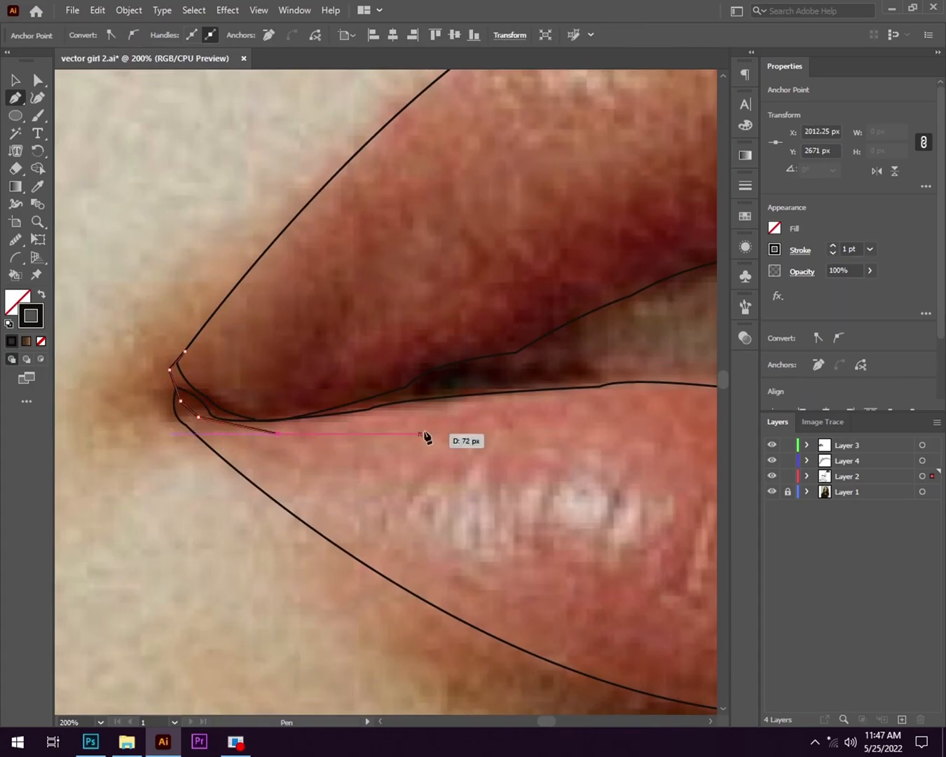
click(385, 443)
drag(561, 435, 172, 427)
click(525, 429)
drag(526, 430, 138, 423)
click(529, 494)
drag(530, 495, 245, 425)
- Round the shadowed mouth corner and close the mouth opening path back along the inside of the upper lip
click(361, 453)
click(409, 445)
click(359, 397)
drag(244, 368, 594, 536)
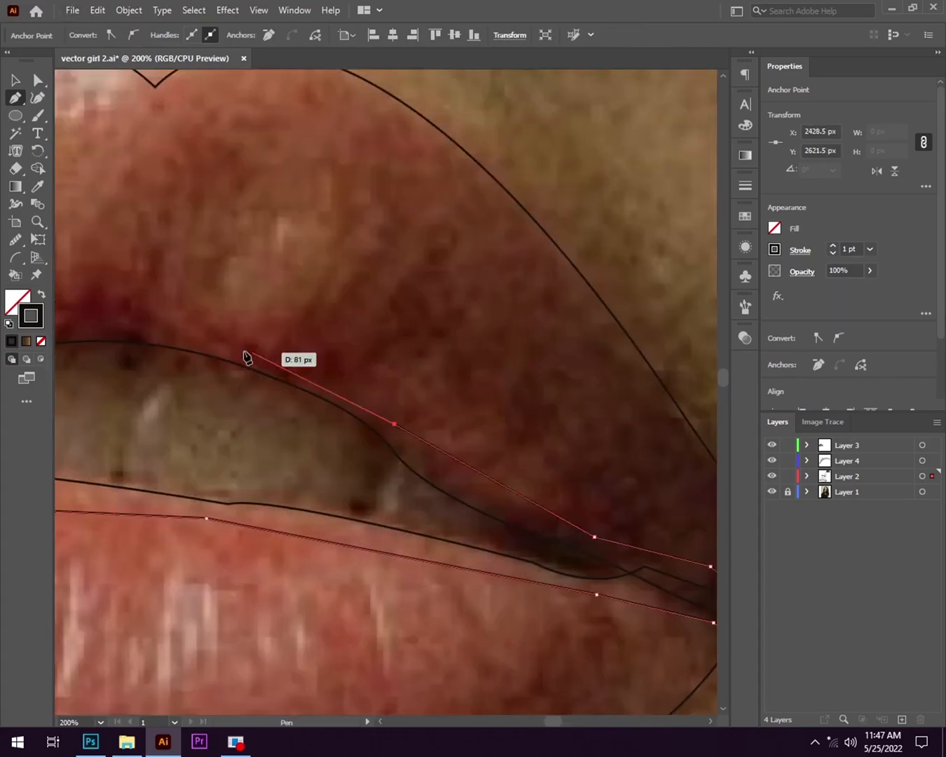
click(241, 347)
drag(225, 411, 534, 423)
click(361, 400)
click(77, 404)
scroll(77, 404, down, 3)
drag(187, 450, 356, 490)
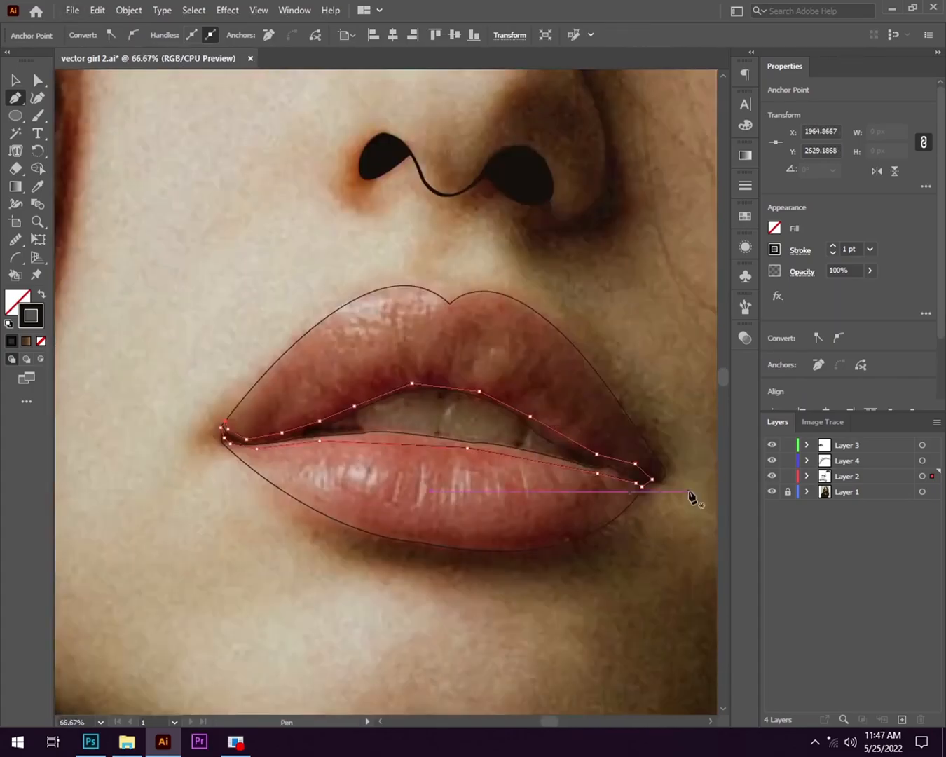
- Fill the upper and lower lip shapes with reddish-brown colours sampled from the photo, without a stroke
click(15, 81)
click(74, 209)
click(284, 348)
click(37, 187)
click(301, 400)
key(shift+x)
drag(406, 559, 375, 524)
click(372, 456)
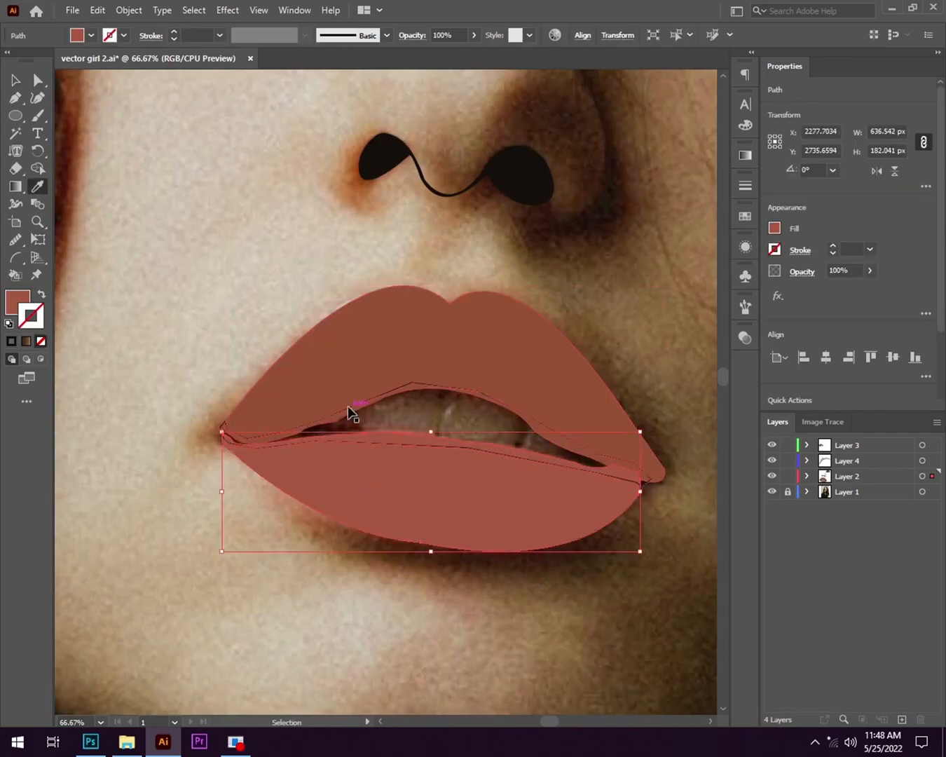
- Fill the mouth opening with a dark colour sampled from the photo and send it behind the lips
ctrl+click(352, 412)
click(302, 414)
click(17, 82)
scroll(327, 351, down, 6)
right_click(369, 349)
click(570, 663)
- Outline the upper teeth with the Pen from the small ones near the lit corner to the gap between the front teeth
drag(237, 332, 249, 346)
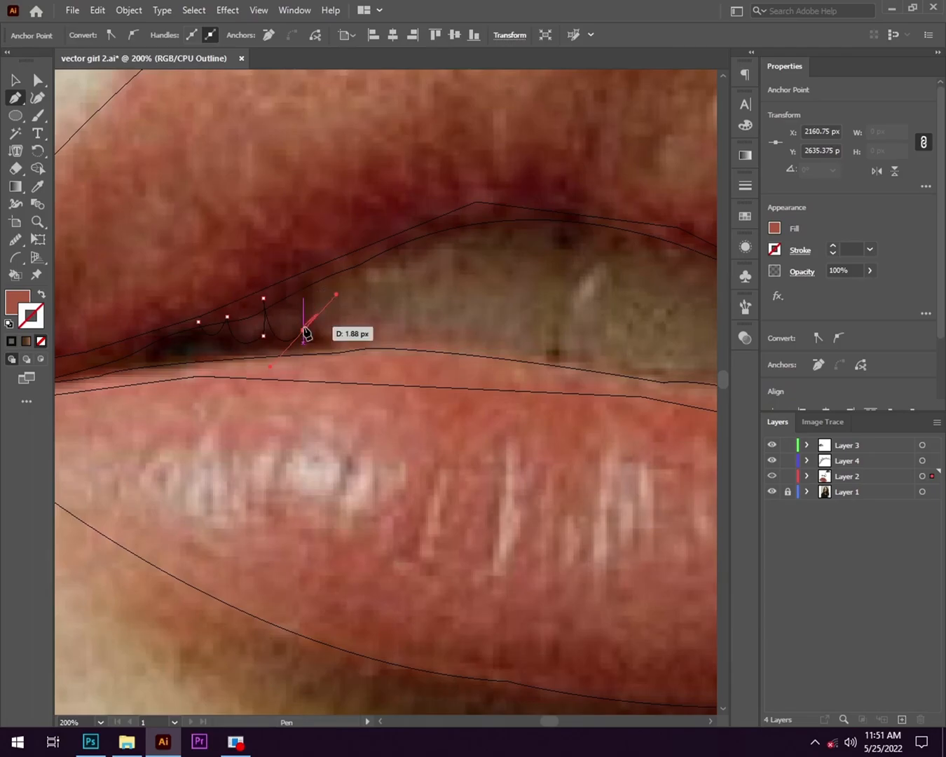
scroll(301, 303, up, 5)
scroll(276, 637, down, 10)
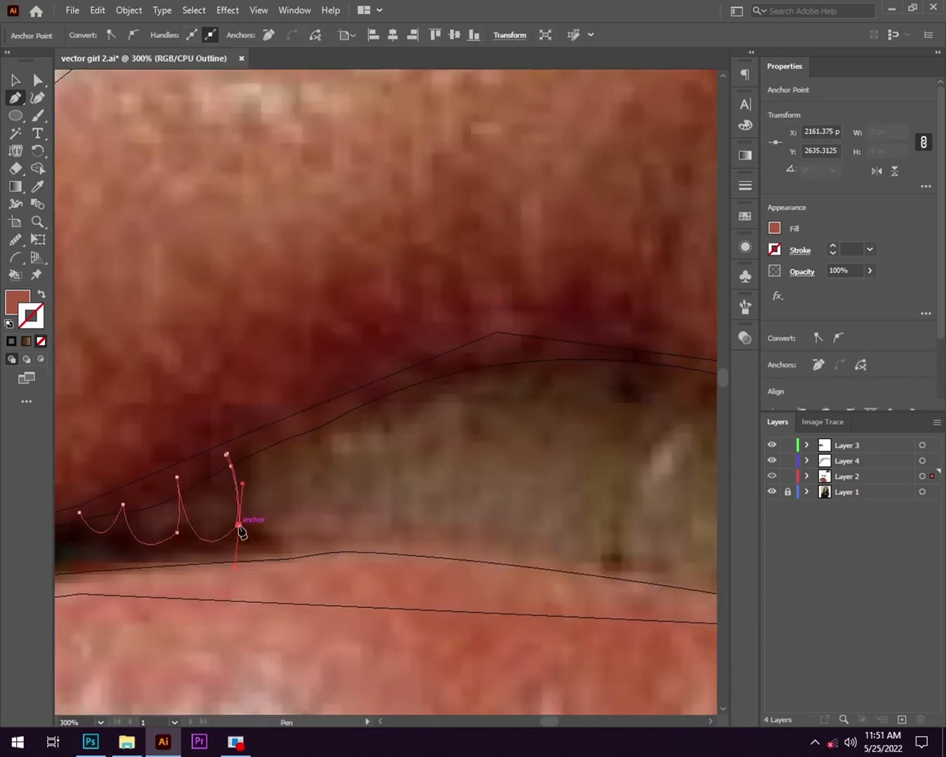
scroll(413, 500, up, 2)
drag(346, 462, 326, 420)
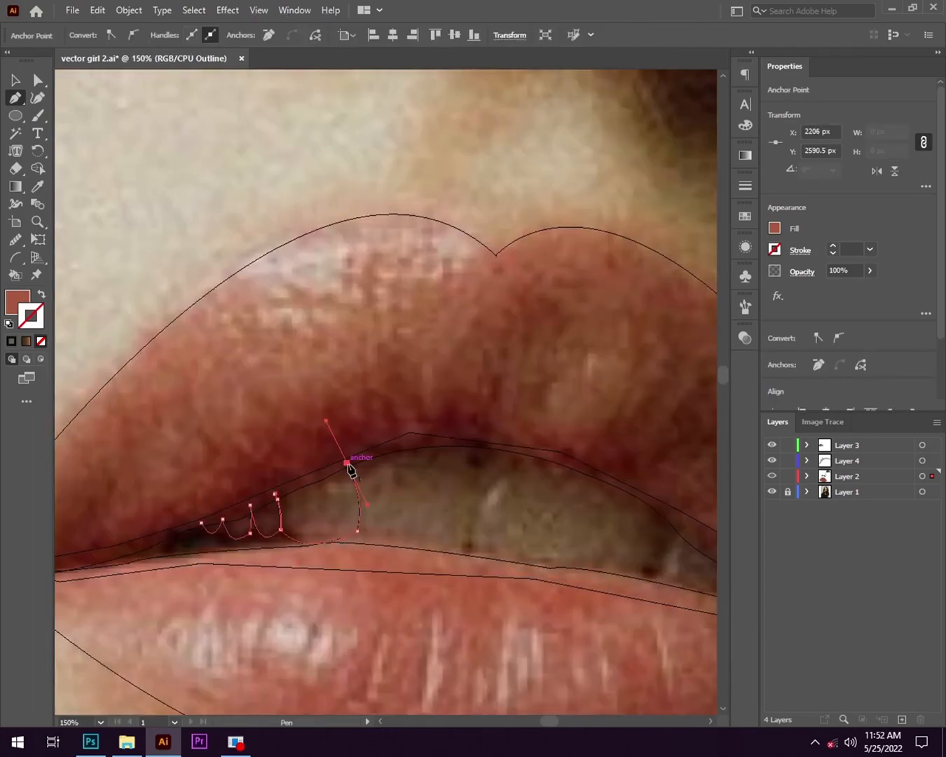
click(346, 462)
scroll(357, 532, up, 4)
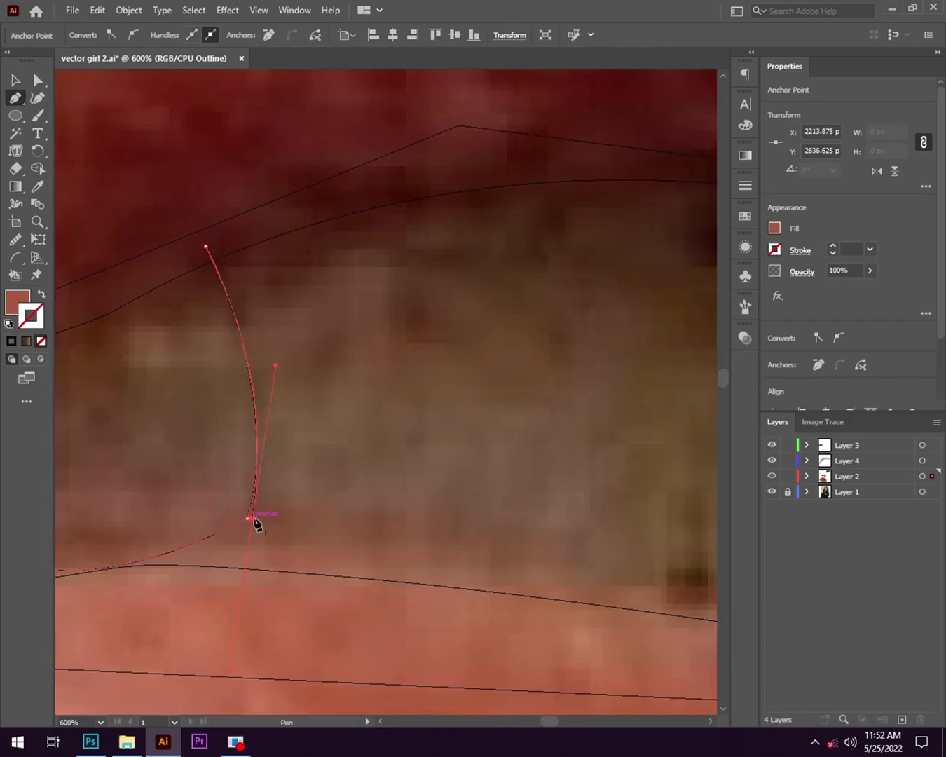
scroll(256, 526, down, 4)
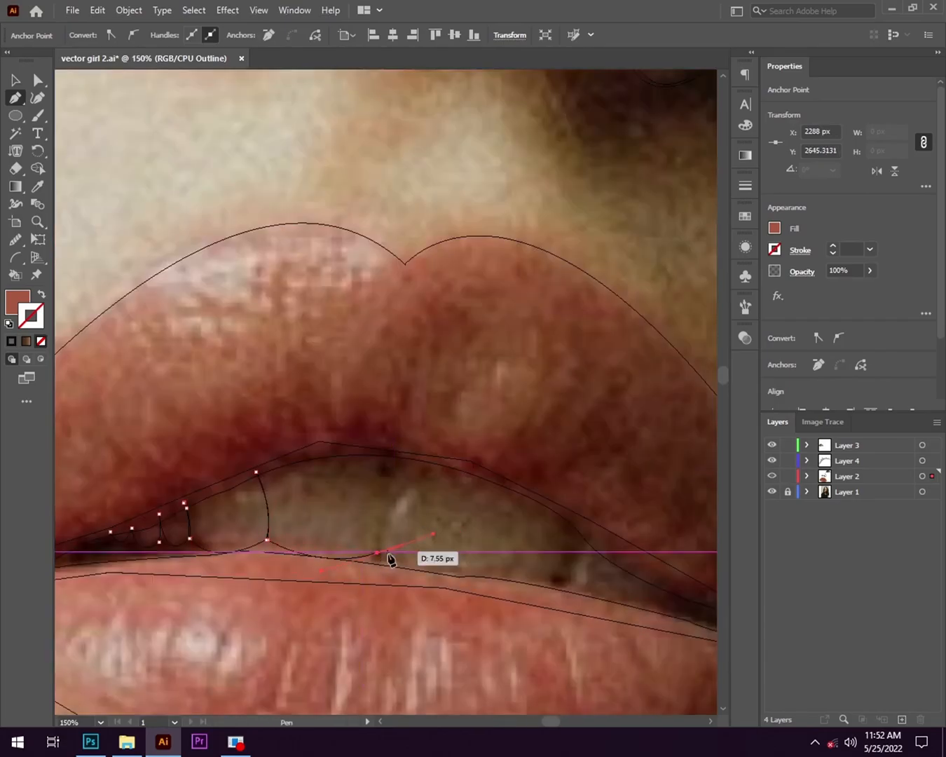
drag(386, 456, 379, 430)
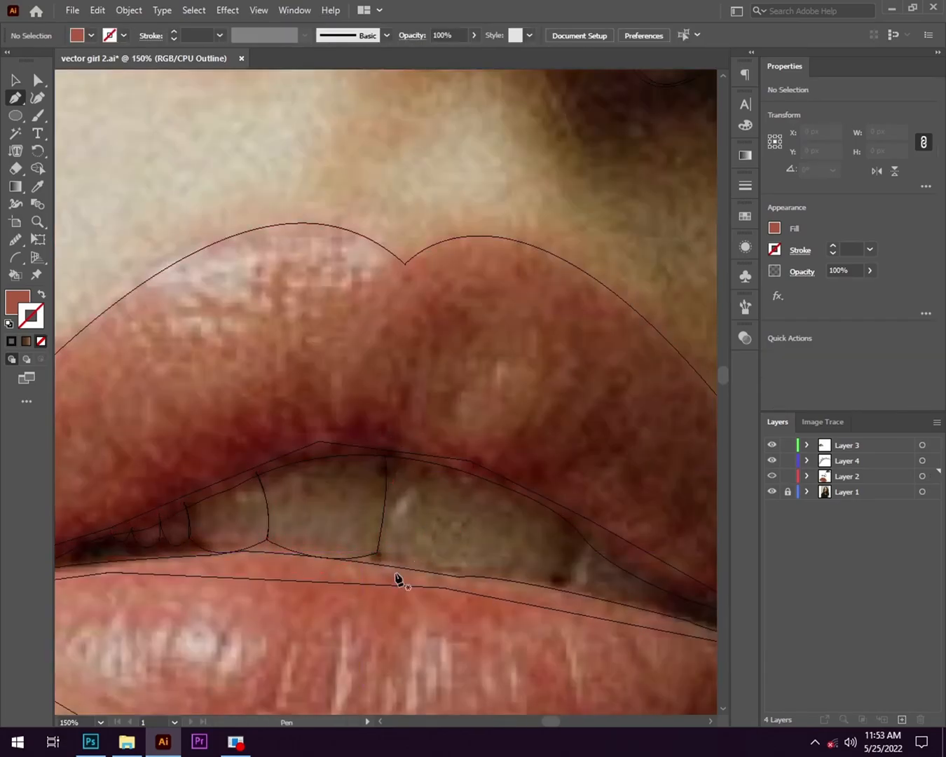
- Continue the teeth path across the second front tooth, adding the narrow gap before the shadowed side tooth
scroll(393, 583, up, 2)
scroll(380, 418, down, 1)
scroll(329, 563, up, 3)
scroll(348, 503, down, 2)
drag(400, 631, 402, 634)
click(429, 552)
scroll(478, 584, down, 2)
scroll(484, 600, up, 3)
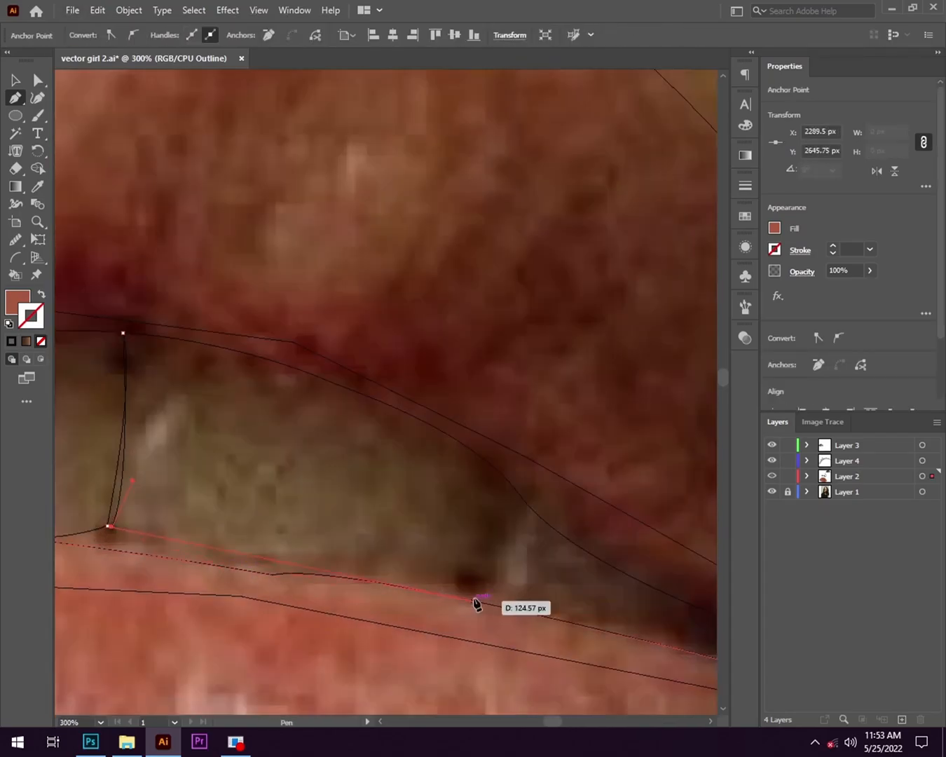
scroll(407, 608, down, 4)
scroll(352, 611, up, 3)
drag(526, 565, 687, 562)
drag(687, 562, 504, 575)
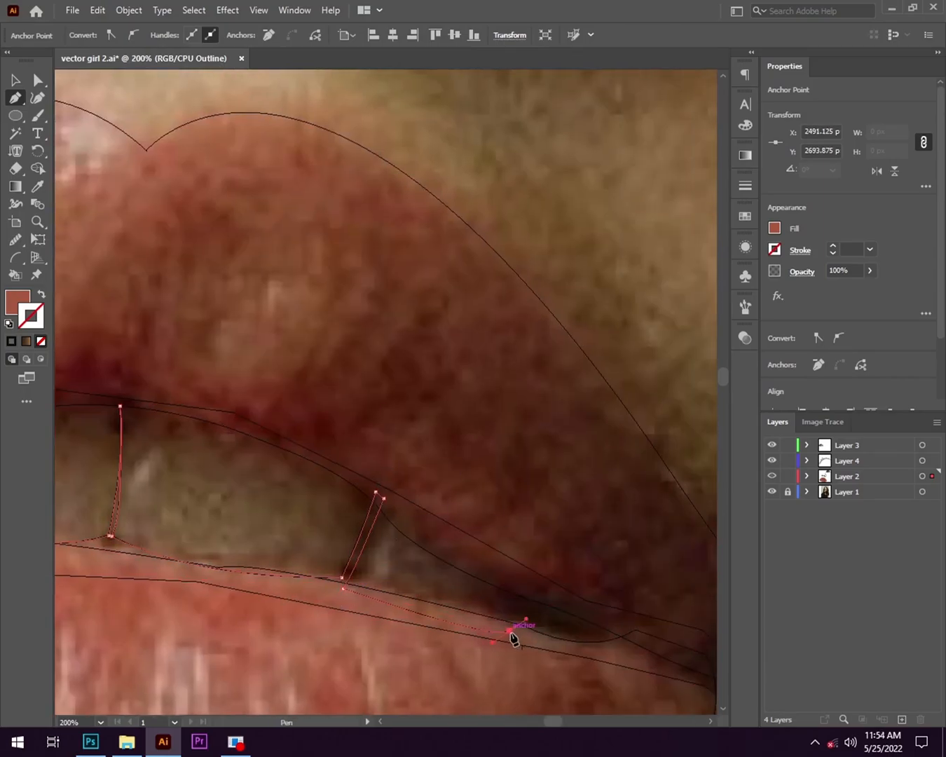
- Complete the shadowed side tooth and close the teeth path back along the upper lip's inner edge
click(344, 472)
drag(225, 417, 386, 504)
click(384, 505)
scroll(383, 538, down, 1)
click(288, 555)
drag(178, 599, 270, 550)
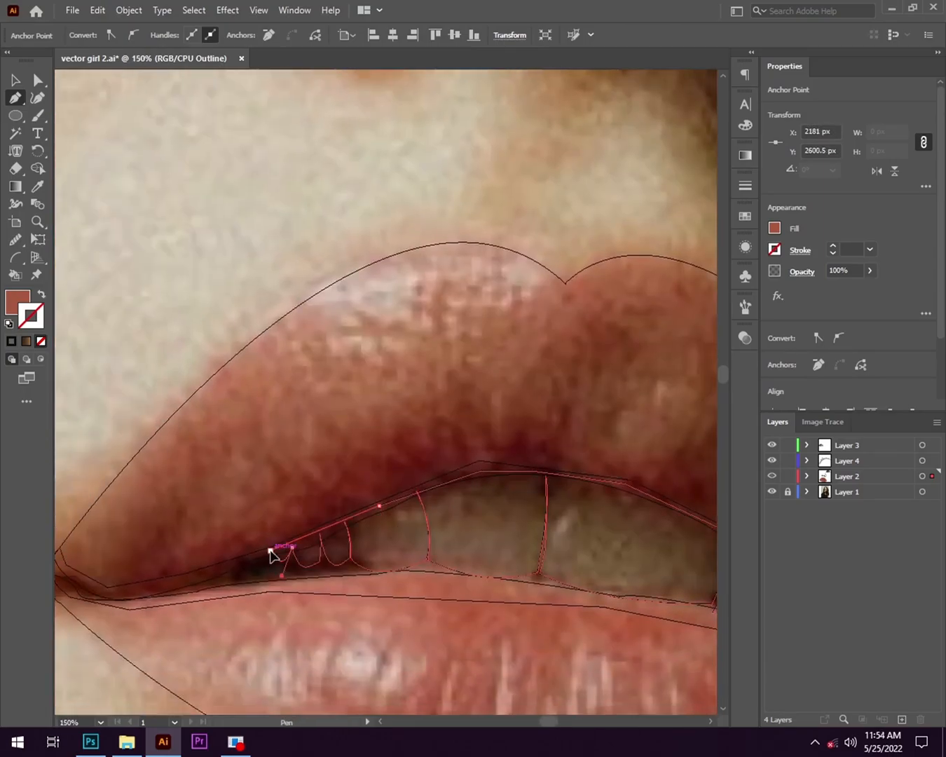
click(270, 550)
scroll(177, 450, down, 1)
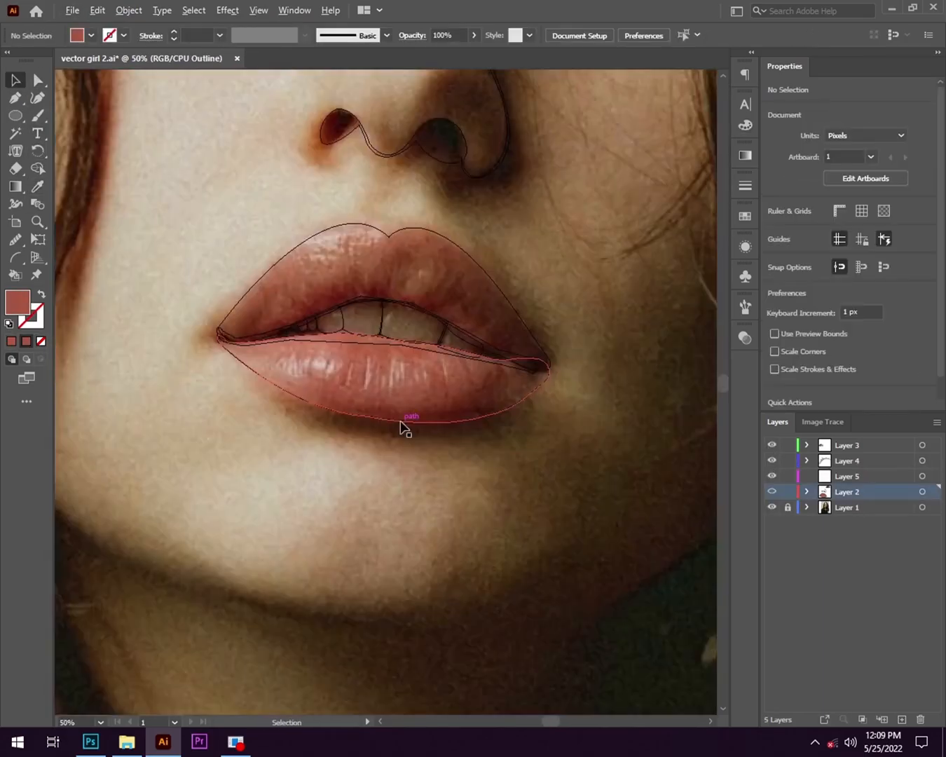
- Draw an inner lip contour on Layer 2 from the lit corner, just inside the upper lip's edge, to the shadowed corner
key(p)
scroll(228, 344, up, 6)
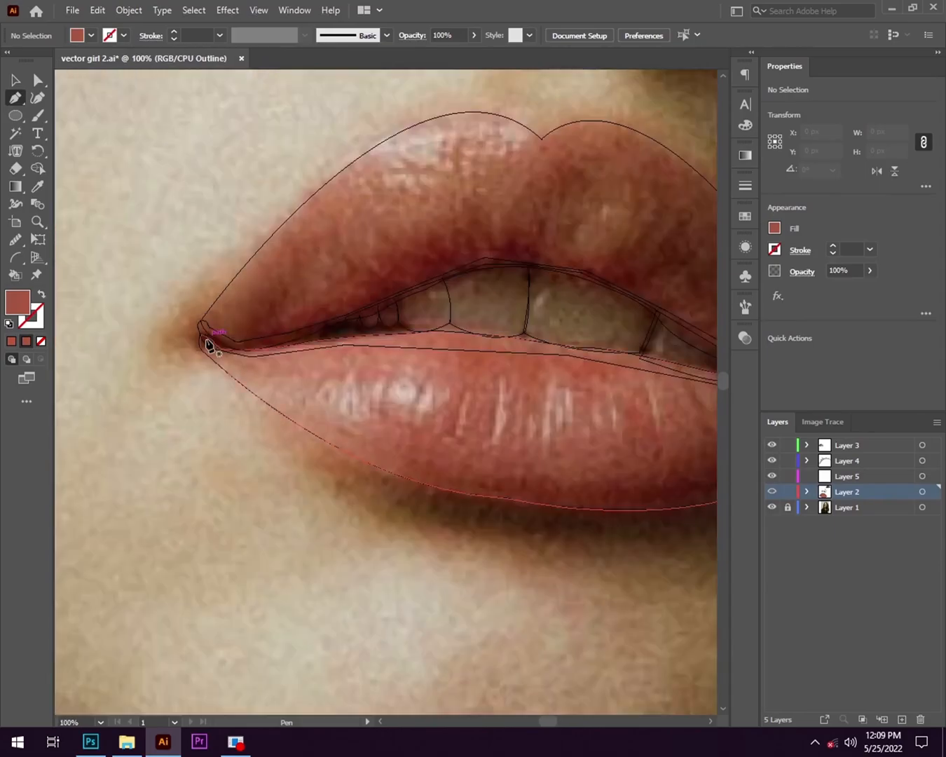
click(209, 340)
scroll(220, 326, down, 5)
scroll(435, 200, up, 3)
drag(415, 107, 502, 178)
scroll(420, 180, down, 3)
scroll(533, 262, up, 1)
drag(533, 261, 378, 294)
drag(516, 396, 622, 628)
- Run the inner lip contour back just inside the lower lip's bottom edge and close it at the lit corner
scroll(631, 610, down, 1)
scroll(538, 500, up, 1)
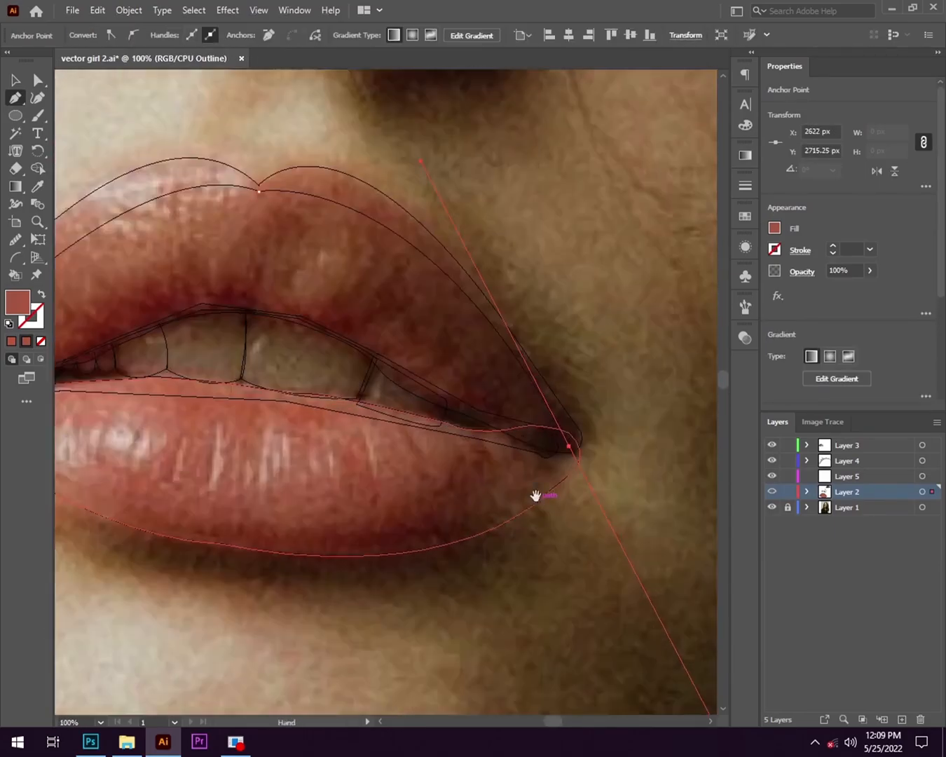
scroll(296, 437, down, 2)
scroll(139, 317, left, 3)
drag(140, 317, 186, 370)
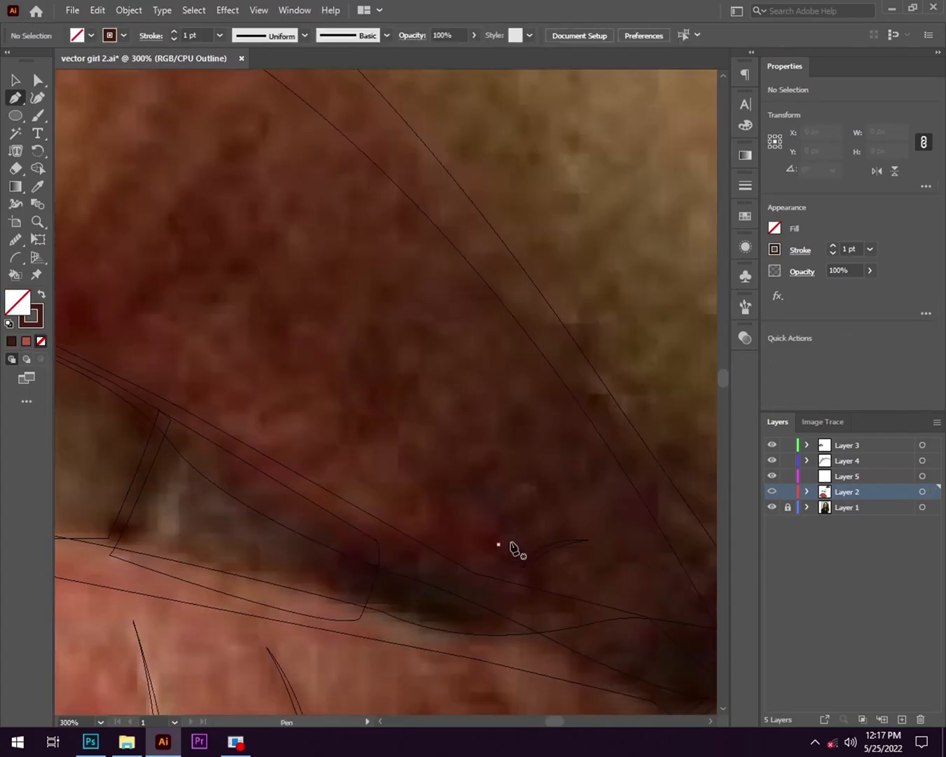
- Draw short crease lines on the upper lip near the shadowed corner with the 1 pt brown stroke and no fill
click(554, 500)
drag(510, 528, 520, 473)
click(495, 509)
click(534, 485)
click(496, 509)
click(469, 496)
click(514, 457)
- Duplicate the crease line along the upper lip's shadowed side, placing the copies from the corner toward the middle
key(v)
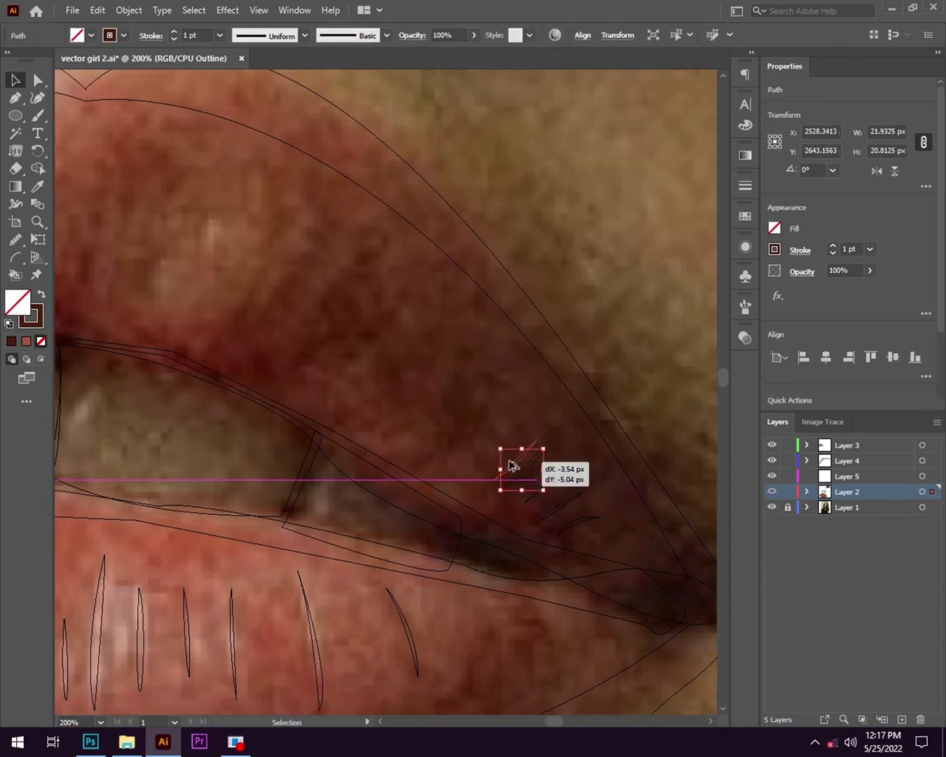
drag(387, 359, 358, 333)
scroll(392, 371, down, 3)
scroll(344, 317, up, 3)
drag(440, 429, 403, 398)
drag(447, 380, 429, 371)
drag(425, 376, 434, 332)
scroll(455, 479, down, 3)
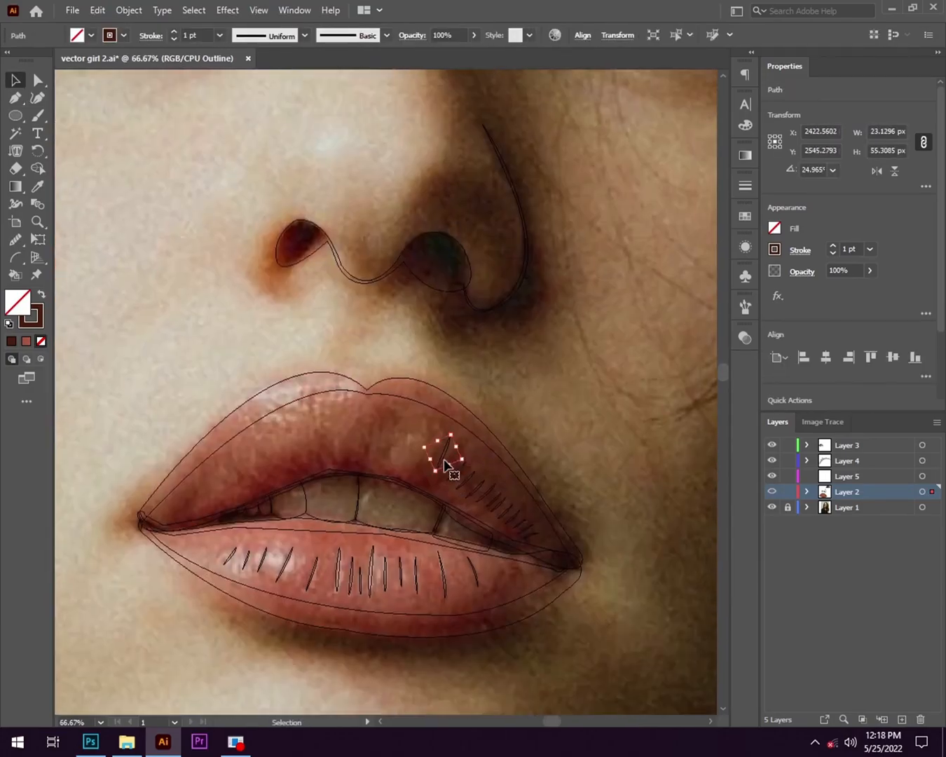
- Place and rotate more crease line copies across the middle of the upper lip, above the front teeth
drag(390, 455, 371, 460)
scroll(407, 469, up, 3)
scroll(539, 495, down, 2)
scroll(382, 456, up, 1)
drag(300, 476, 315, 469)
drag(424, 490, 433, 490)
drag(427, 386, 432, 413)
drag(426, 457, 451, 473)
scroll(469, 494, down, 1)
scroll(449, 478, up, 3)
drag(448, 384, 449, 352)
- Add shorter, tilted crease copies along the inner edge of the upper lip's lit side
drag(419, 481, 388, 504)
drag(389, 540, 398, 538)
drag(348, 500, 308, 522)
drag(291, 467, 298, 487)
drag(308, 530, 272, 548)
drag(260, 506, 262, 520)
drag(352, 589, 317, 485)
- Place the last small creases near the upper lip's lit corner and clear the selection
scroll(461, 463, down, 1)
scroll(359, 553, down, 3)
scroll(359, 553, up, 3)
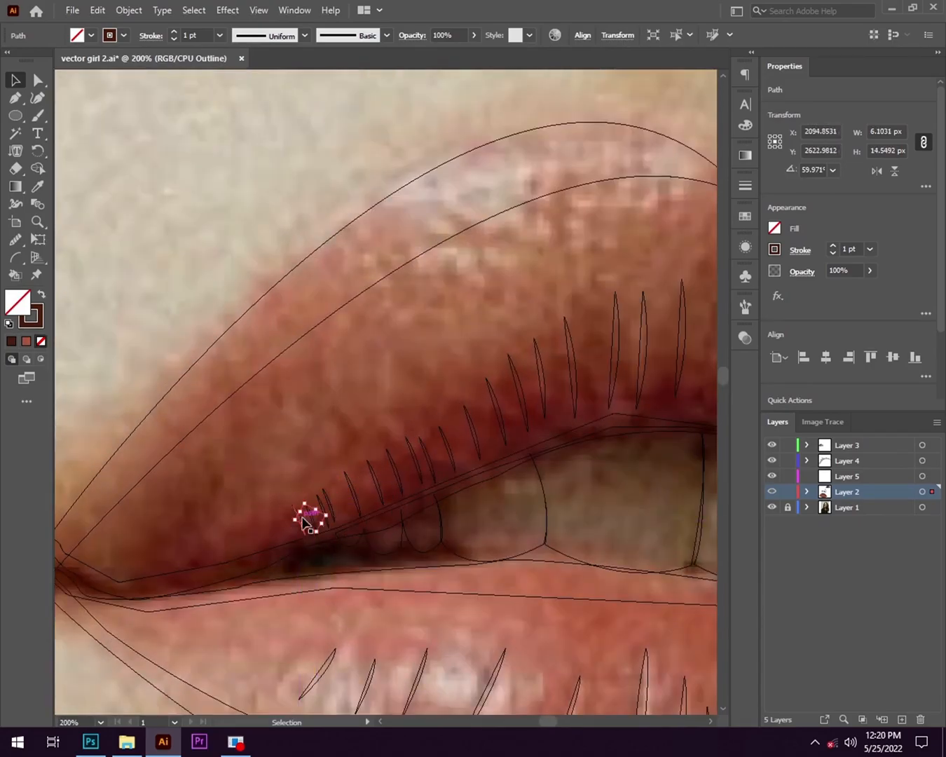
click(300, 440)
scroll(300, 441, down, 3)
drag(560, 612, 577, 610)
click(274, 480)
click(397, 493)
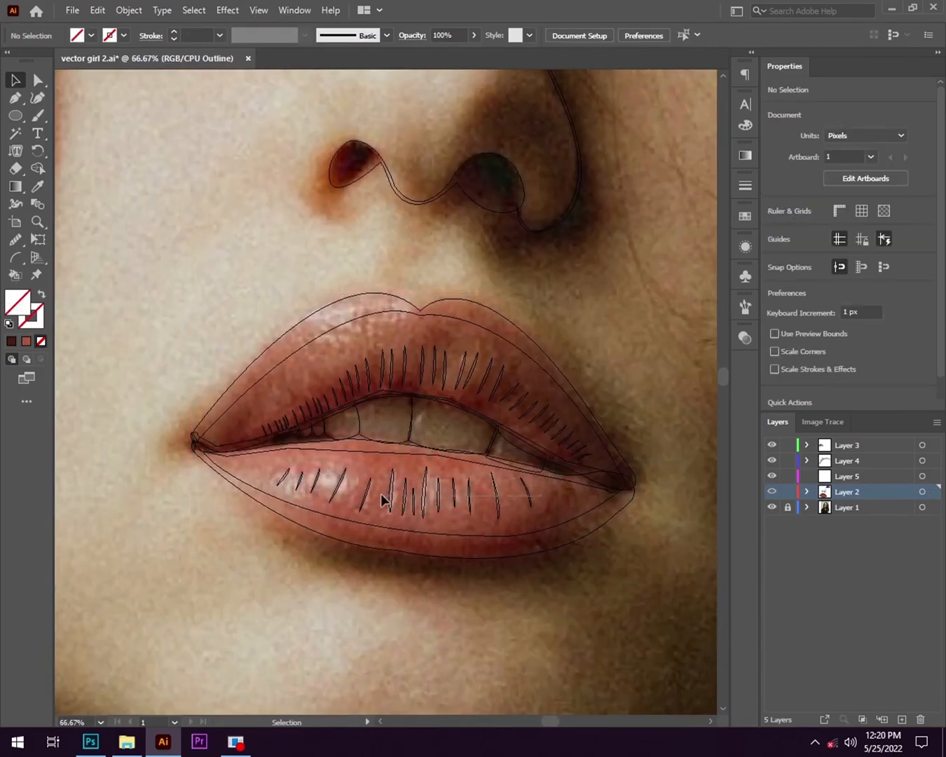
- Give the lower lip's crease lines a sampled pale pink fill without stroke, and return Layer 2 to preview display
key(ctrl+alt+2)
scroll(344, 528, down, 1)
click(343, 535)
scroll(388, 490, up, 2)
shift+click(568, 515)
shift+click(421, 520)
key(i)
scroll(309, 508, up, 2)
click(306, 506)
scroll(536, 549, down, 3)
click(16, 83)
ctrl+click(772, 492)
click(541, 625)
scroll(541, 624, down, 2)
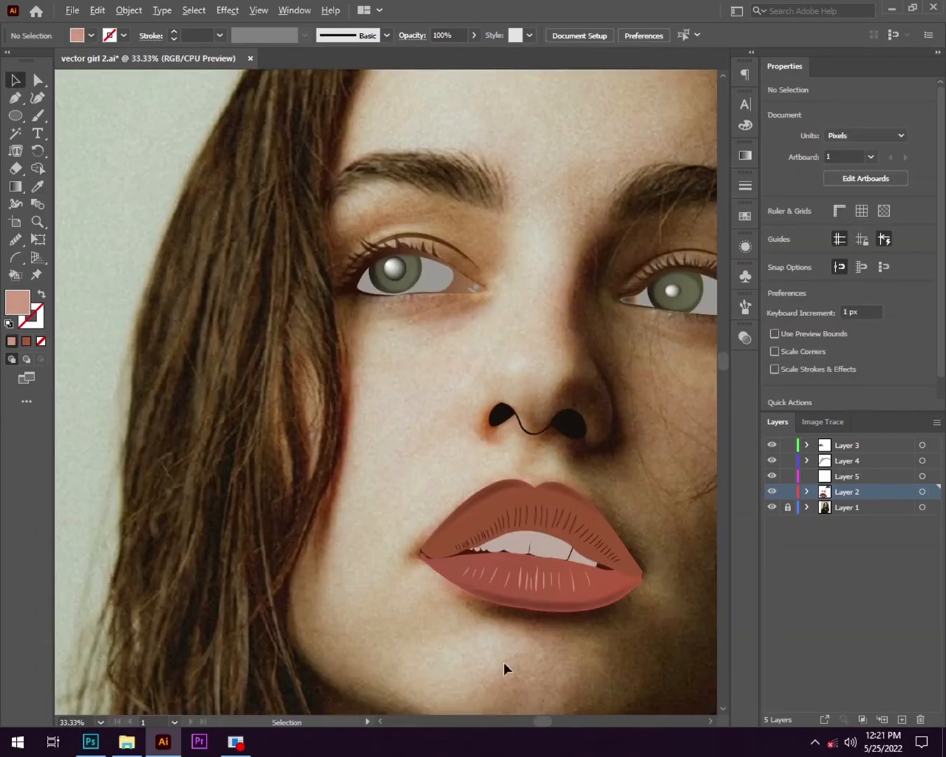
- Show Layer 2 in outline display and select the upper lip's crease lines from the lit corner across the middle
scroll(647, 628, up, 2)
ctrl+click(772, 492)
scroll(254, 461, up, 4)
drag(310, 515, 426, 462)
drag(434, 408, 608, 410)
drag(607, 304, 708, 330)
drag(687, 429, 179, 541)
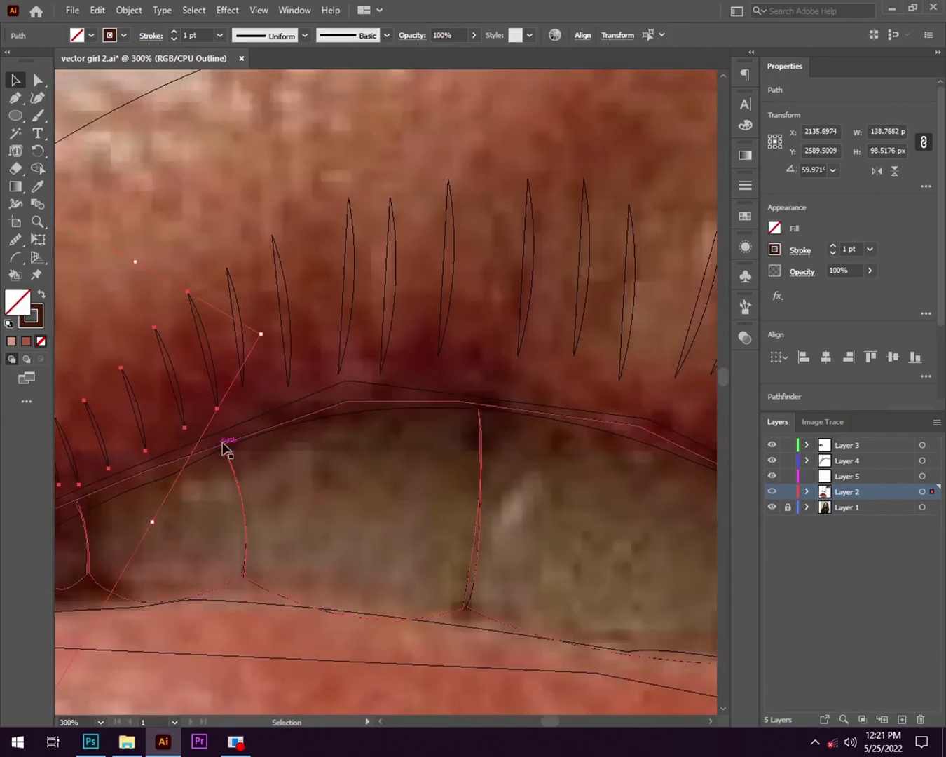
drag(214, 303, 631, 305)
- Add the shadowed side's upper lip creases to the selection and give them all a sampled dark brown fill without stroke
scroll(589, 305, down, 2)
drag(670, 413, 369, 482)
drag(371, 431, 539, 519)
drag(567, 528, 577, 575)
scroll(376, 489, up, 1)
drag(376, 489, 700, 524)
scroll(478, 363, up, 1)
drag(479, 363, 373, 348)
key(i)
click(373, 356)
- Return Layer 2 to preview display and apply the Feather effect to the upper lip creases
scroll(582, 444, down, 2)
ctrl+click(772, 493)
click(226, 12)
mouse_move(252, 178)
click(445, 191)
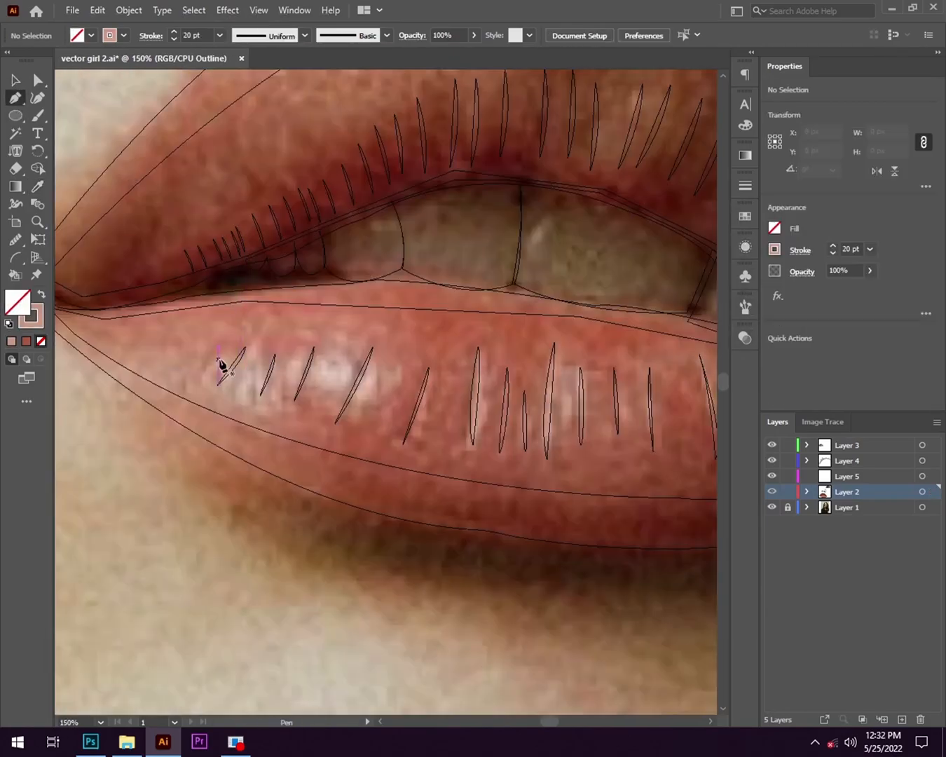
- Select the remaining lip creases, including the pale ones on the lower lip, and soften them with the Feather effect
click(218, 359)
drag(267, 359, 306, 435)
drag(242, 387, 242, 387)
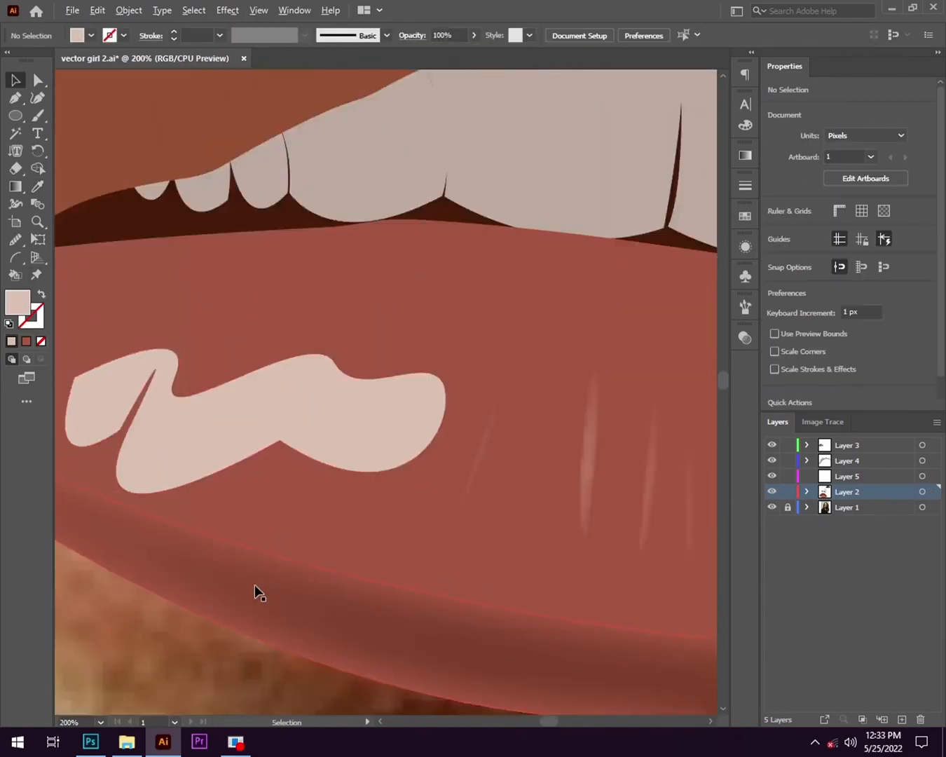
key(ctrl+minus)
click(334, 464)
click(227, 10)
mouse_move(270, 182)
click(431, 195)
key(Return)
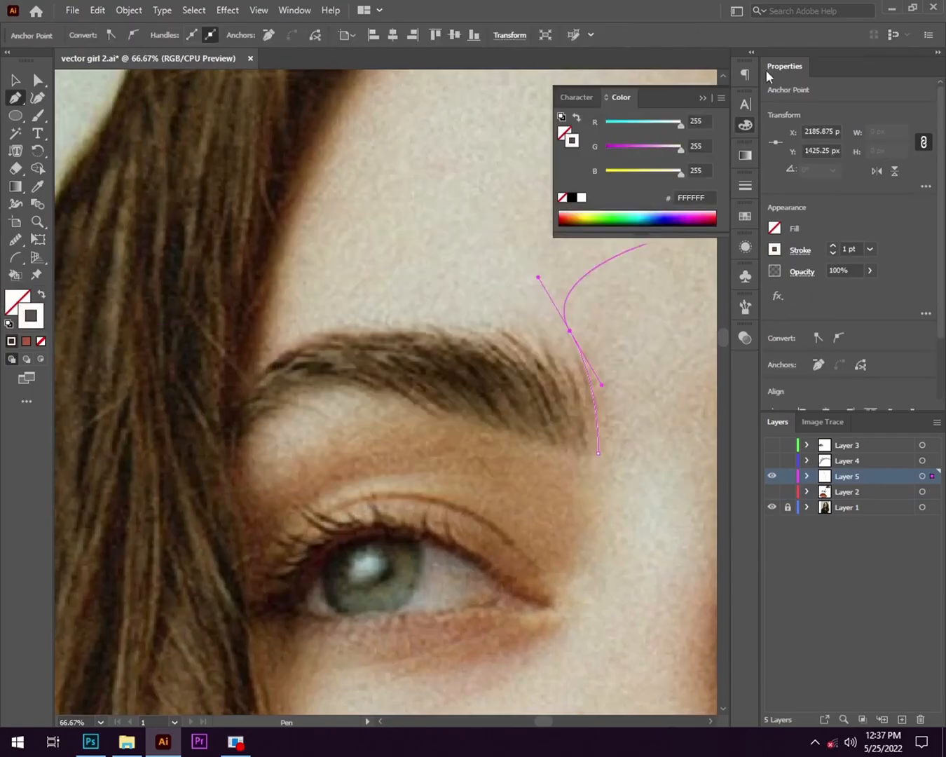
- Trace the first hair strands at the eyebrow's inner end on Layer 5 with a 1 pt black stroke and no fill
click(746, 125)
click(9, 323)
scroll(602, 407, up, 3)
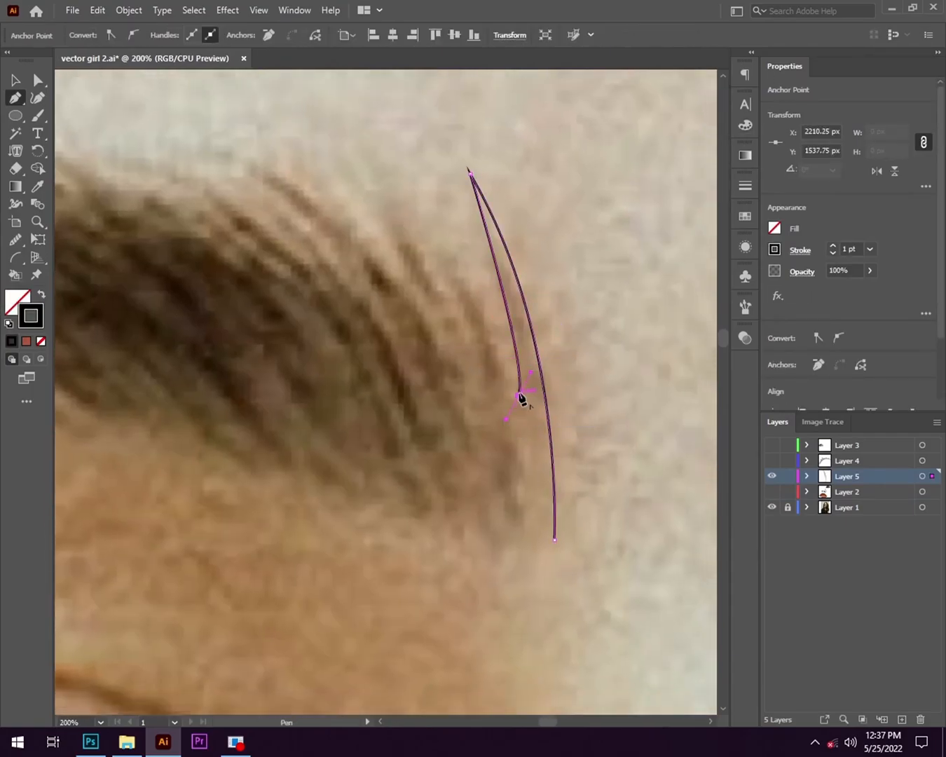
scroll(440, 232, down, 1)
drag(394, 155, 527, 310)
click(556, 345)
drag(592, 446, 596, 460)
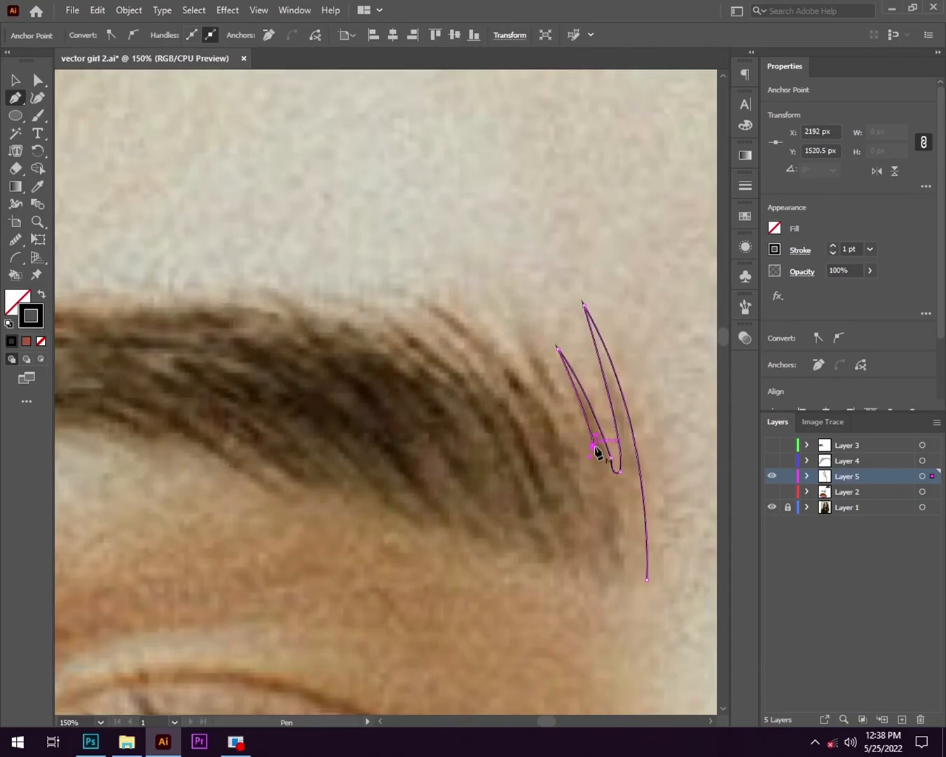
- Continue the eyebrow path with pointed, overlapping hair strands along its upper edge, away from the inner end
scroll(596, 447, up, 1)
scroll(488, 223, down, 1)
drag(462, 233, 436, 223)
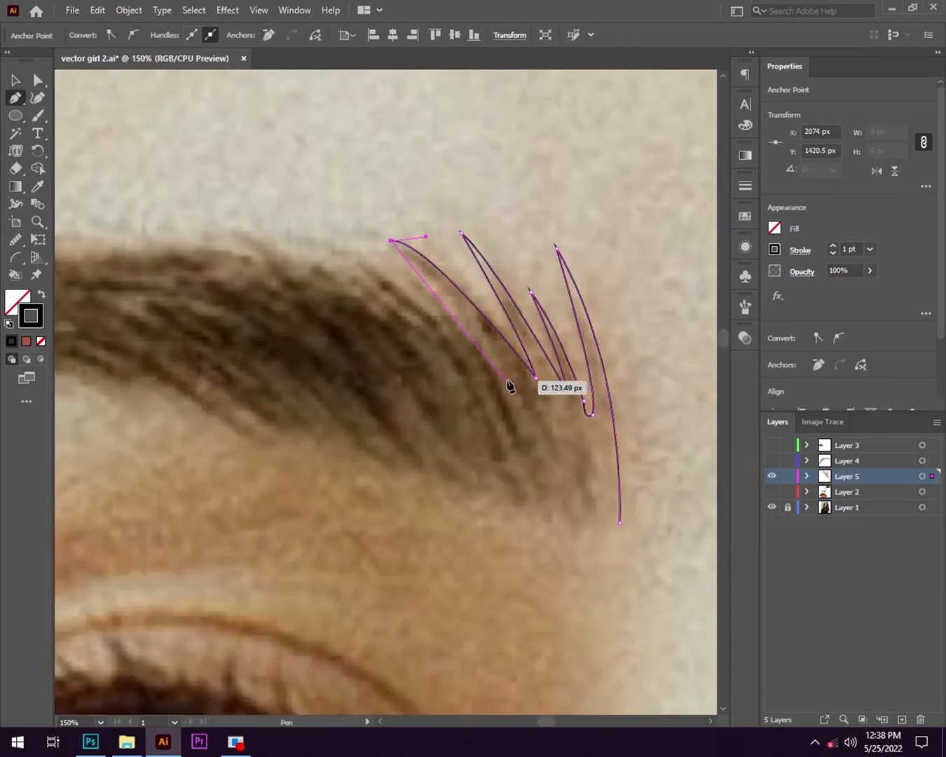
click(455, 334)
drag(371, 263, 298, 249)
click(431, 329)
click(389, 316)
click(340, 295)
scroll(304, 257, up, 1)
scroll(300, 251, down, 1)
click(307, 274)
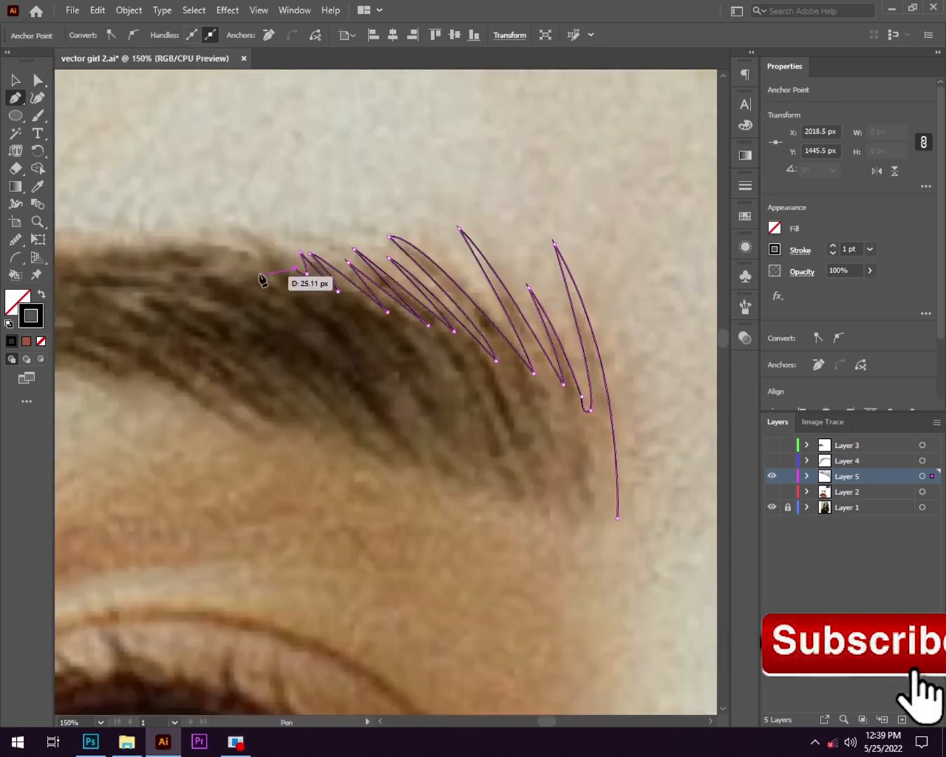
- Add a longer curved hair strand to the eyebrow path about midway along the upper edge
click(295, 268)
drag(230, 229, 184, 224)
scroll(196, 237, up, 2)
click(264, 221)
scroll(462, 280, down, 3)
click(441, 294)
- Add fine, nearly horizontal hair strands to the path where the eyebrow's upper edge flattens toward the arch
drag(389, 271, 306, 271)
click(406, 273)
click(472, 309)
click(342, 272)
click(464, 311)
scroll(352, 292, down, 2)
scroll(345, 292, up, 5)
drag(400, 264, 290, 283)
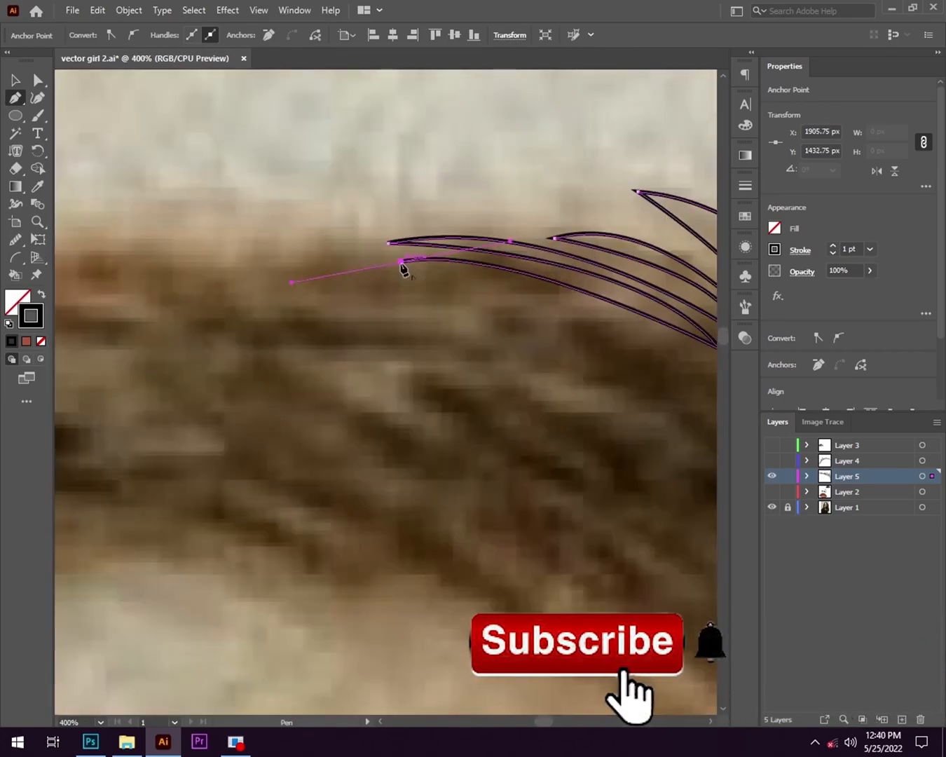
click(400, 265)
- Run the eyebrow path smoothly over the arch down to the outer tail and turn it around the tip
scroll(357, 248, down, 2)
drag(336, 250, 313, 251)
scroll(420, 284, down, 2)
scroll(365, 289, down, 2)
scroll(289, 358, up, 2)
click(291, 358)
drag(289, 358, 355, 325)
click(314, 356)
- Trace the eyebrow's lower edge back from the tail and close the path at the inner end
drag(378, 346, 292, 395)
scroll(469, 298, down, 4)
scroll(538, 405, up, 3)
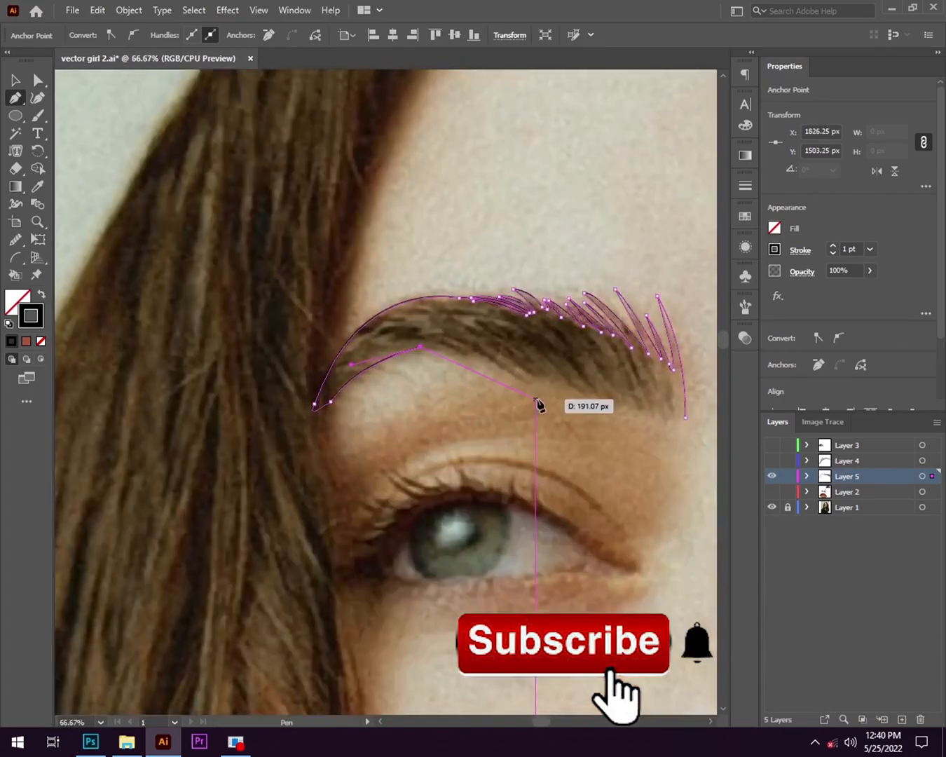
click(521, 371)
scroll(518, 354, down, 2)
click(583, 363)
- Refine anchor points on the closed eyebrow outline with the Direct Selection tool
scroll(582, 364, up, 3)
key(a)
drag(358, 265, 364, 267)
drag(364, 277, 366, 304)
click(361, 324)
scroll(358, 325, down, 2)
scroll(358, 325, up, 2)
- Fill the eyebrow shape with a brown sampled from the photo, remove its stroke, and show Layer 5 in outline display
key(i)
click(17, 83)
click(324, 278)
key(shift+x)
key(i)
click(317, 271)
key(v)
scroll(534, 374, down, 1)
click(690, 458)
ctrl+click(772, 477)
click(37, 115)
click(746, 306)
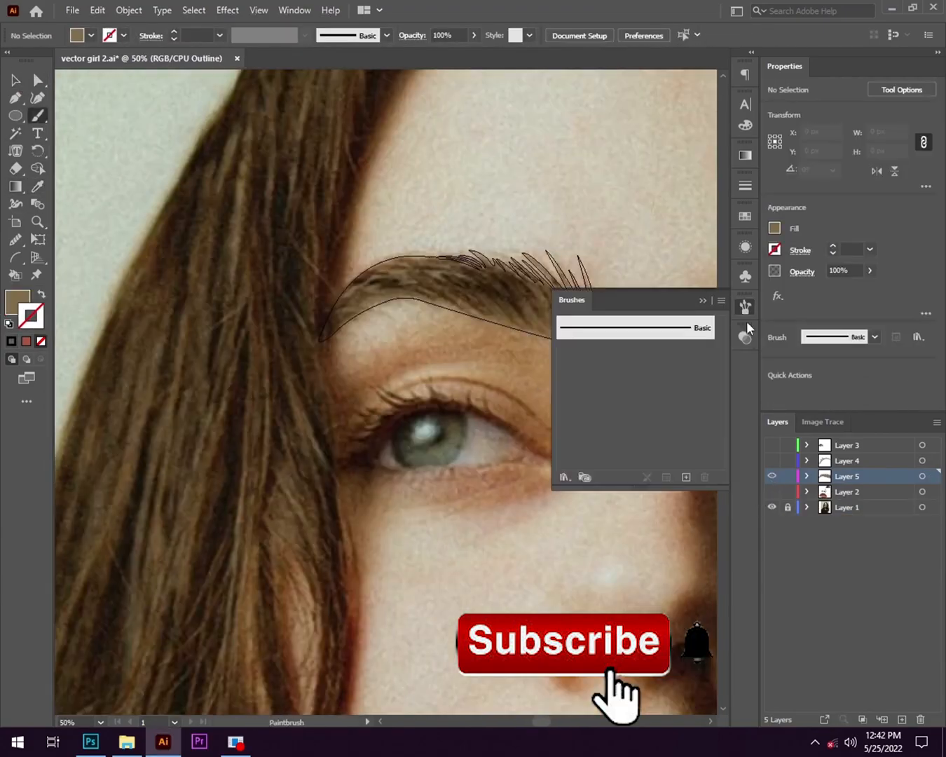
scroll(670, 467, down, 4)
- Draw a thin curved hair strand with the Pen tool inside the eyebrow's inner end on Layer 5
scroll(687, 435, up, 5)
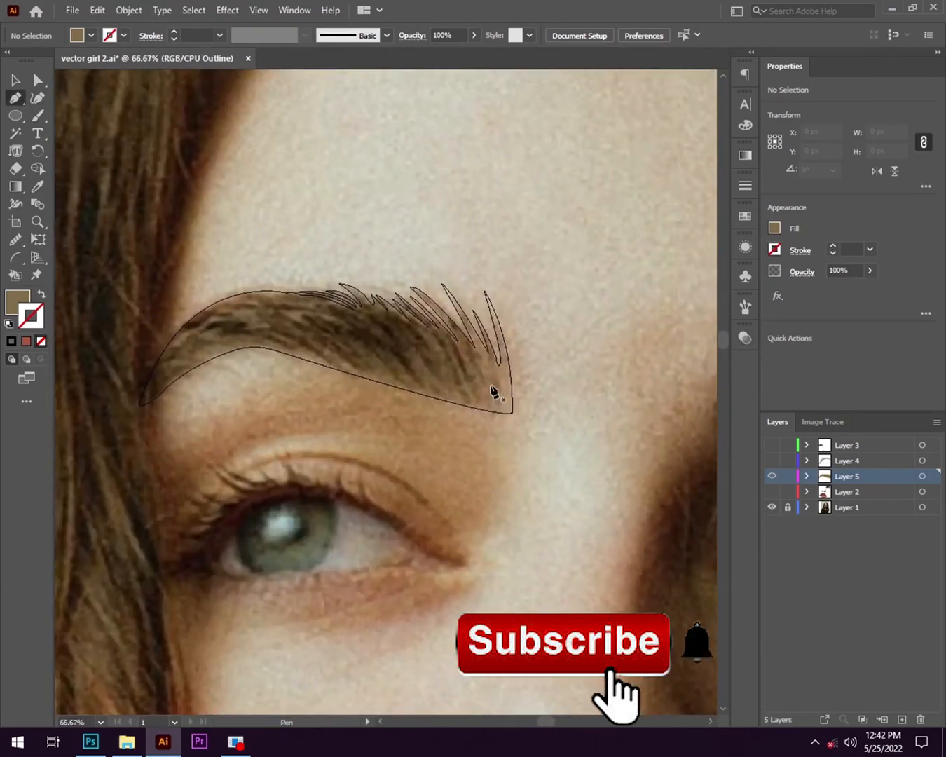
scroll(447, 398, up, 2)
scroll(344, 385, right, 5)
click(579, 478)
drag(531, 348, 497, 288)
click(530, 348)
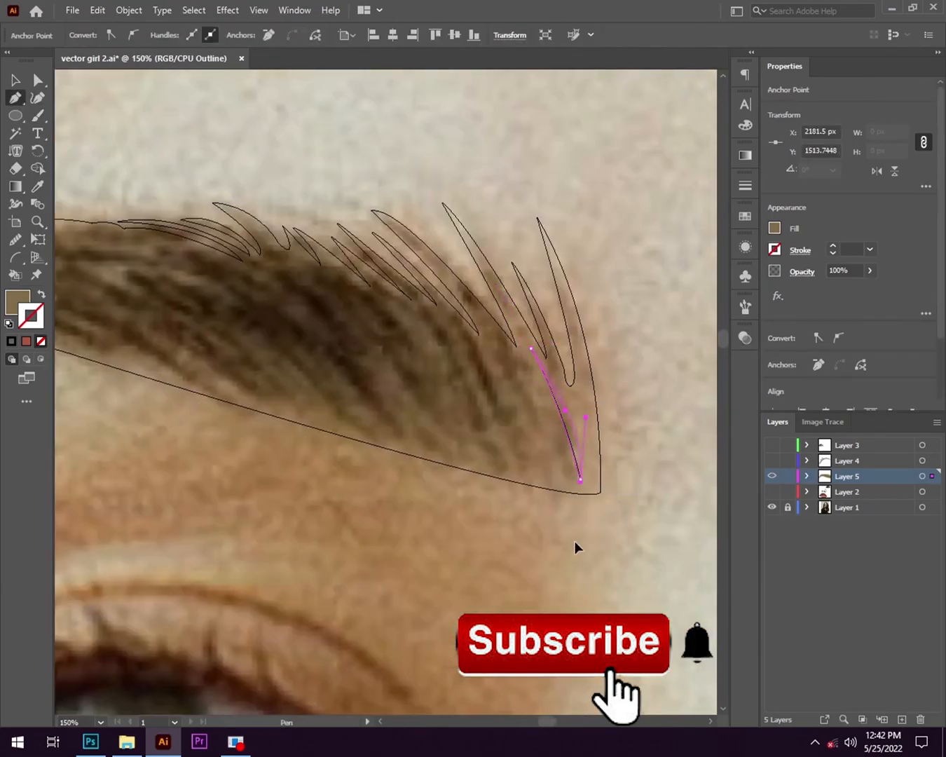
- Draw a second thin curved hair strand with the Pen tool beside the first one at the eyebrow's inner end
click(526, 348)
drag(585, 465, 585, 507)
click(586, 466)
drag(526, 348, 460, 344)
- Try to draw two longer, wider hair strands farther along the eyebrow with the Pen tool
click(475, 315)
drag(566, 466, 628, 601)
click(566, 465)
drag(475, 316, 423, 239)
click(451, 309)
drag(542, 469, 581, 554)
click(543, 468)
drag(451, 309, 404, 253)
key(ctrl+z)
click(524, 476)
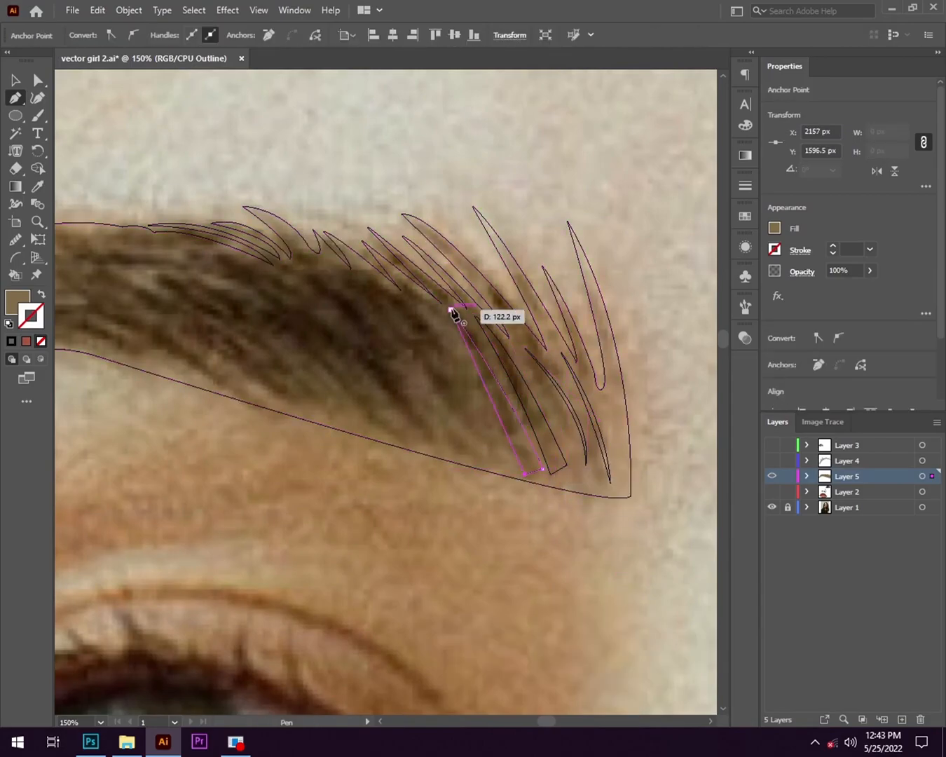
scroll(554, 453, left, 2)
key(ctrl+z)
key(ctrl+z)
key(ctrl+z)
- Try to draw two pointed, straighter hair strands beside the inner-end strands with the Pen tool
click(528, 325)
click(603, 478)
click(499, 314)
click(576, 469)
drag(500, 314, 471, 317)
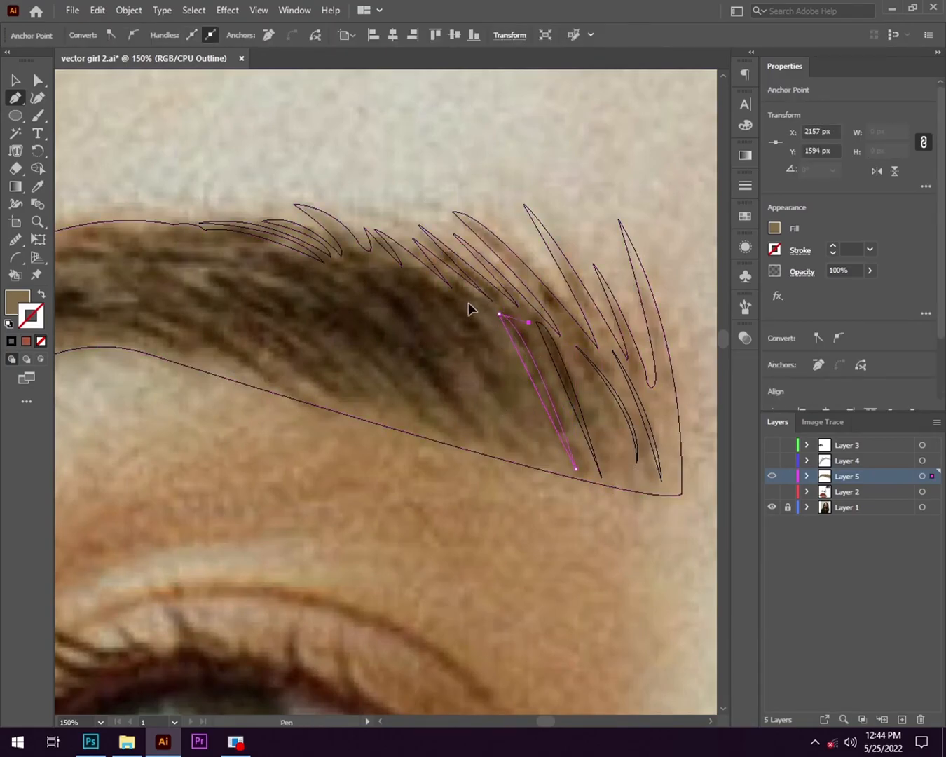
key(ctrl+z)
key(ctrl+z)
key(ctrl+z)
- Draw a long curved strand, pointed at both ends, beside the two existing strands near the eyebrow's inner end
click(526, 318)
mouse_move(607, 463)
mouse_down()
mouse_move(663, 596)
mouse_move(619, 549)
mouse_up()
click(607, 463)
drag(526, 318, 438, 259)
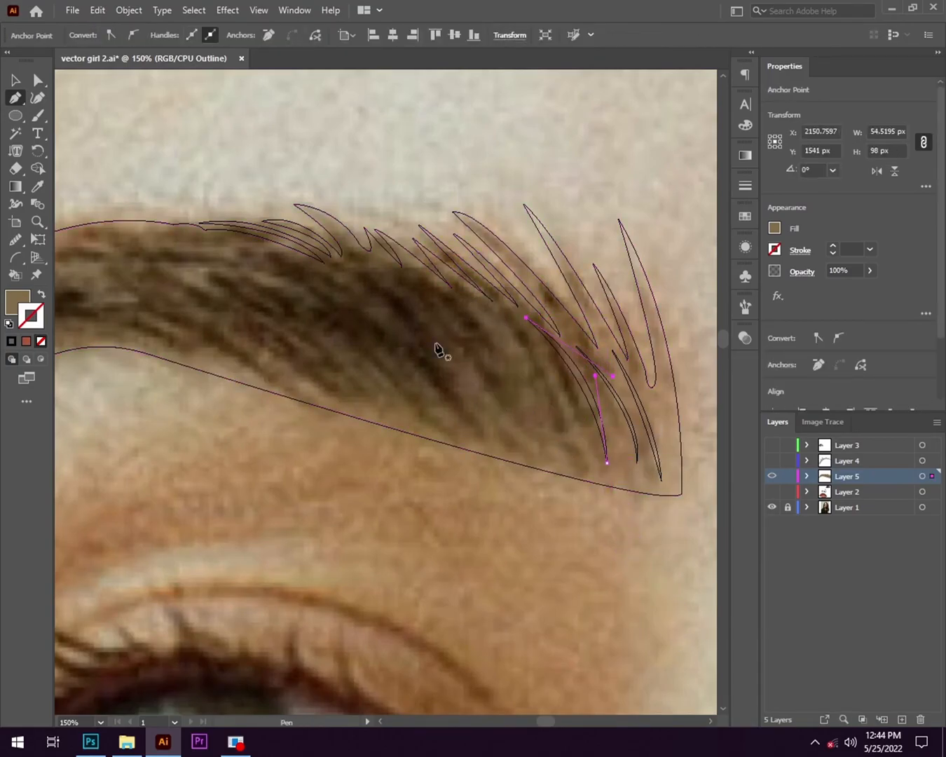
- Duplicate the curved strand several times towards the middle of the eyebrow, adjusting the copies to follow the hair direction
drag(567, 407, 474, 357)
drag(472, 360, 422, 358)
drag(455, 451, 454, 437)
drag(412, 341, 384, 346)
drag(427, 440, 424, 427)
drag(369, 350, 359, 350)
drag(400, 431, 398, 420)
- Continue duplicating and rotating strands from the middle of the eyebrow towards its arch
drag(360, 339, 334, 334)
drag(380, 424, 387, 420)
drag(258, 272, 200, 241)
drag(288, 296, 250, 297)
drag(345, 420, 358, 405)
scroll(297, 374, down, 1)
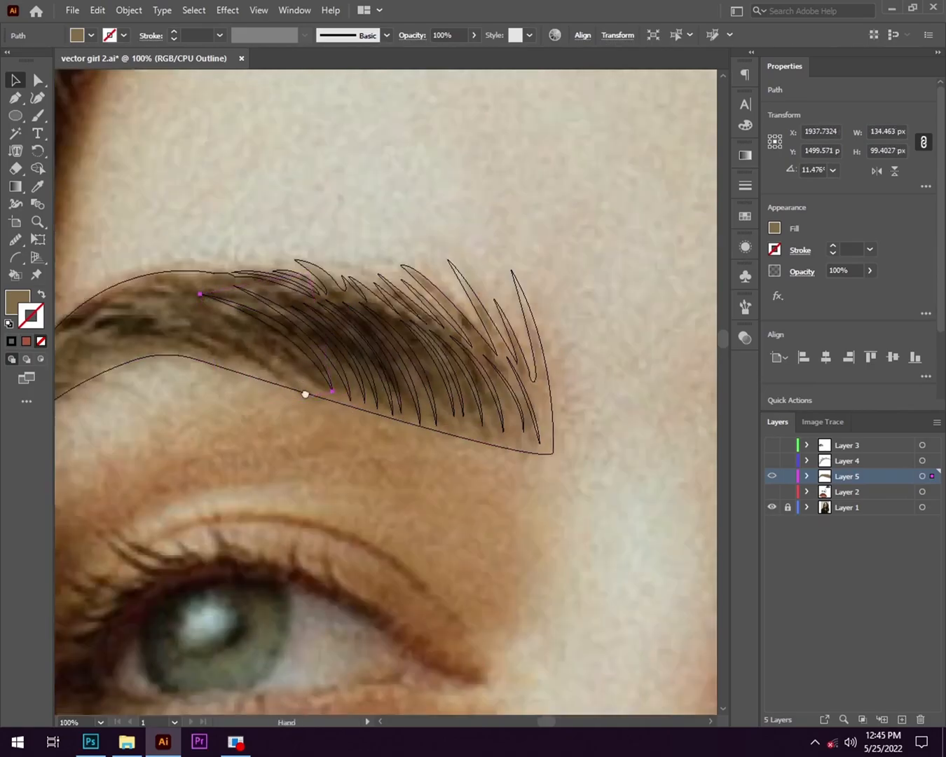
drag(302, 378, 454, 455)
drag(439, 415, 404, 407)
drag(396, 455, 390, 449)
- Duplicate more strands over the eyebrow's arch, rotating and reshaping them to match the photo's hairs
scroll(307, 486, up, 2)
drag(473, 411, 427, 402)
drag(354, 311, 337, 327)
drag(423, 414, 429, 400)
drag(419, 395, 399, 388)
drag(315, 324, 266, 326)
drag(190, 447, 203, 451)
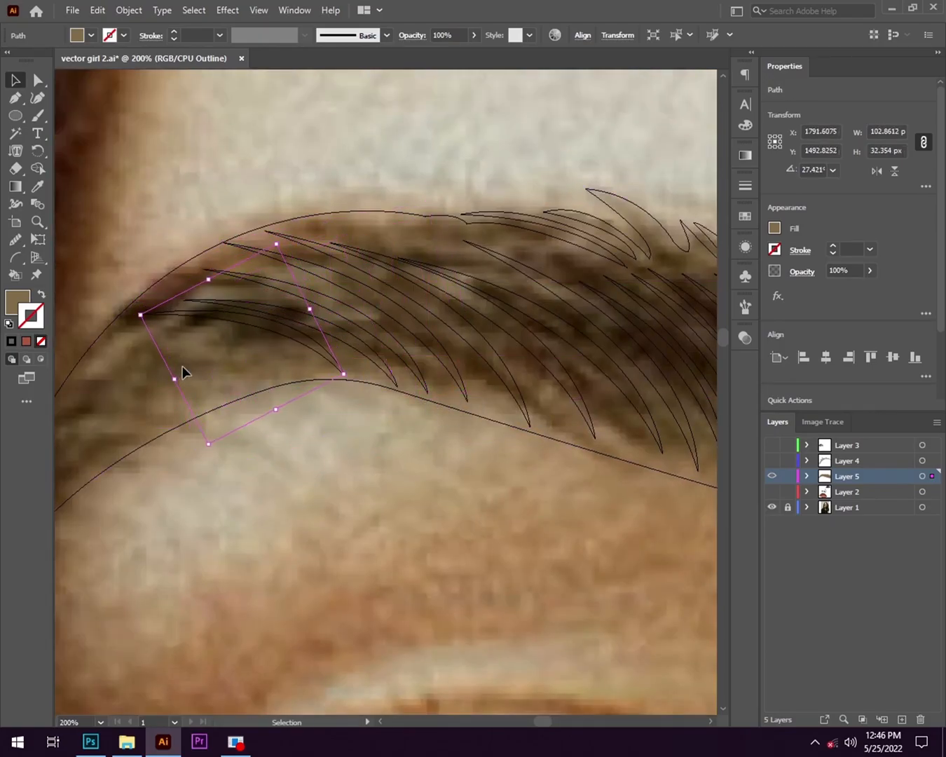
- Place flatter, rotated strand copies along the eyebrow's tail to its narrow end
drag(319, 387, 318, 372)
drag(240, 342, 373, 301)
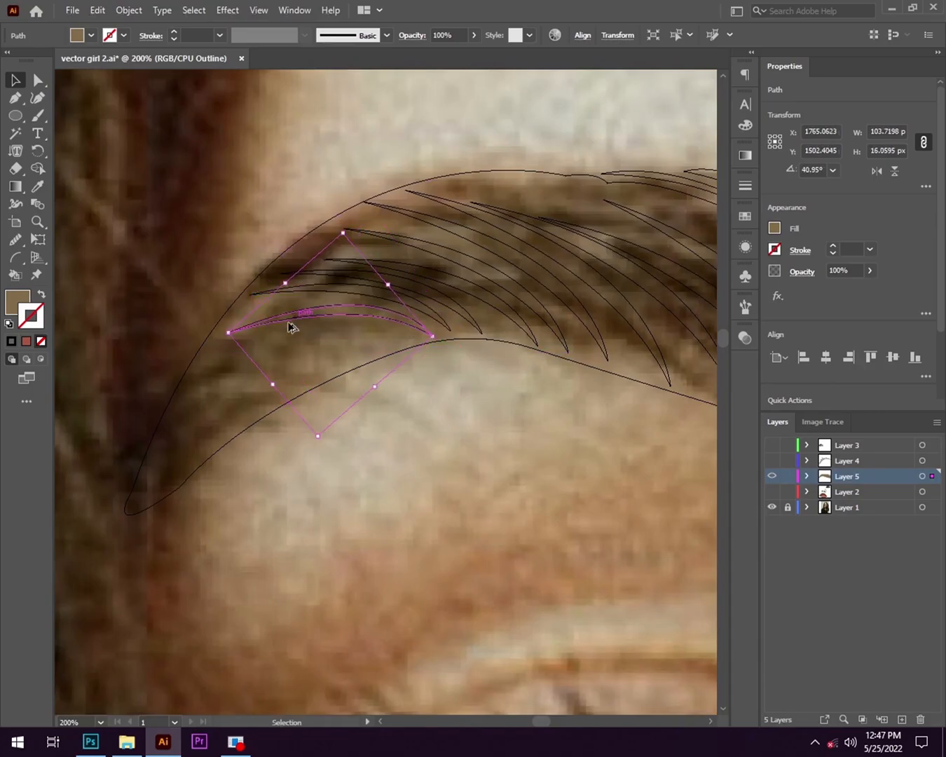
drag(371, 379, 366, 347)
drag(267, 356, 255, 379)
drag(269, 377, 267, 385)
click(215, 438)
- Select all the hair strands, fill them with a dark brown sampled from the photo's hair, and switch to colour preview
scroll(255, 415, down, 4)
scroll(455, 438, up, 3)
scroll(564, 354, down, 2)
click(444, 342)
scroll(444, 343, up, 2)
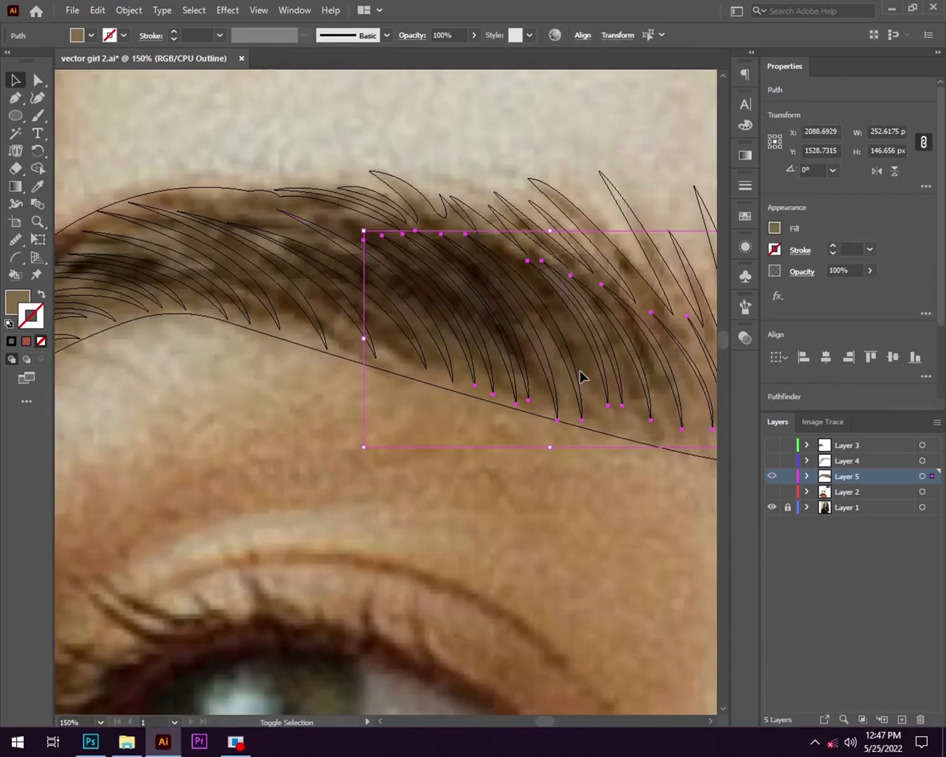
scroll(188, 370, left, 5)
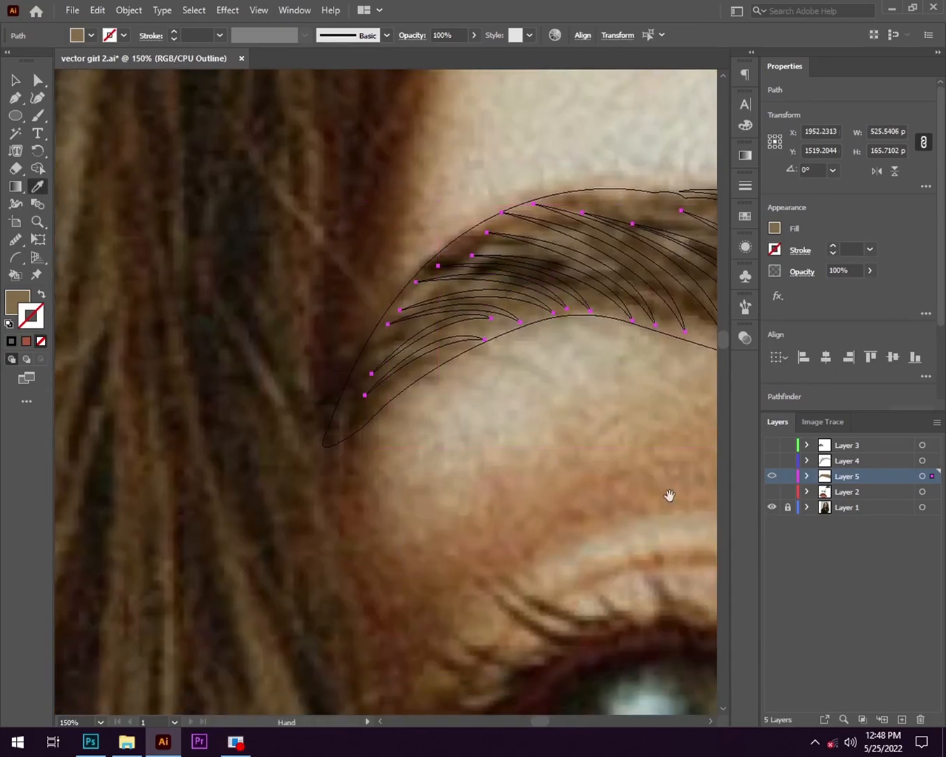
click(194, 279)
scroll(239, 349, down, 2)
key(ctrl+y)
- Delete one dark strand in the middle of the eyebrow
key(v)
scroll(520, 449, up, 4)
click(497, 379)
key(Delete)
- Fill the gap in the middle of the eyebrow with thinner copies of a neighbouring strand
click(527, 368)
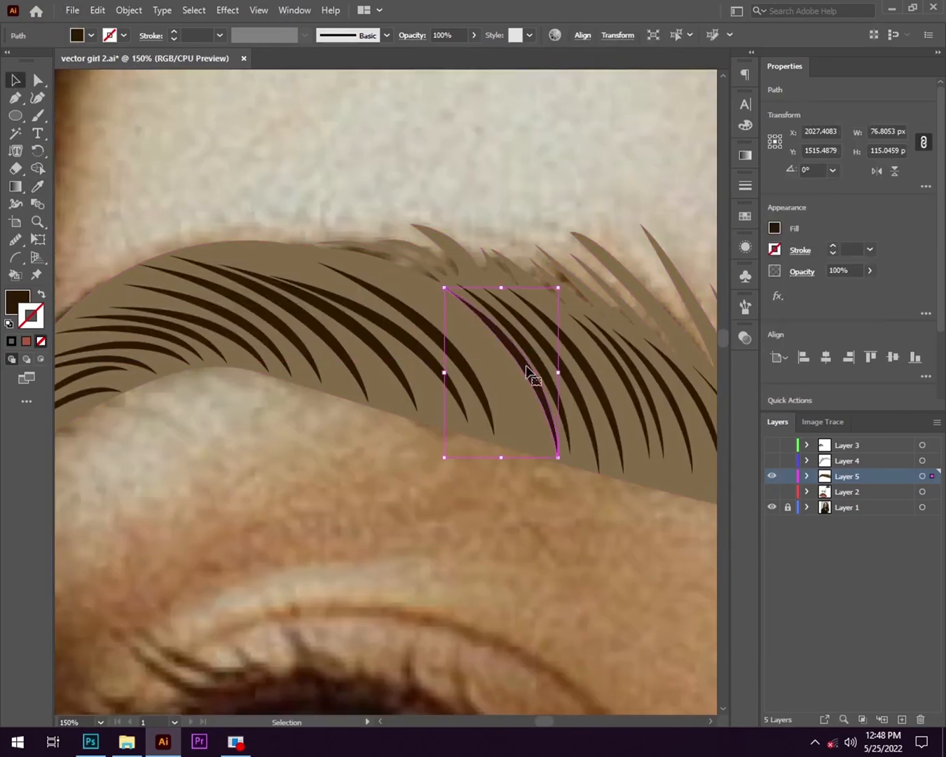
scroll(527, 367, down, 2)
drag(511, 385, 451, 379)
scroll(509, 521, down, 2)
scroll(514, 496, up, 3)
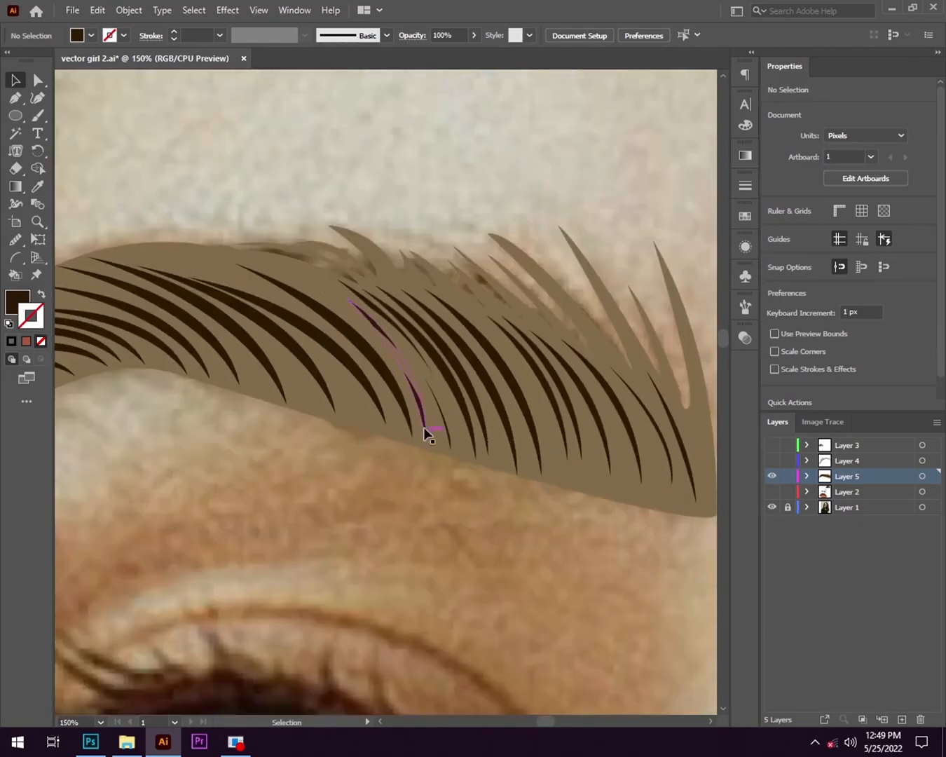
scroll(610, 478, down, 3)
scroll(676, 481, up, 3)
- Add short, thin strand copies between the long strands along the lower edge near the eyebrow's inner end
drag(495, 431, 444, 453)
scroll(443, 453, up, 2)
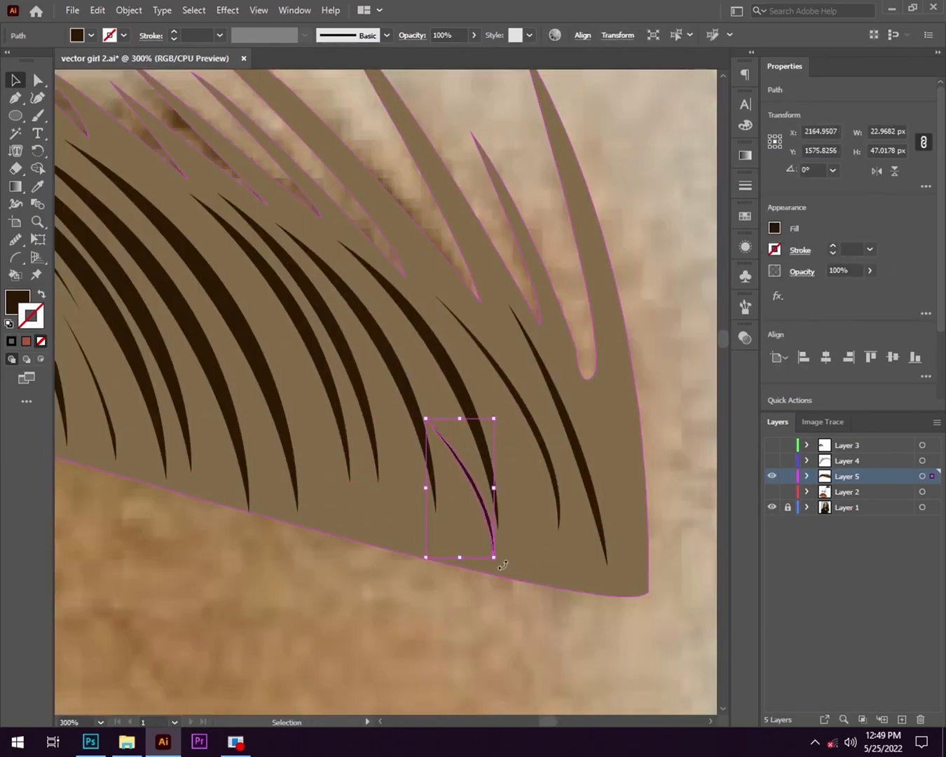
drag(448, 501, 358, 475)
drag(279, 450, 457, 459)
alt+drag(536, 483, 433, 338)
drag(426, 394, 440, 393)
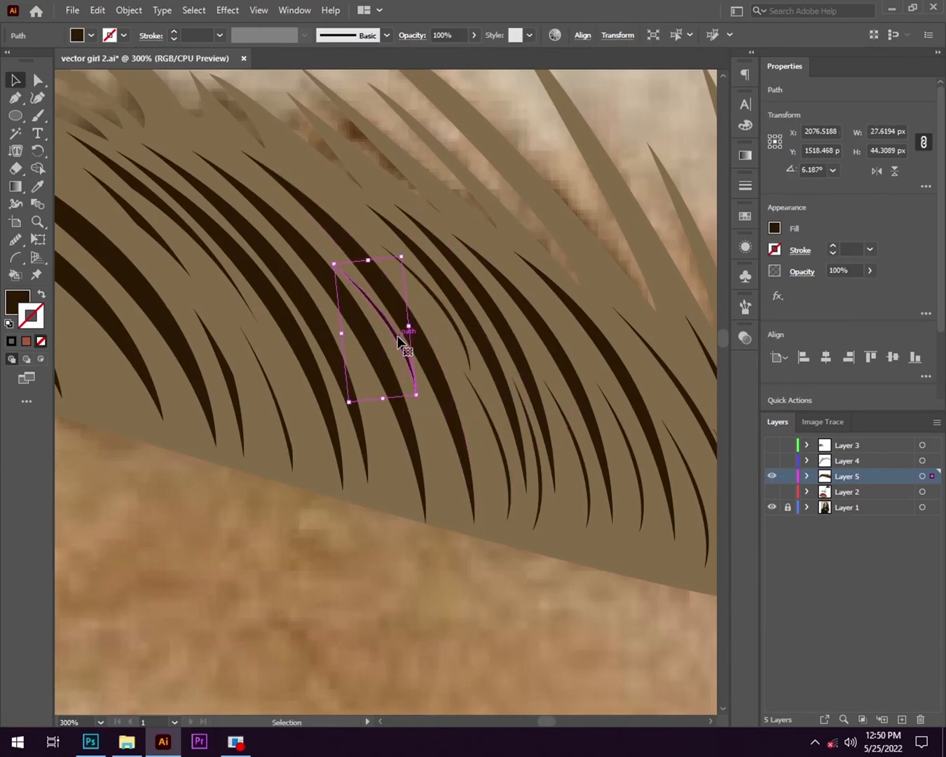
- Place and rotate a small strand copy between the thick strands in the middle of the eyebrow
drag(462, 493, 450, 502)
drag(446, 456, 446, 463)
scroll(243, 590, down, 1)
drag(243, 589, 401, 519)
- Scatter small rotated strand copies between the long strands over the arch and tail, and deselect them
alt+drag(427, 364, 398, 359)
drag(397, 378, 487, 340)
alt+drag(486, 325, 388, 325)
drag(387, 344, 578, 325)
alt+drag(596, 332, 522, 318)
alt+drag(522, 317, 452, 287)
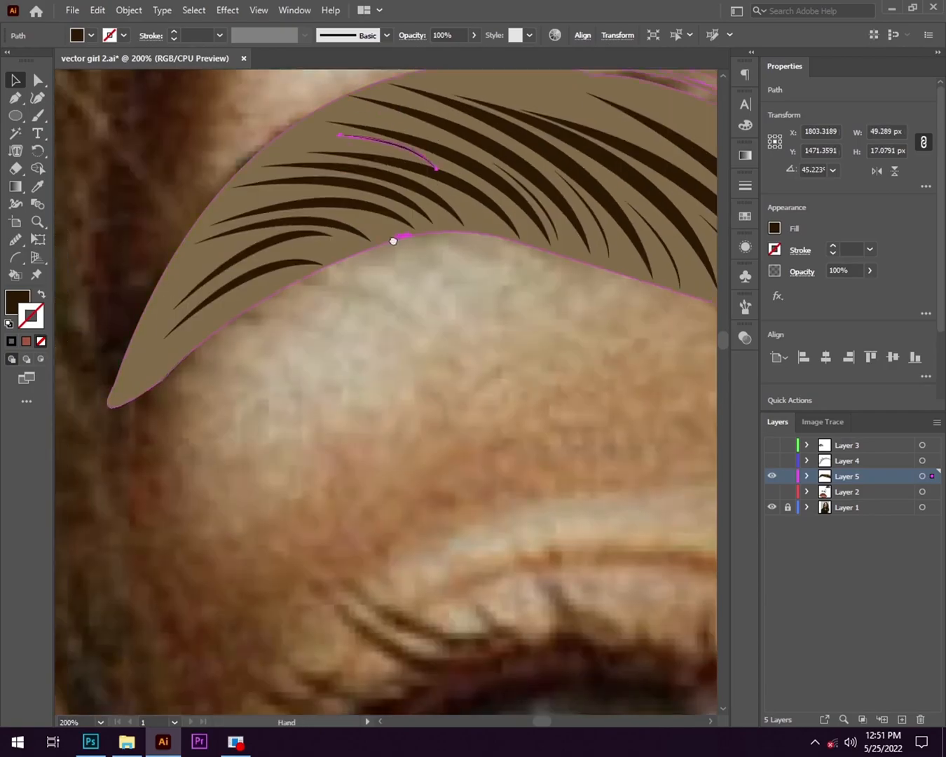
click(238, 392)
- Check the whole portrait with Layer 1 hidden and Layers 2, 4 and 3 shown, and restore the previous layer visibility
scroll(238, 386, down, 4)
scroll(430, 422, down, 4)
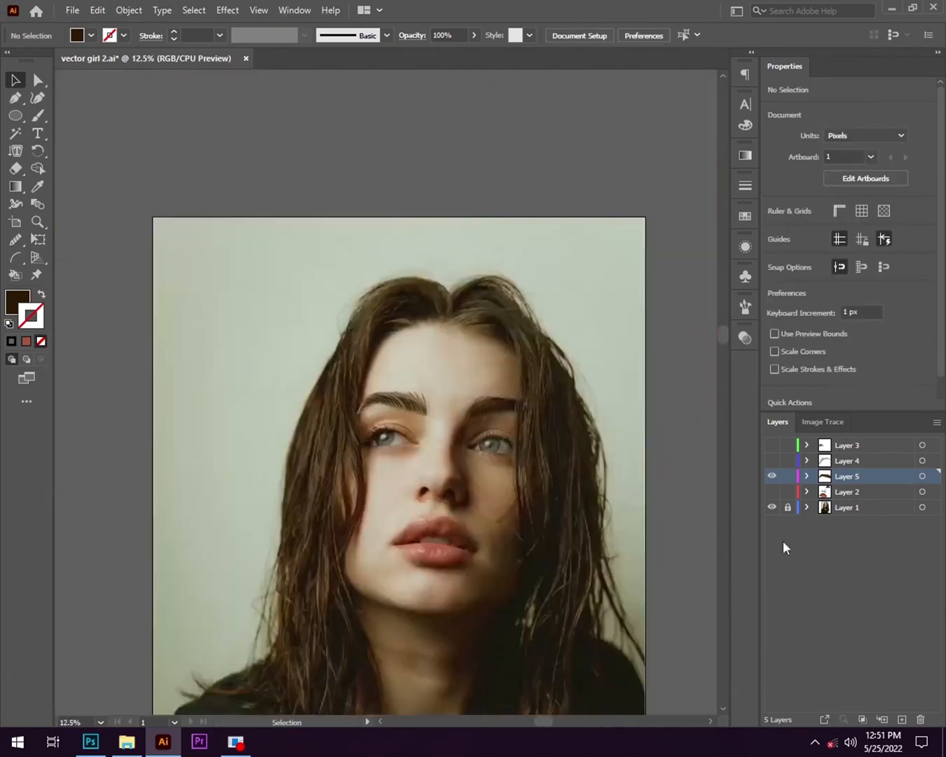
click(772, 508)
click(772, 493)
click(772, 461)
click(772, 445)
scroll(425, 456, up, 2)
click(772, 508)
click(771, 493)
click(771, 461)
click(773, 445)
- Copy a dark strand into the innermost upper hair spike of the eyebrow and rotate it to fit
scroll(379, 232, up, 4)
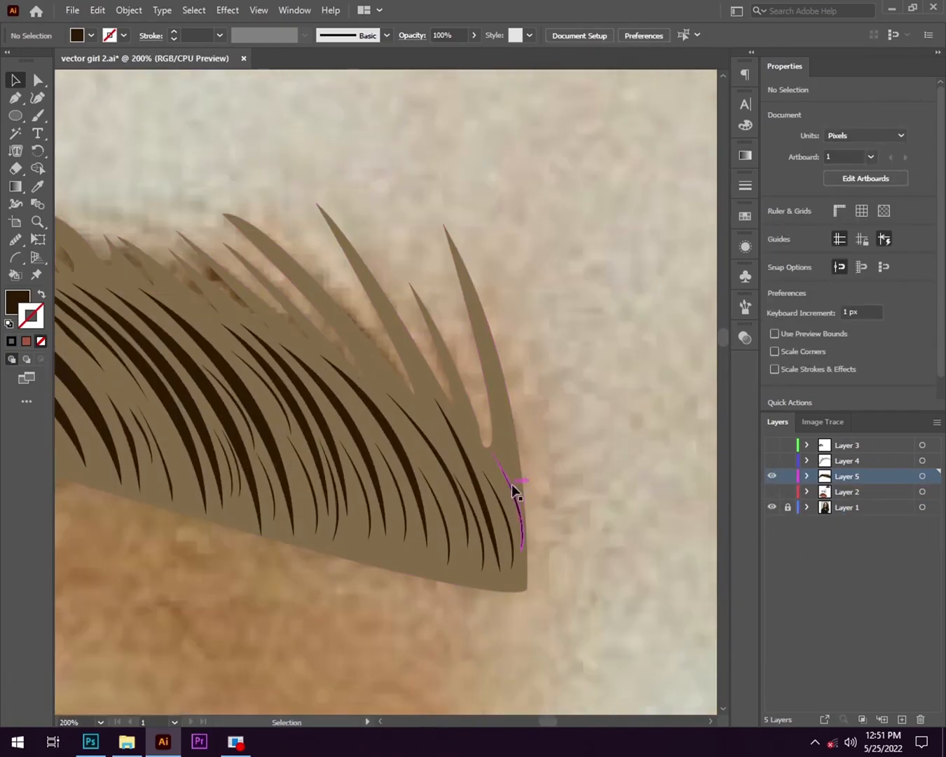
drag(499, 484, 510, 343)
drag(532, 432, 519, 443)
scroll(537, 405, up, 4)
scroll(399, 300, down, 3)
- Place a dark strand in the shorter upper spike next to the innermost one, adjusting its size and angle
drag(446, 125, 438, 120)
click(484, 161)
drag(384, 276, 533, 261)
drag(533, 261, 484, 320)
drag(535, 162, 521, 158)
drag(516, 422, 524, 416)
click(617, 393)
- Copy a thick dark strand from the eyebrow body up to the long hair spikes and rotate it
scroll(426, 527, down, 2)
drag(455, 393, 405, 344)
scroll(422, 357, up, 2)
drag(387, 338, 307, 354)
drag(321, 209, 295, 204)
click(328, 326)
drag(327, 328, 544, 248)
drag(516, 265, 482, 289)
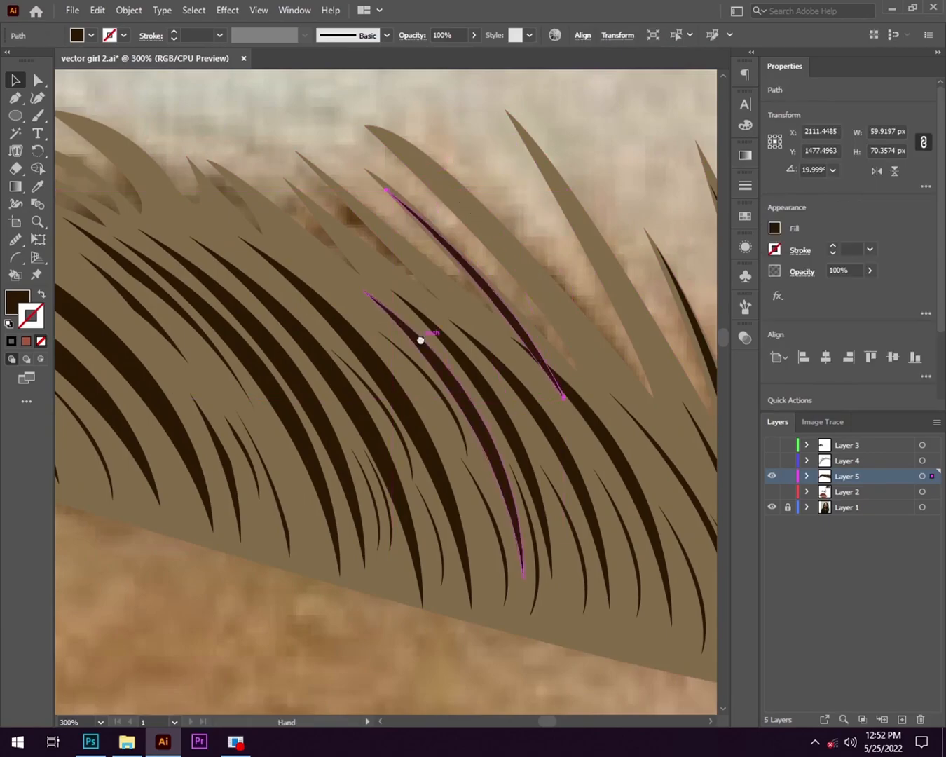
- Fit dark strand copies inside the long upper hair spikes, adjusting their position and angle
drag(425, 340, 456, 325)
drag(504, 416, 515, 372)
drag(626, 222, 439, 225)
drag(439, 96, 463, 101)
drag(455, 262, 457, 276)
click(398, 214)
- Place shorter dark strand copies in the next narrow upper spikes towards the middle of the eyebrow
scroll(393, 219, down, 1)
drag(371, 232, 556, 200)
click(279, 340)
scroll(279, 340, up, 2)
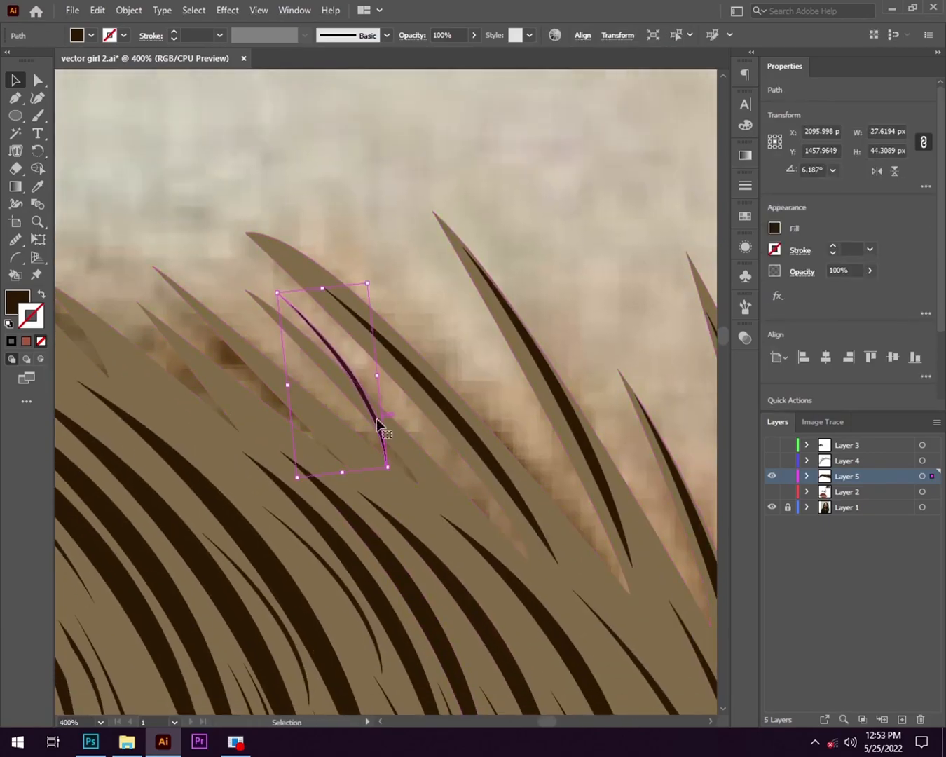
click(493, 350)
drag(494, 349, 536, 305)
drag(426, 377, 343, 364)
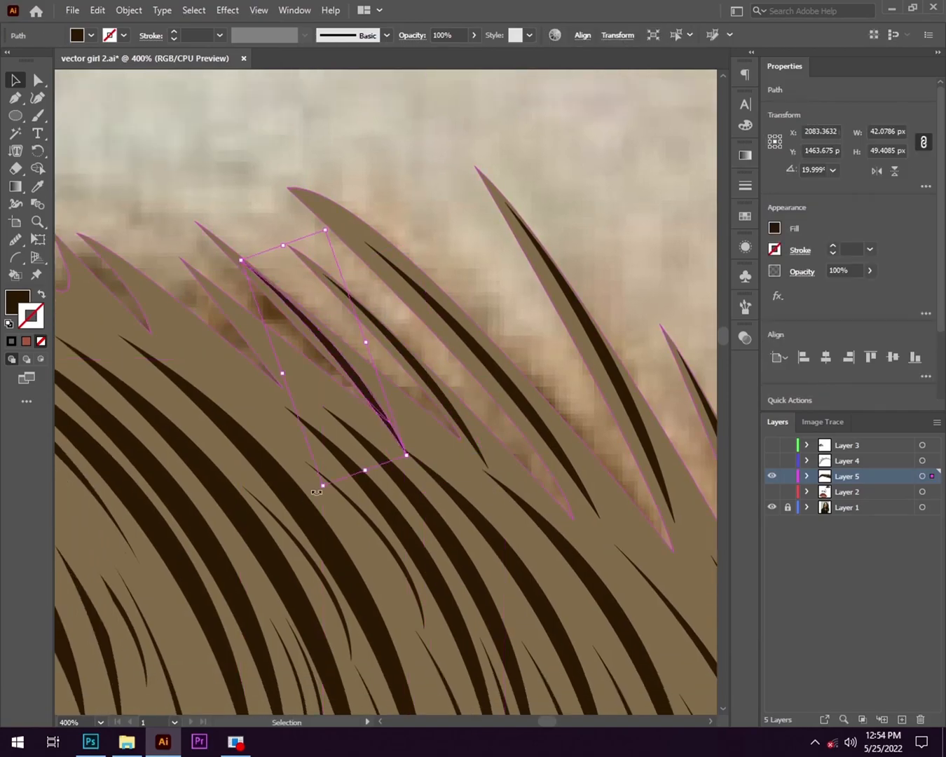
- Copy a thin dark strand from the eyebrow body into the short upper spikes, adjusting its angle
click(252, 150)
drag(204, 456, 312, 386)
drag(424, 590, 397, 263)
drag(415, 359, 436, 349)
click(281, 207)
drag(401, 301, 344, 310)
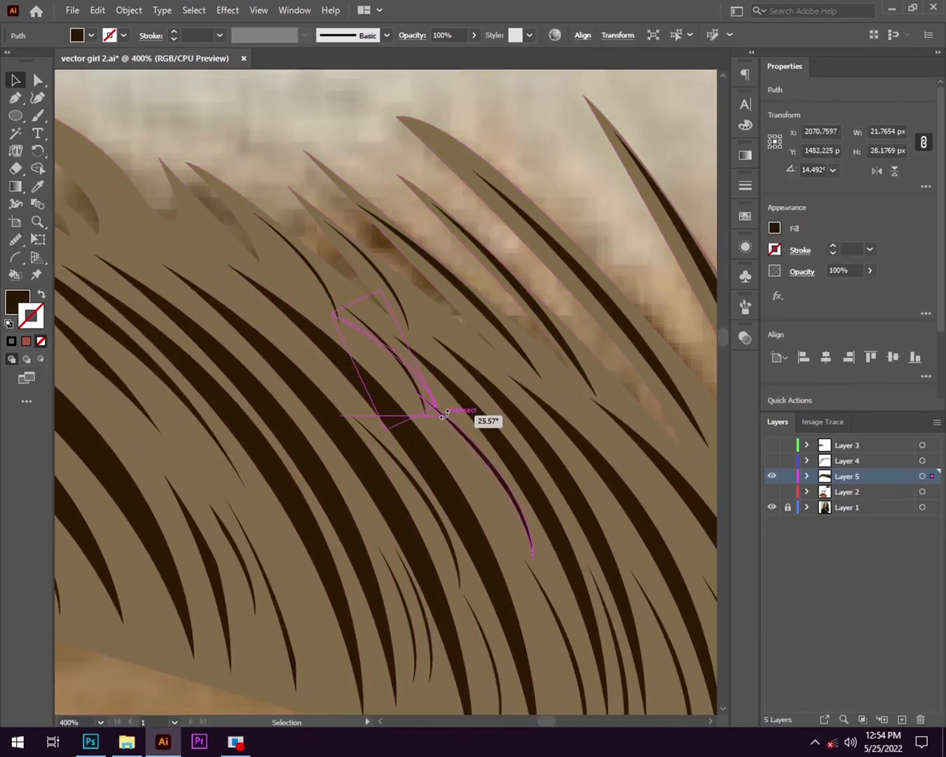
- Place rotated thin strand copies at the base of the short upper spikes, moving towards the eyebrow's middle
click(537, 428)
scroll(510, 340, up, 3)
drag(502, 334, 556, 328)
click(382, 423)
drag(666, 372, 491, 371)
drag(197, 349, 224, 328)
click(304, 203)
drag(304, 202, 405, 204)
drag(431, 297, 283, 188)
- Fit dark strand copies inside the broad curved spike and beside it, adjusting their size and angle
scroll(283, 188, up, 2)
click(400, 380)
drag(337, 279, 297, 254)
drag(383, 320, 387, 312)
click(401, 359)
scroll(401, 376, down, 2)
scroll(451, 412, up, 2)
drag(272, 227, 467, 373)
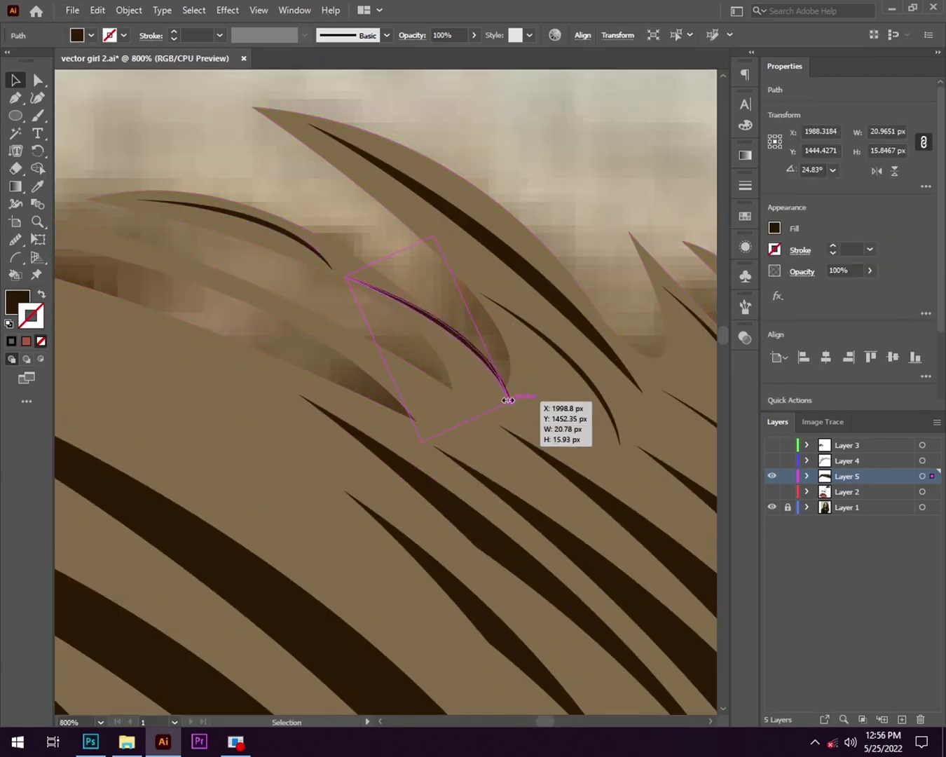
- Copy the small curved strand into the low, flat spikes along the middle of the eyebrow's upper edge
click(483, 322)
scroll(543, 375, down, 6)
scroll(537, 399, up, 4)
drag(495, 242, 375, 218)
mouse_move(425, 262)
mouse_down()
mouse_move(406, 248)
mouse_move(419, 240)
mouse_up()
scroll(413, 242, up, 1)
drag(545, 263, 380, 226)
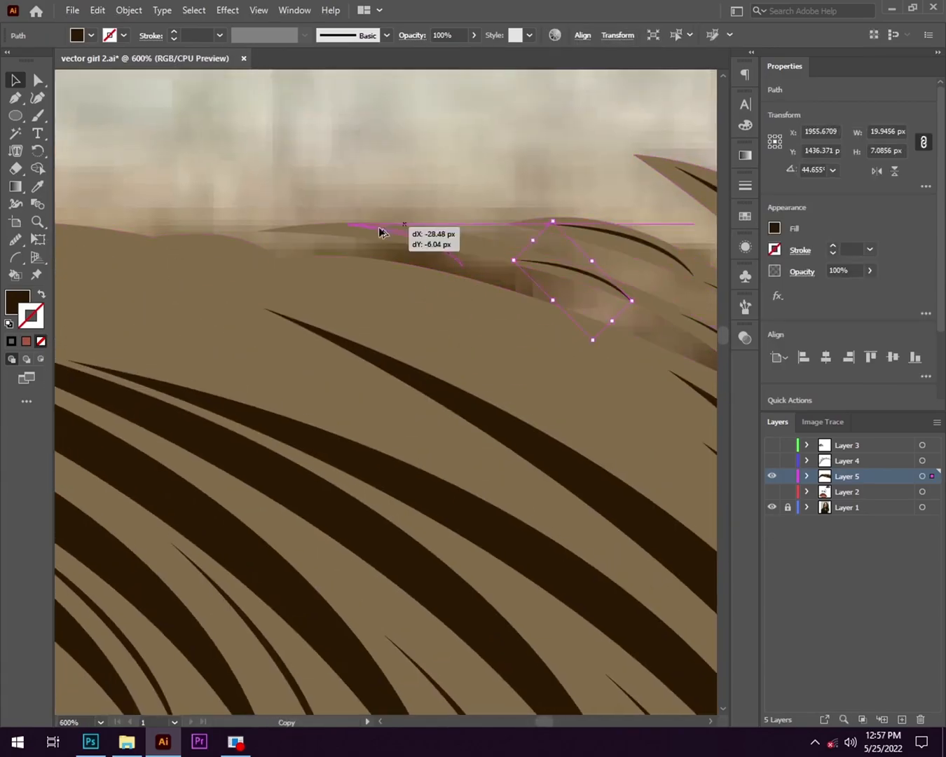
- Place a dark strand in the open area of the eyebrow body just below the low upper spikes
click(458, 264)
scroll(459, 257, down, 3)
scroll(461, 250, up, 3)
scroll(449, 226, down, 3)
scroll(518, 247, up, 2)
drag(625, 175, 511, 289)
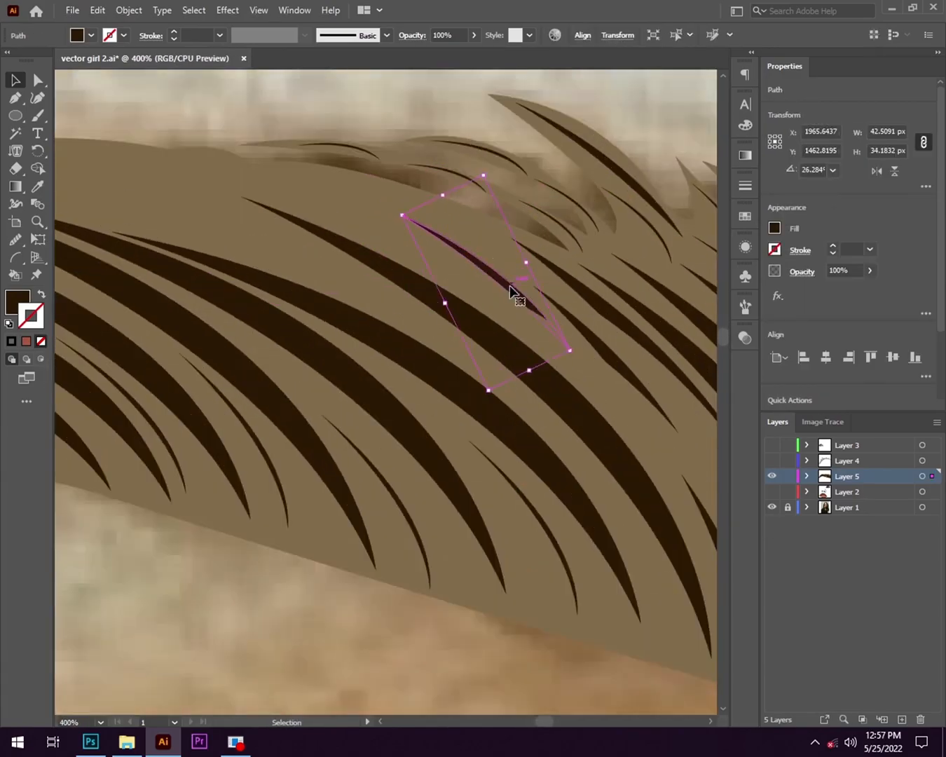
- Fill the gaps below the eyebrow's smooth upper edge with small dark strand copies of varied size and angle
drag(481, 344, 286, 249)
drag(286, 249, 320, 269)
scroll(323, 273, down, 2)
drag(494, 216, 361, 251)
drag(365, 299, 368, 298)
drag(362, 272, 455, 231)
scroll(466, 278, up, 1)
scroll(497, 271, down, 1)
click(584, 279)
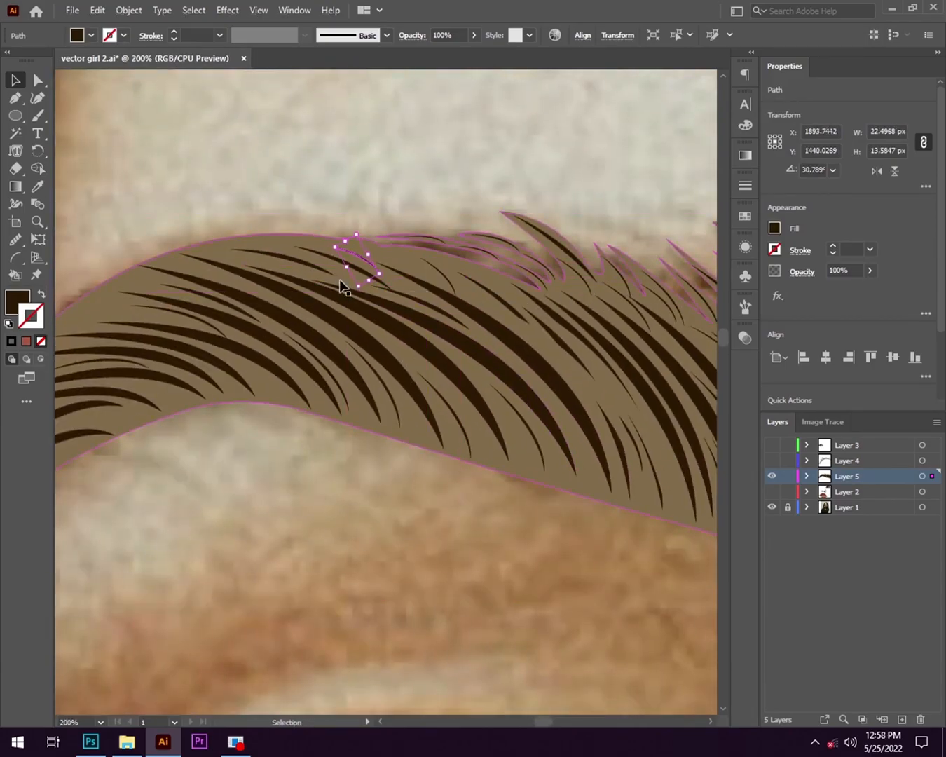
- Fill the narrow tail end of the eyebrow with thin dark strands that follow its curve
scroll(340, 286, down, 2)
scroll(386, 314, up, 2)
click(457, 286)
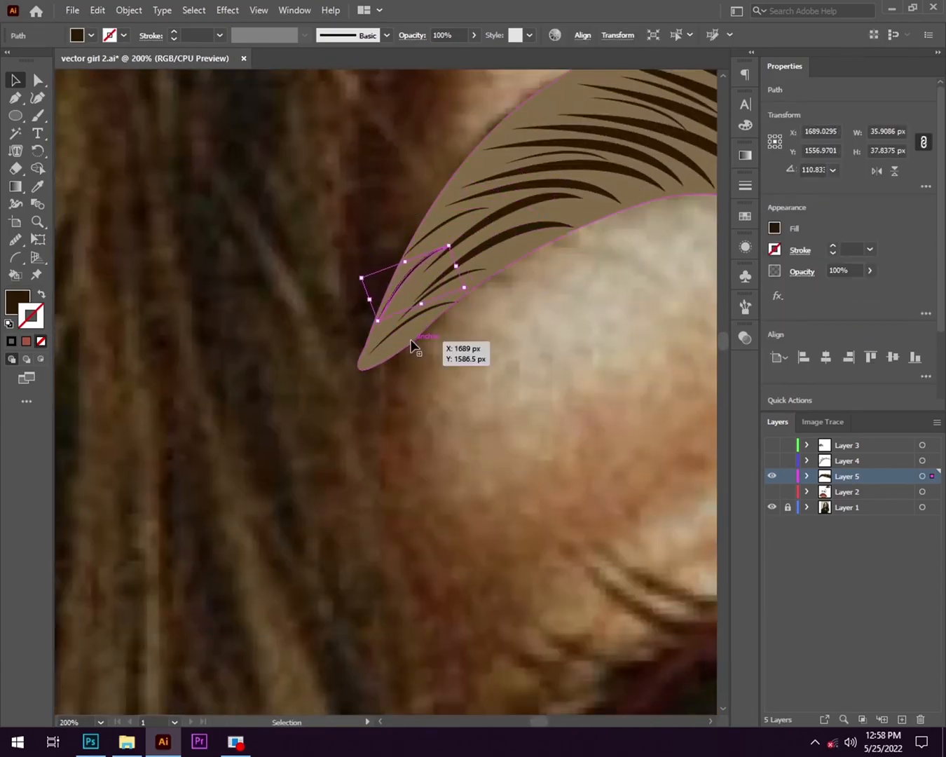
click(490, 373)
- Set the brown eyebrow base shape's opacity to 90% and deselect it
scroll(491, 373, down, 4)
scroll(635, 393, up, 2)
click(404, 270)
click(746, 338)
click(710, 354)
drag(709, 372, 685, 373)
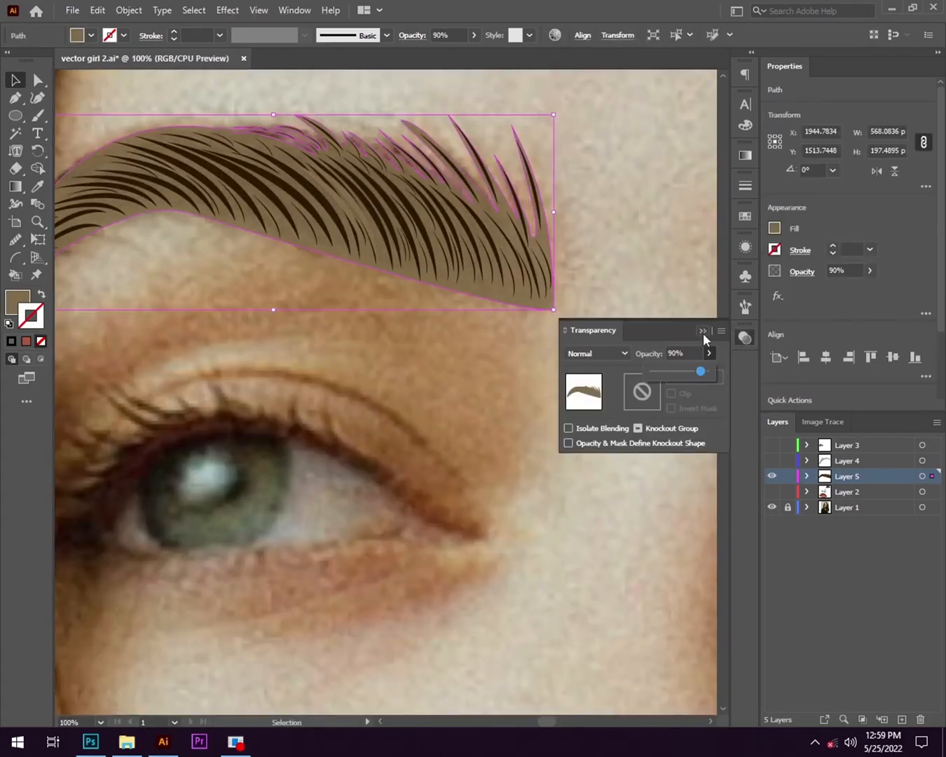
click(617, 474)
scroll(616, 474, down, 2)
click(703, 330)
scroll(373, 355, down, 3)
- Hide the photo layer and show the other layers to check the eyebrow against the traced portrait
click(772, 507)
drag(772, 493, 772, 446)
scroll(404, 396, up, 5)
scroll(403, 408, down, 2)
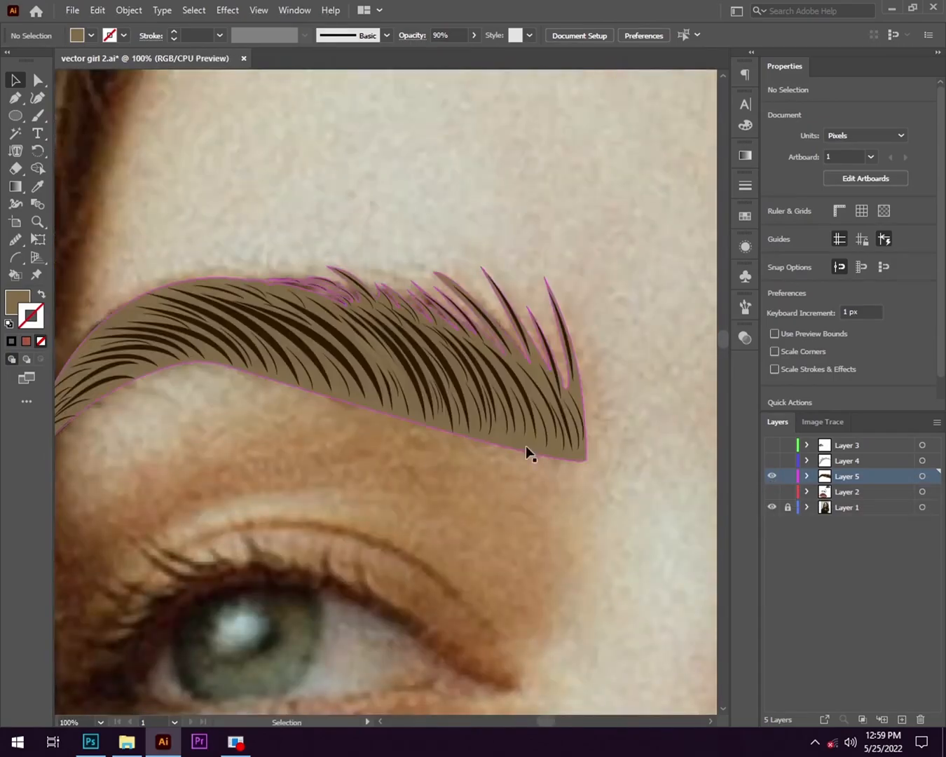
- Apply a Feather effect to the brown eyebrow base shape with a radius of 8 px
click(525, 447)
click(227, 9)
click(266, 204)
click(413, 204)
click(563, 257)
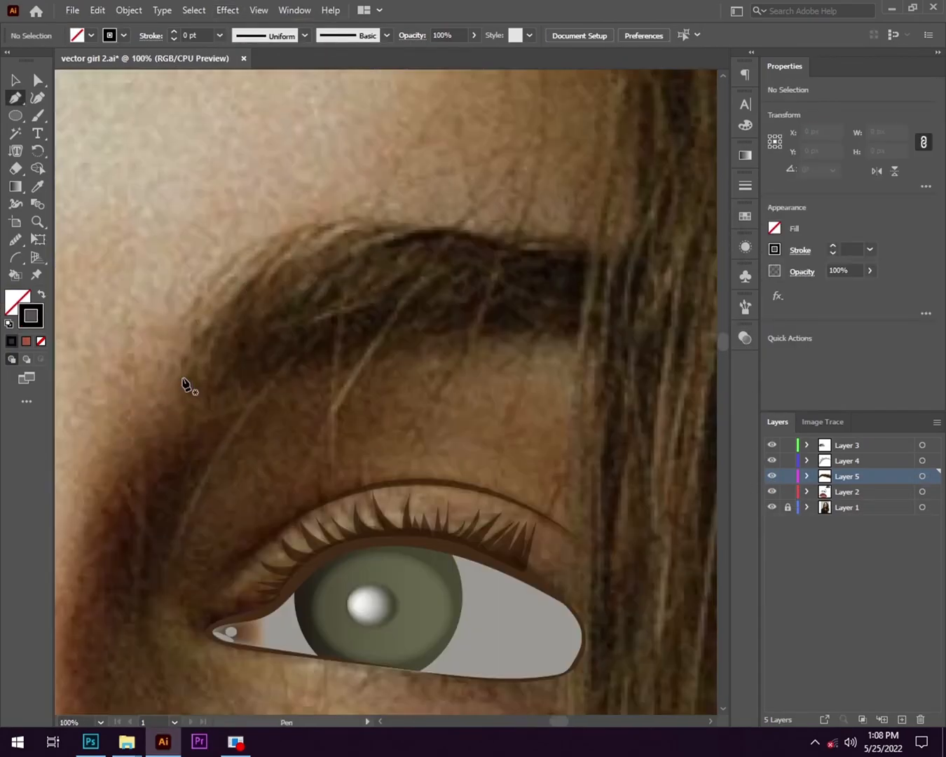
scroll(188, 385, down, 1)
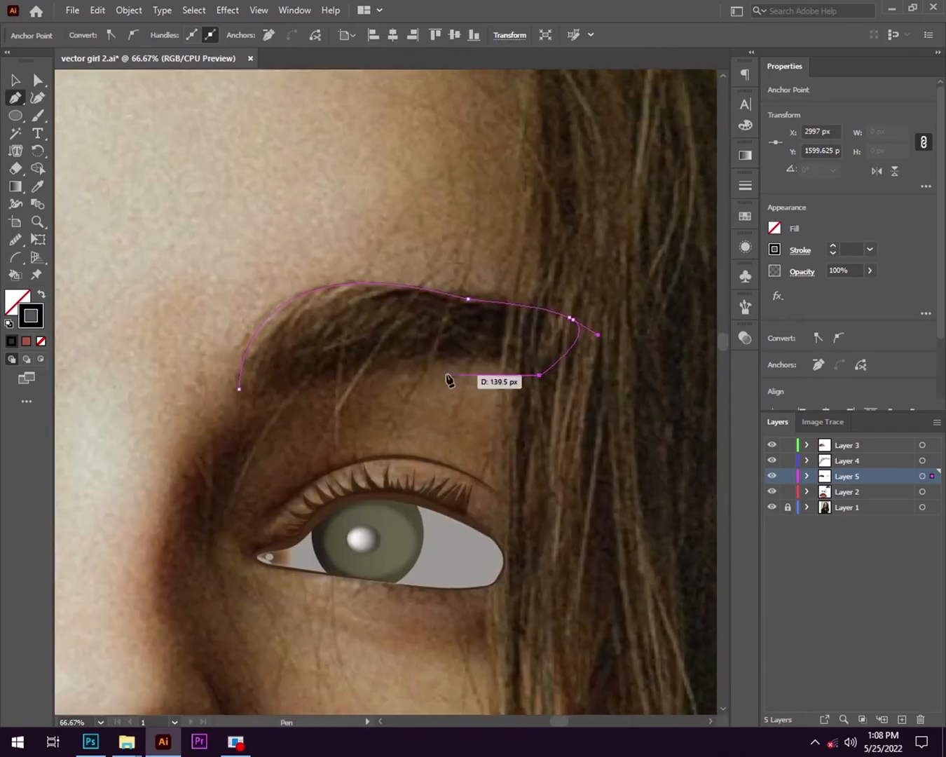
- Fill the inner end of the other eyebrow's outline with copies of a thin curved brown hair strand
scroll(311, 364, up, 2)
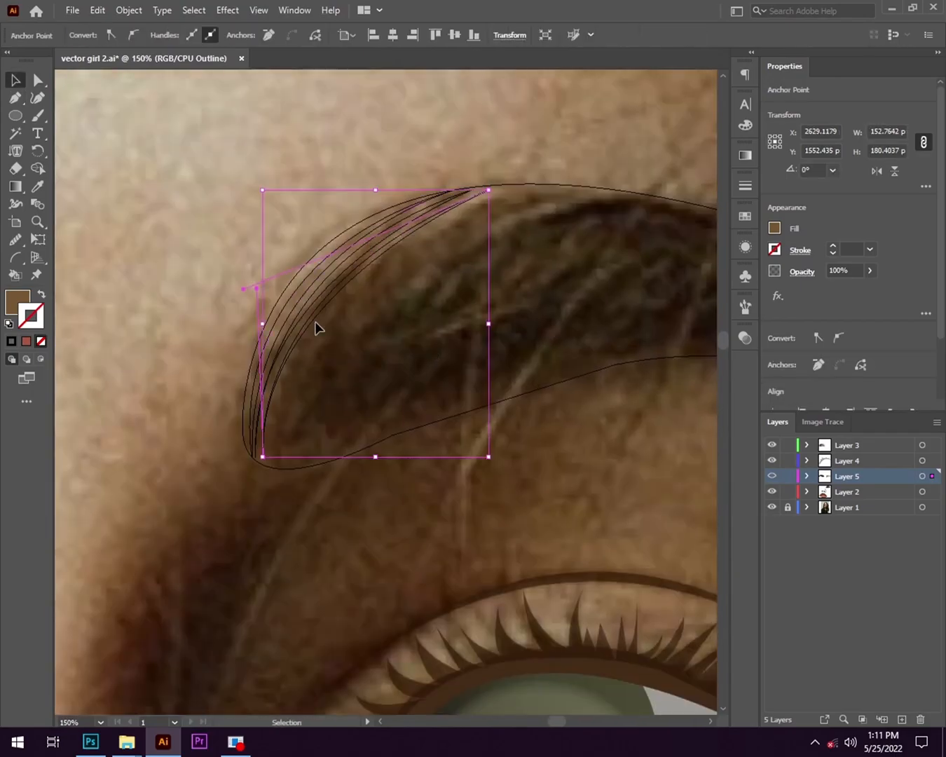
click(317, 328)
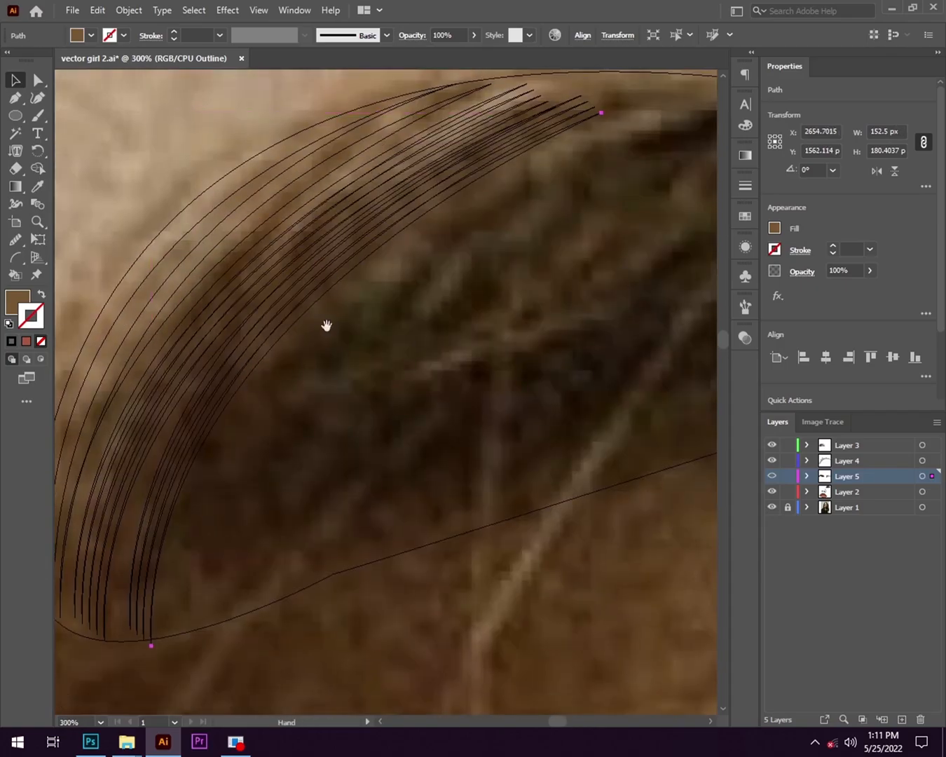
click(303, 315)
drag(303, 314, 342, 346)
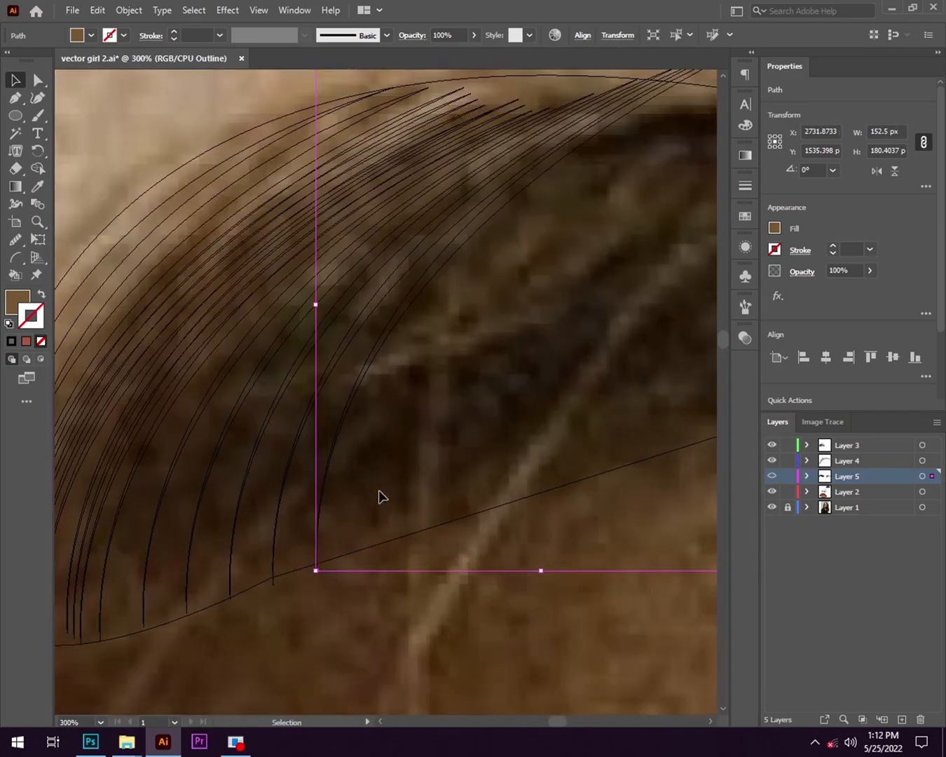
drag(316, 569, 276, 586)
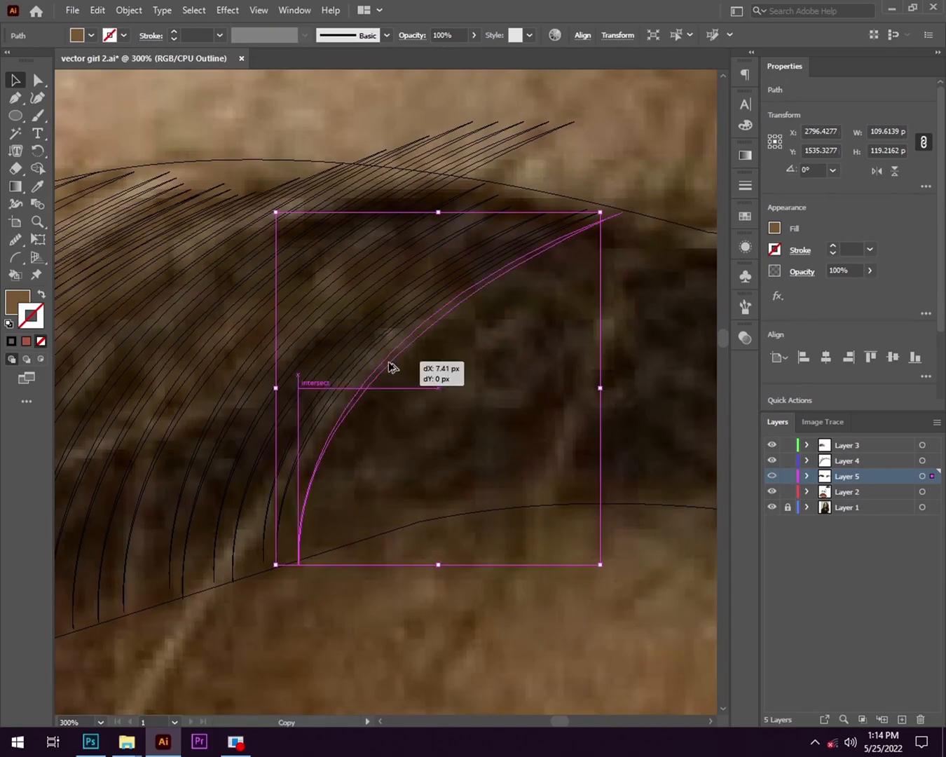
- Copy progressively shorter thin strands through the middle of the second eyebrow, following the hair direction in the photo
drag(392, 367, 389, 369)
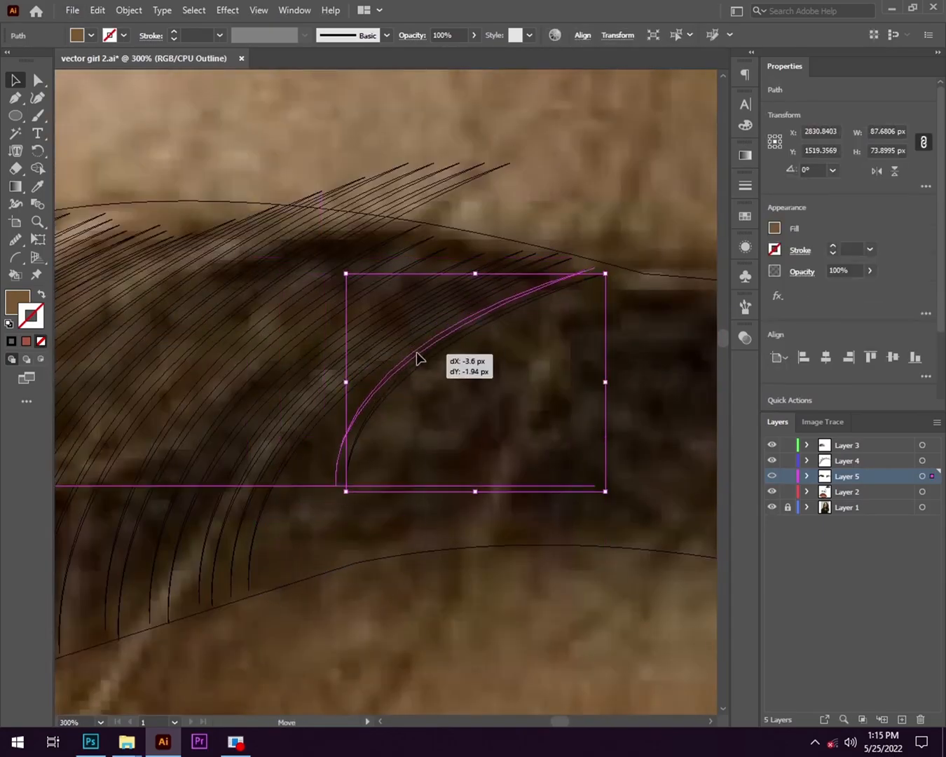
drag(421, 358, 426, 363)
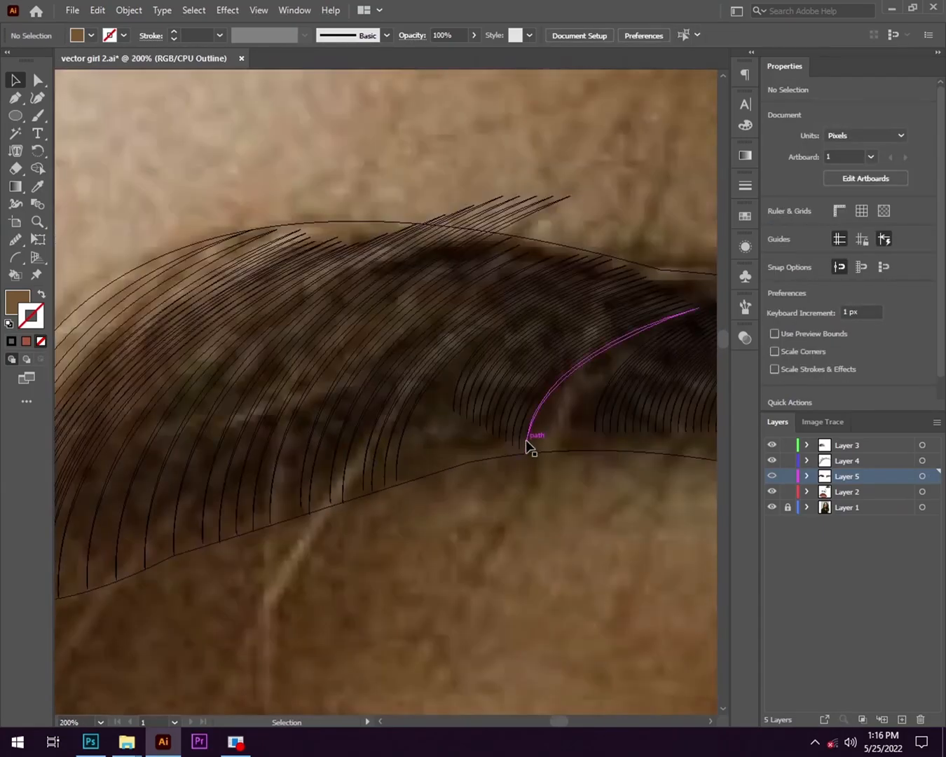
drag(528, 446, 634, 537)
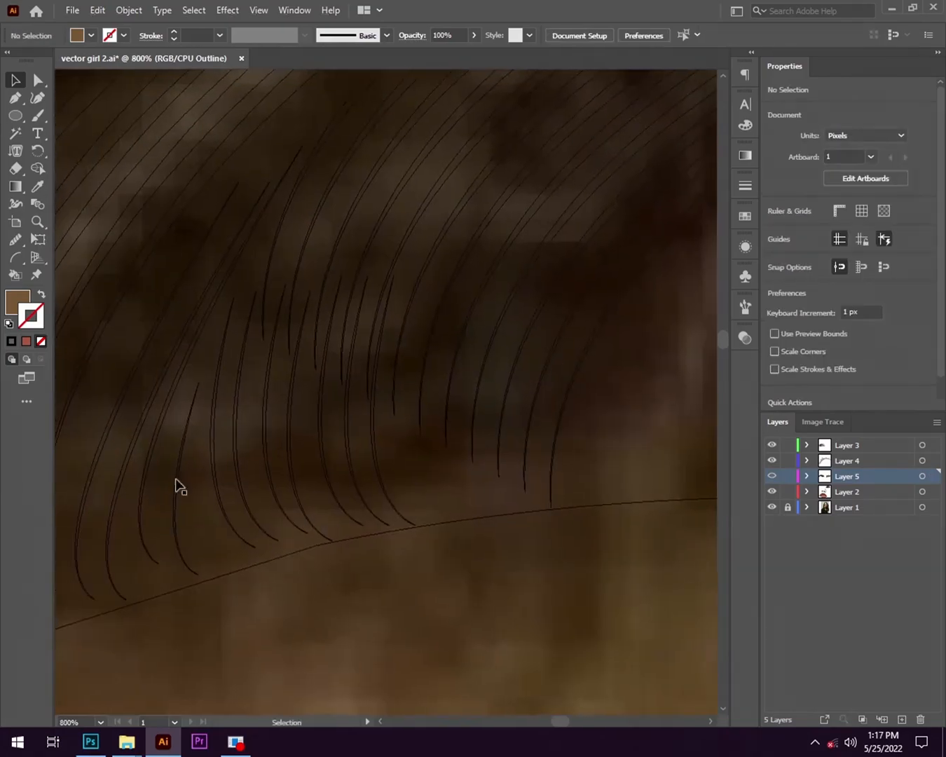
- Fill the gaps between the middle strands and the second eyebrow's lower edge with small rotated strand copies
click(422, 560)
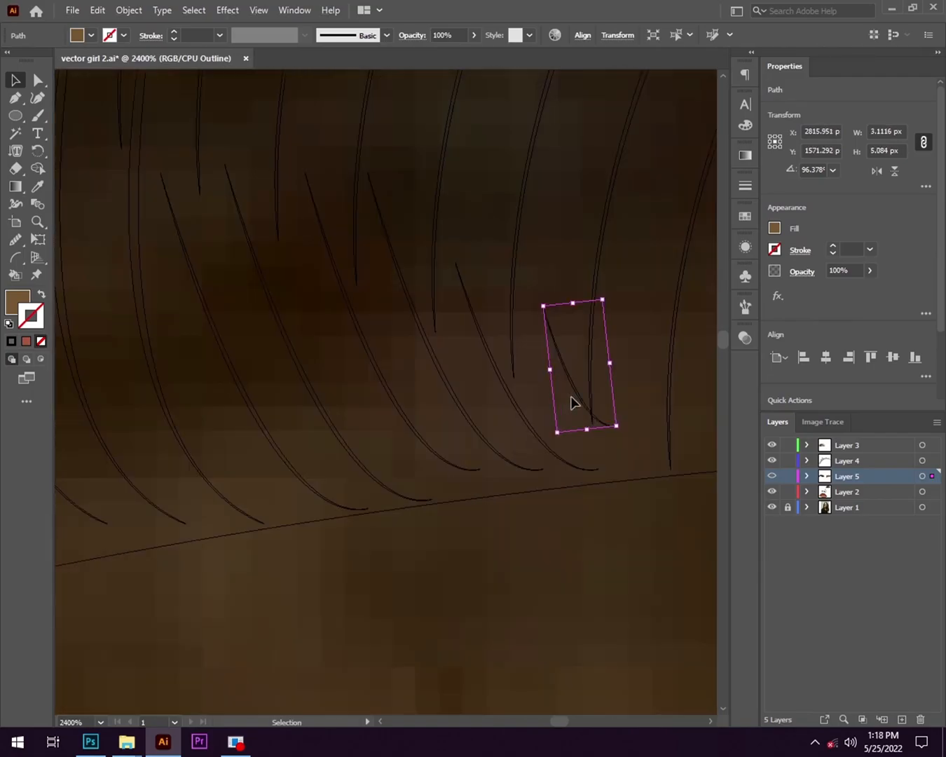
drag(571, 401, 513, 429)
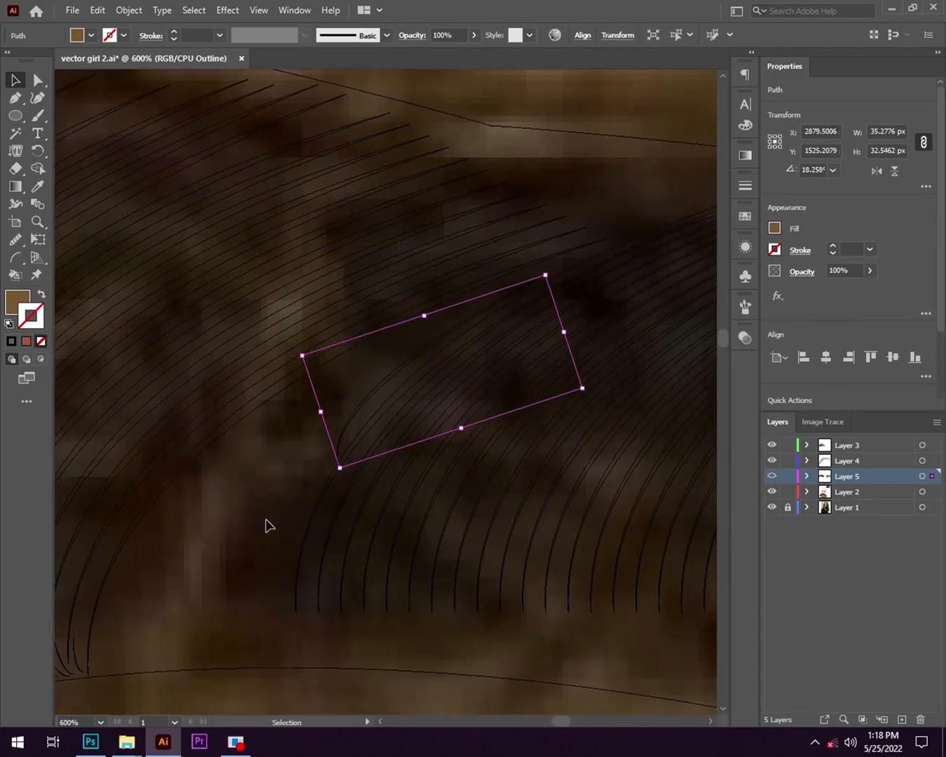
drag(254, 435, 225, 477)
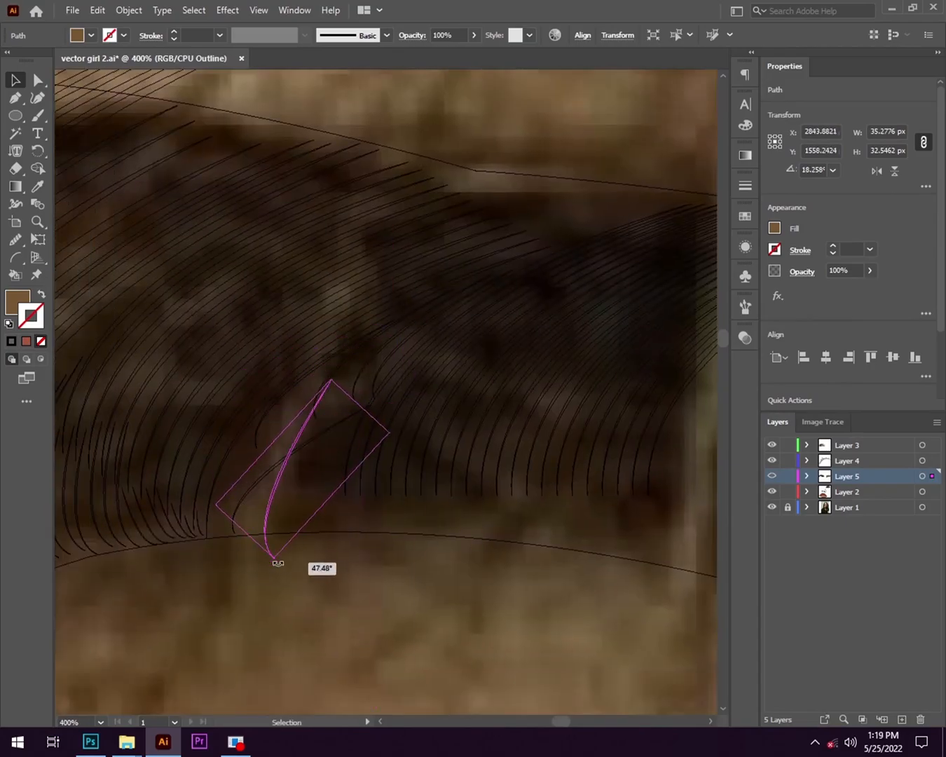
drag(278, 562, 277, 563)
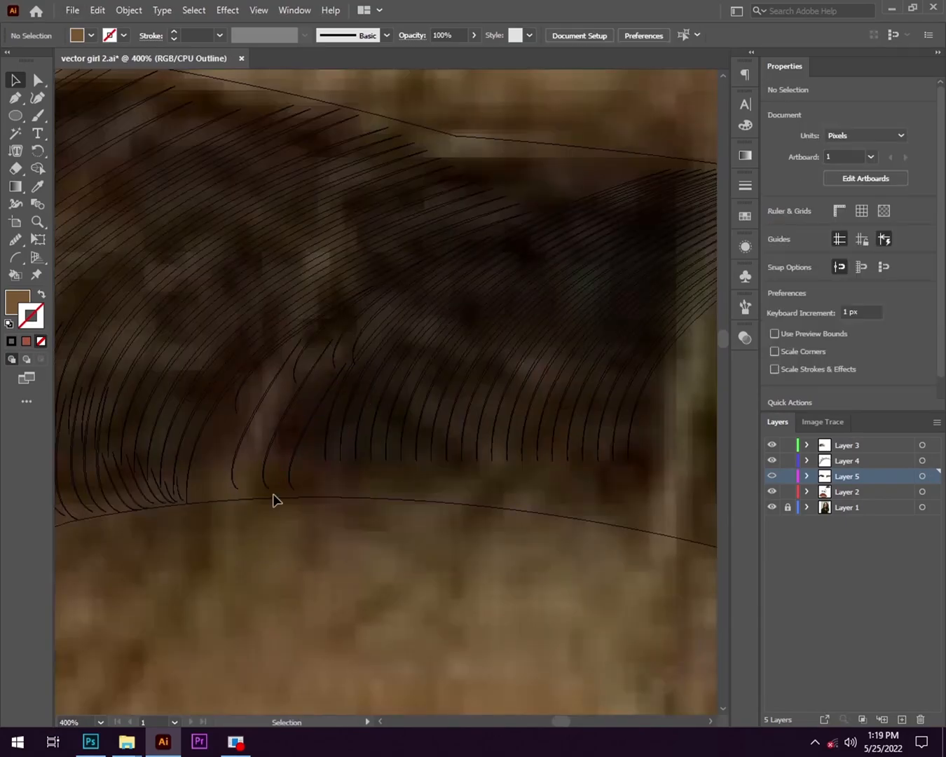
drag(274, 498, 395, 503)
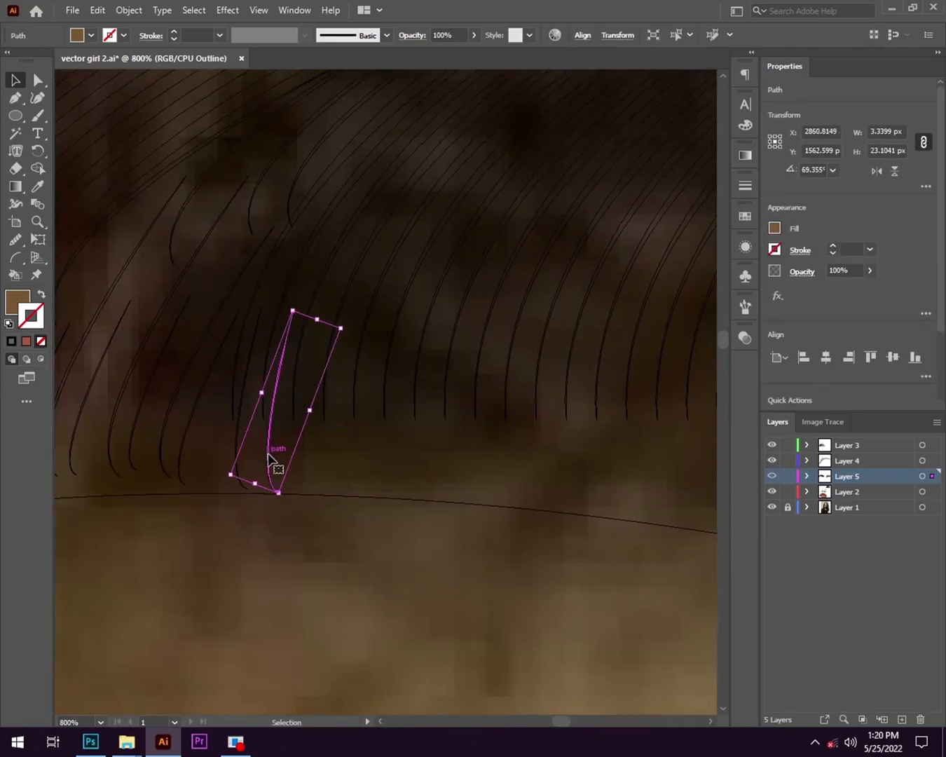
- Copy short hooked strands side by side along the second eyebrow's lower edge towards its outer part
drag(269, 455, 303, 455)
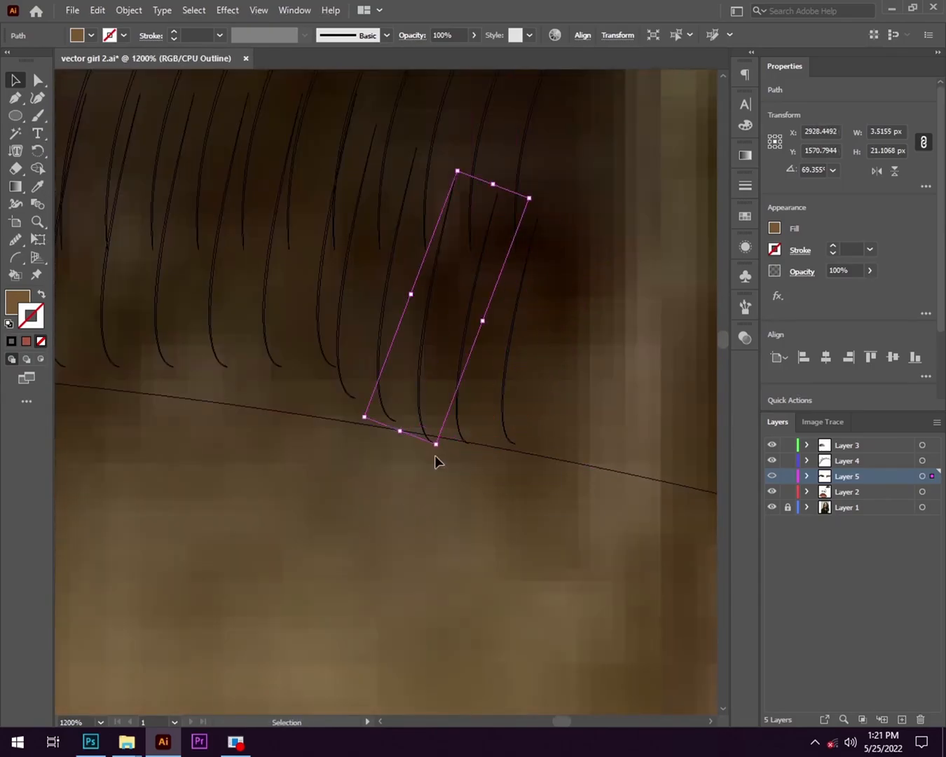
click(444, 470)
scroll(443, 471, down, 11)
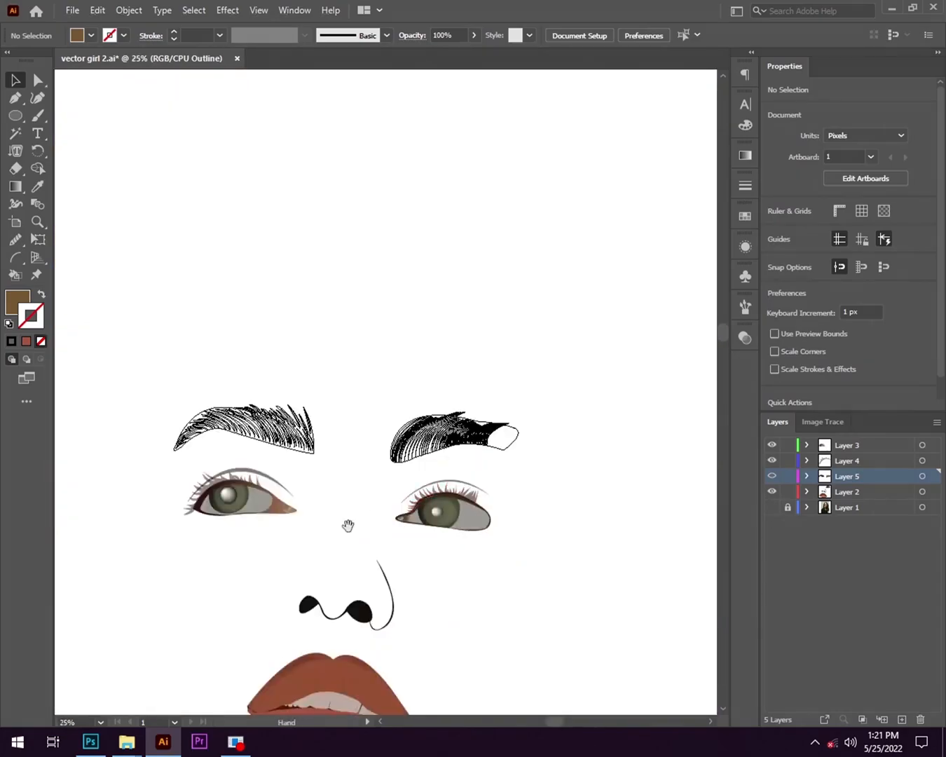
- Copy the long curved strand repeatedly across the outer end of the second eyebrow, stepping along its lower edge
drag(348, 523, 533, 538)
scroll(688, 488, up, 3)
scroll(688, 489, up, 4)
drag(271, 380, 271, 425)
drag(271, 426, 292, 428)
drag(292, 427, 326, 439)
drag(326, 439, 343, 445)
drag(344, 447, 384, 480)
- Add more strand copies towards the outer lower corner of the second eyebrow, shortening them to fit the outline
drag(313, 599, 321, 567)
drag(377, 476, 380, 495)
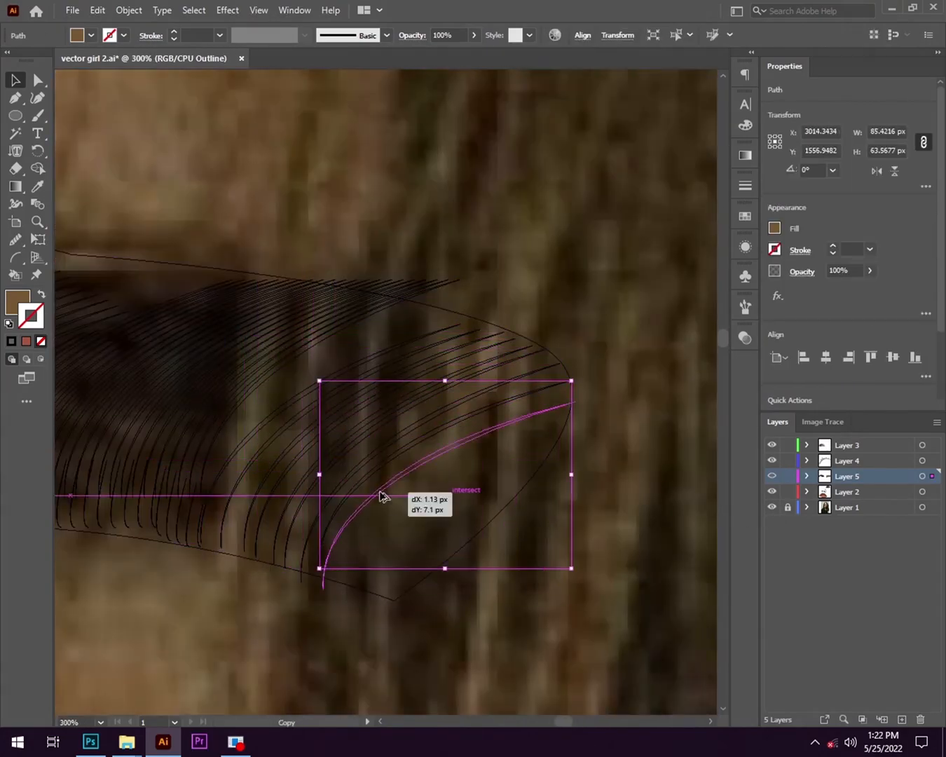
drag(325, 586, 332, 579)
scroll(411, 568, up, 1)
drag(503, 388, 524, 407)
drag(640, 368, 577, 390)
drag(366, 511, 392, 518)
drag(350, 611, 396, 620)
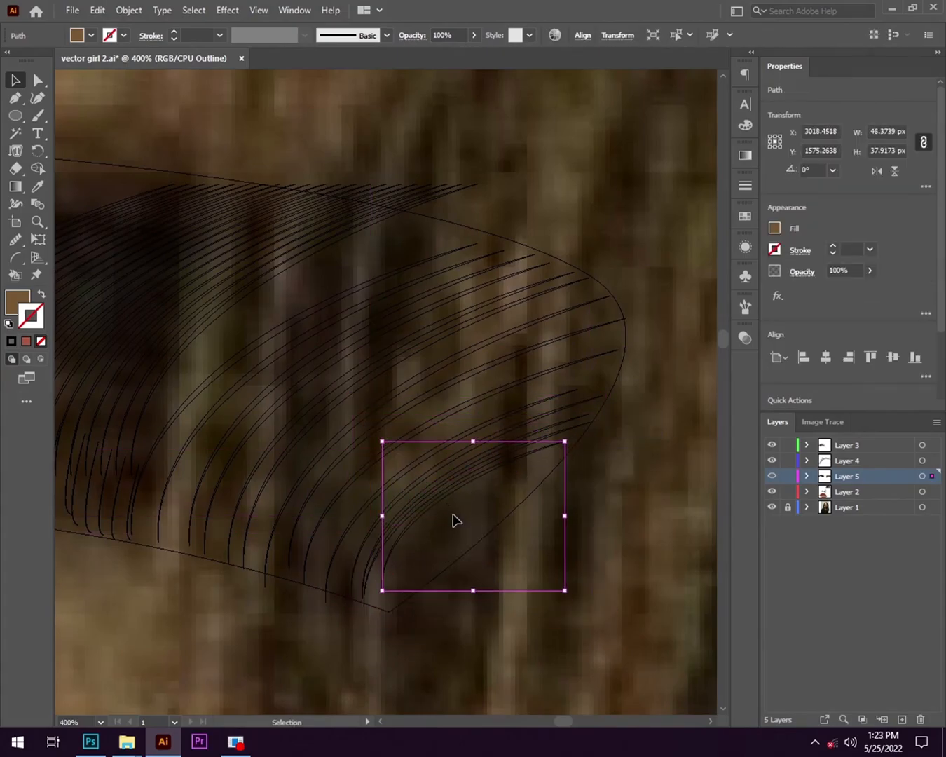
- Continue copying strands into the pointed lower corner of the second eyebrow, making each one smaller
scroll(460, 517, up, 2)
drag(372, 321, 379, 355)
drag(634, 238, 611, 244)
drag(372, 358, 384, 371)
drag(623, 258, 586, 272)
scroll(416, 435, up, 1)
drag(312, 315, 324, 328)
drag(669, 145, 596, 179)
- Fit the smallest strand copies into the tip of the second eyebrow's outer lower corner
drag(212, 563, 215, 515)
drag(309, 327, 323, 339)
drag(610, 193, 527, 251)
drag(333, 344, 341, 364)
drag(535, 268, 460, 320)
drag(292, 426, 287, 391)
drag(425, 308, 405, 291)
scroll(329, 538, down, 3)
- Place a strand copy in the gap below the outer upper strand group, nudging and resizing it to fit
click(412, 534)
scroll(577, 574, up, 1)
drag(514, 499, 368, 330)
drag(543, 226, 556, 242)
scroll(454, 284, up, 1)
key(Up)
key(Up)
key(Up)
key(Up)
key(Up)
key(Up)
key(Right)
key(Right)
key(Right)
key(Right)
key(Right)
key(Down)
key(Right)
key(Right)
key(Right)
key(Right)
key(Right)
key(Right)
key(Right)
drag(666, 198, 629, 204)
- Add shorter, rotated strand copies in the same upper outer gap, closer to the eyebrow's top edge
drag(288, 453, 379, 412)
drag(370, 426, 336, 378)
drag(352, 366, 454, 368)
drag(453, 319, 536, 264)
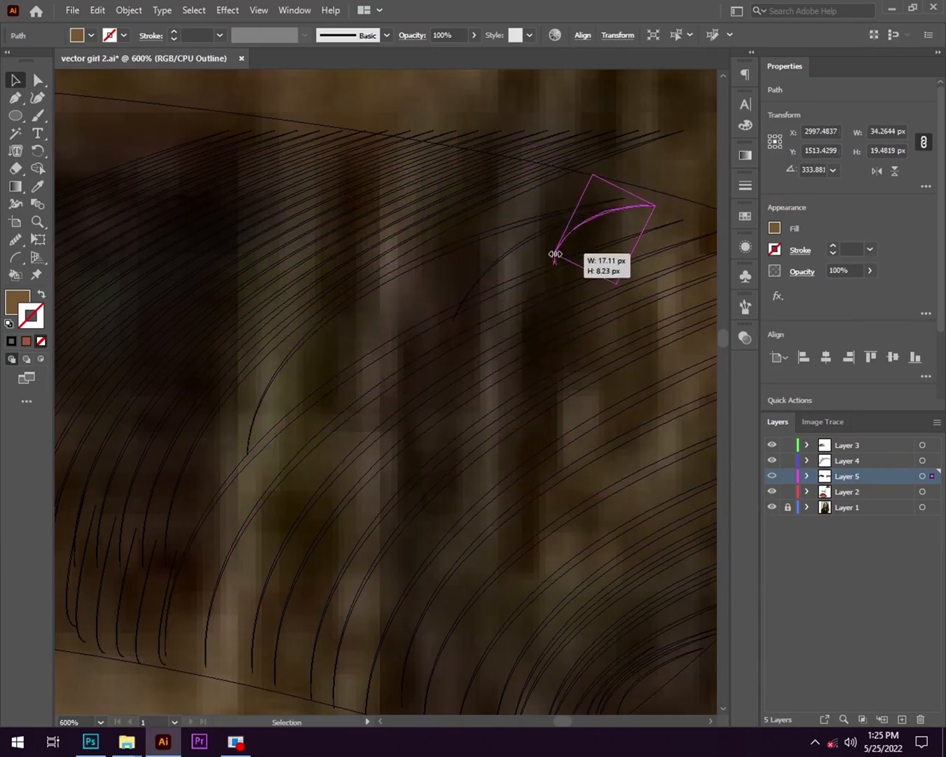
click(458, 521)
- Copy a short strand into the gap between the upper and outer strand groups, adjusting its length and angle
scroll(457, 521, down, 2)
drag(457, 520, 384, 345)
click(333, 246)
scroll(333, 245, up, 3)
drag(511, 344, 465, 315)
scroll(235, 476, down, 2)
drag(385, 368, 393, 382)
drag(429, 353, 480, 318)
drag(363, 422, 358, 421)
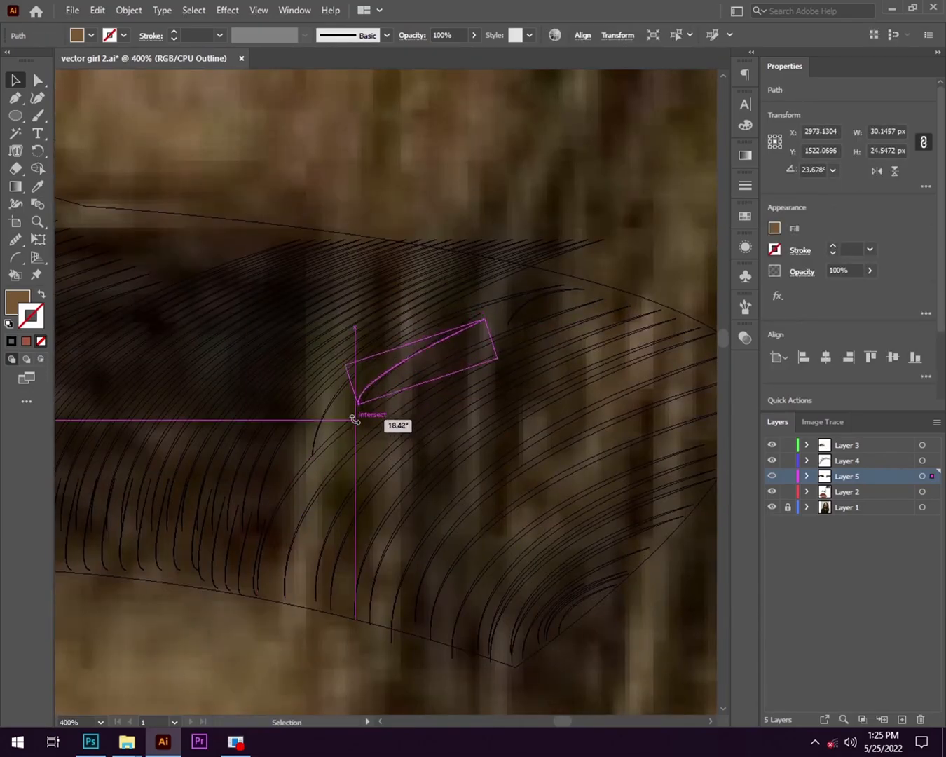
- Place a small curved strand about 12 px wide just below the corner in the second eyebrow's upper edge
scroll(371, 431, down, 5)
click(230, 513)
scroll(323, 446, up, 3)
click(574, 506)
scroll(449, 286, up, 4)
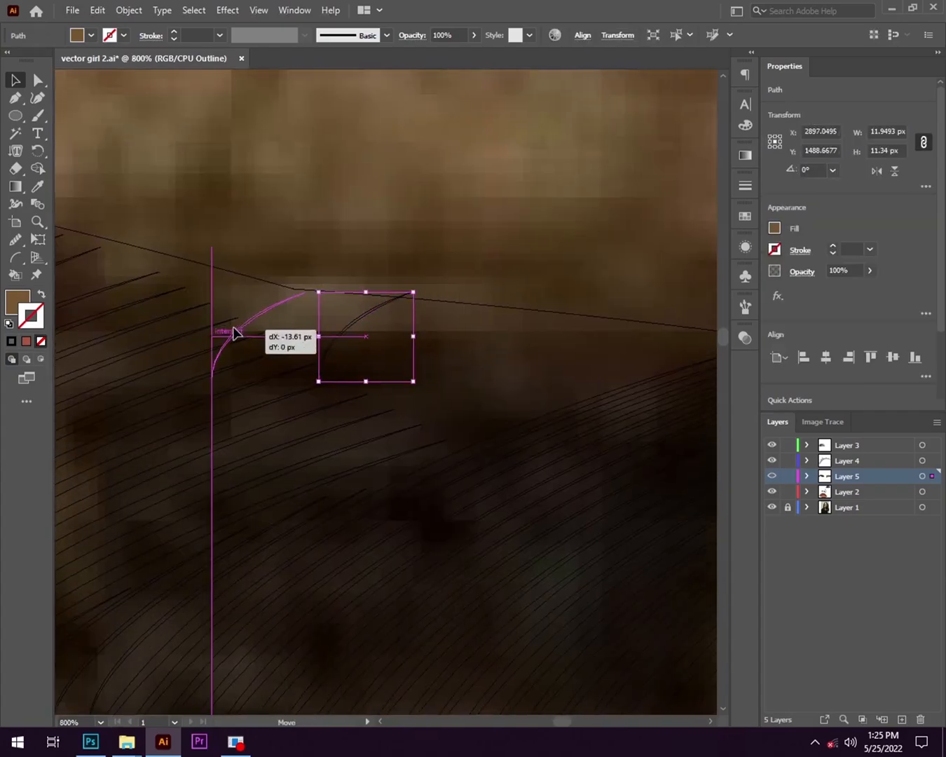
- Place small curved strand copies further along the second eyebrow's upper edge, rotating them to follow its slope
drag(522, 380, 577, 380)
drag(637, 344, 645, 355)
scroll(592, 405, up, 1)
drag(592, 405, 505, 332)
scroll(459, 378, down, 1)
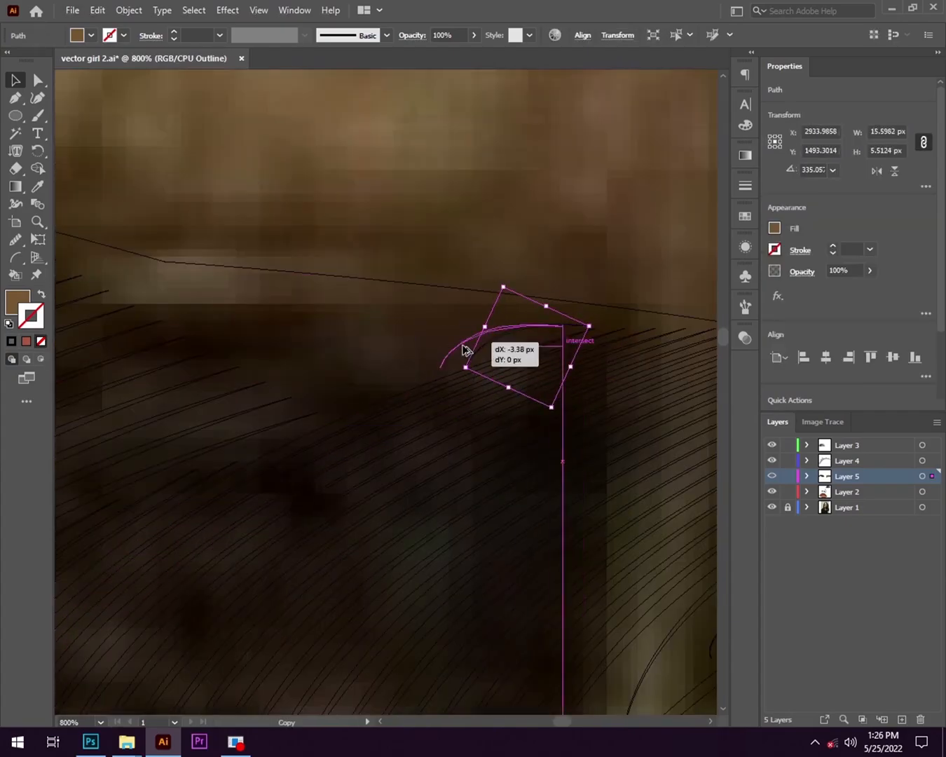
- Repeat the last strand copy three times along the second eyebrow's upper edge
key(ctrl+d)
key(ctrl+d)
key(ctrl+d)
key(ctrl+d)
scroll(319, 405, down, 6)
click(336, 412)
scroll(341, 414, up, 5)
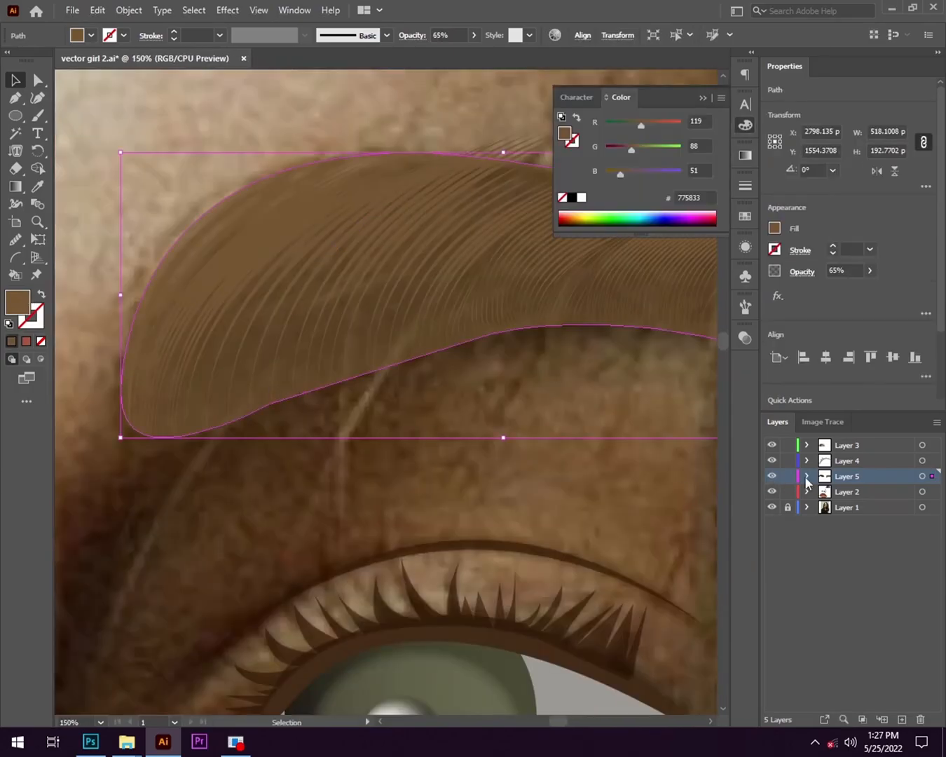
- Find the second eyebrow's base shape in Layer 5 and hide it, leaving only the strands exposed
click(806, 476)
scroll(805, 484, down, 15)
scroll(771, 678, up, 15)
click(772, 492)
click(772, 493)
drag(936, 456, 938, 616)
click(421, 336)
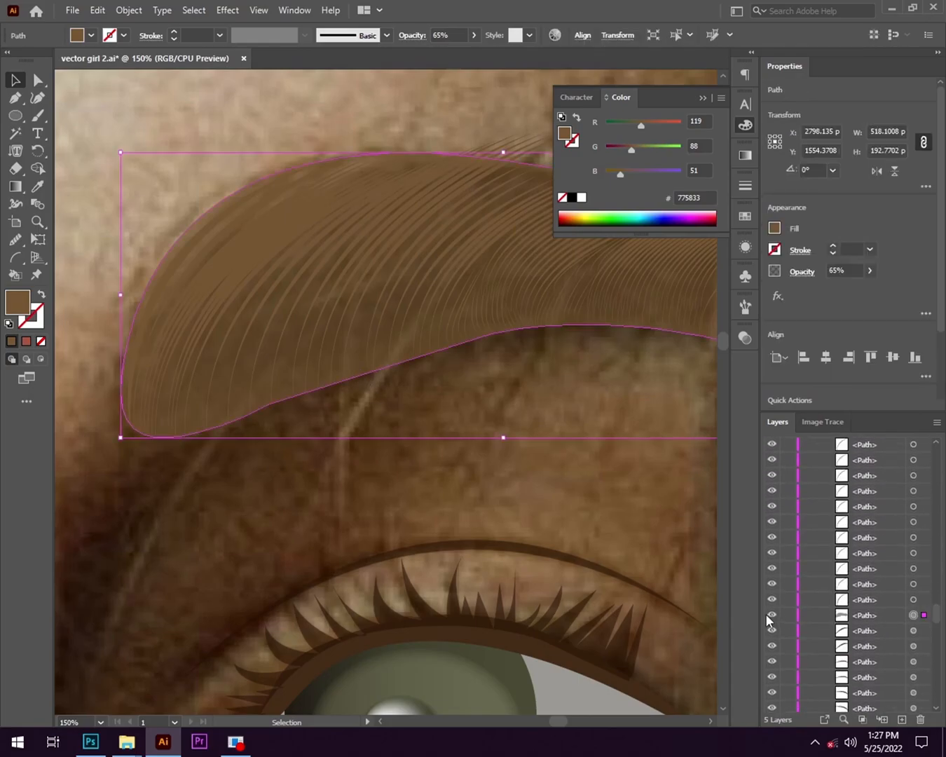
click(772, 616)
scroll(159, 393, down, 3)
- Recolour the second eyebrow's strands with the dark brown sampled from the finished eyebrow, with the base shape shown behind them
drag(146, 322, 411, 414)
scroll(411, 386, down, 2)
key(i)
click(151, 358)
key(v)
scroll(533, 564, down, 2)
scroll(799, 505, up, 15)
click(807, 477)
click(773, 507)
scroll(393, 603, up, 1)
click(703, 99)
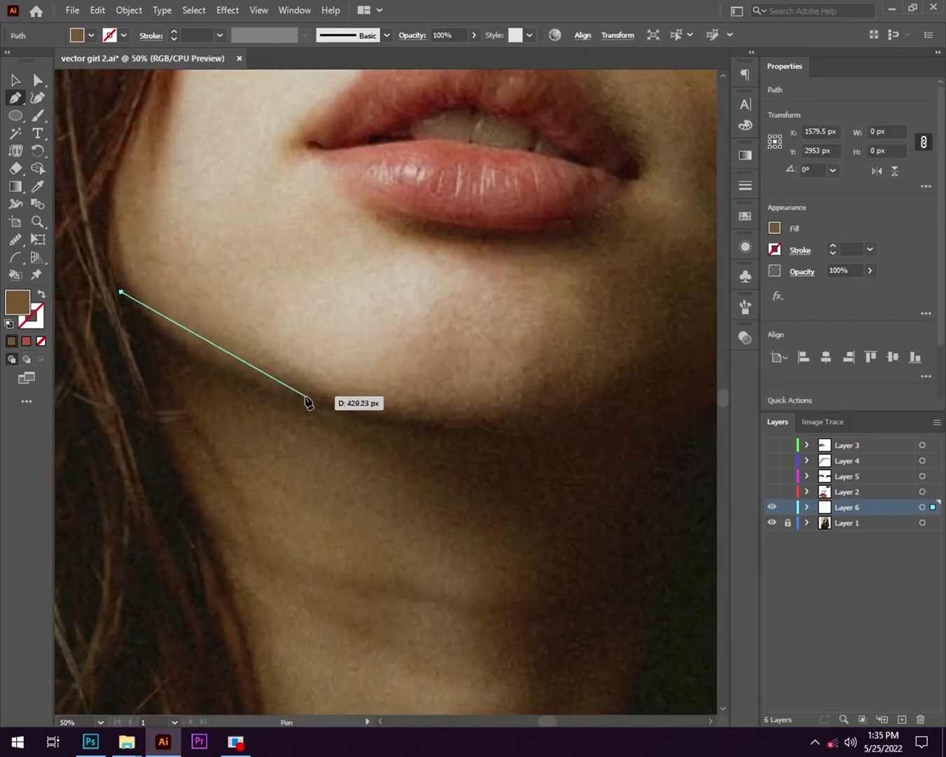
- Start the face outline along the chin and jaw with the Pen tool, using no fill and a black stroke
key(shift+x)
mouse_move(306, 398)
mouse_down()
mouse_move(429, 427)
mouse_move(475, 412)
mouse_up()
click(32, 317)
click(572, 197)
click(307, 398)
scroll(332, 409, down, 1)
drag(419, 417, 297, 476)
click(297, 475)
scroll(420, 365, down, 2)
scroll(436, 412, up, 1)
drag(442, 370, 485, 315)
- Continue the face outline up the shaded side of the face and over to the forehead hairline
scroll(419, 419, up, 1)
drag(419, 419, 373, 571)
click(404, 507)
drag(416, 366, 422, 461)
click(482, 492)
drag(467, 252, 420, 139)
click(499, 464)
drag(406, 220, 305, 369)
click(438, 435)
click(511, 401)
drag(288, 459, 337, 452)
- Trace the face outline across the forehead hairline and down the lit side to the eyebrow's outer end
scroll(519, 364, up, 3)
key(ctrl+z)
drag(278, 427, 678, 423)
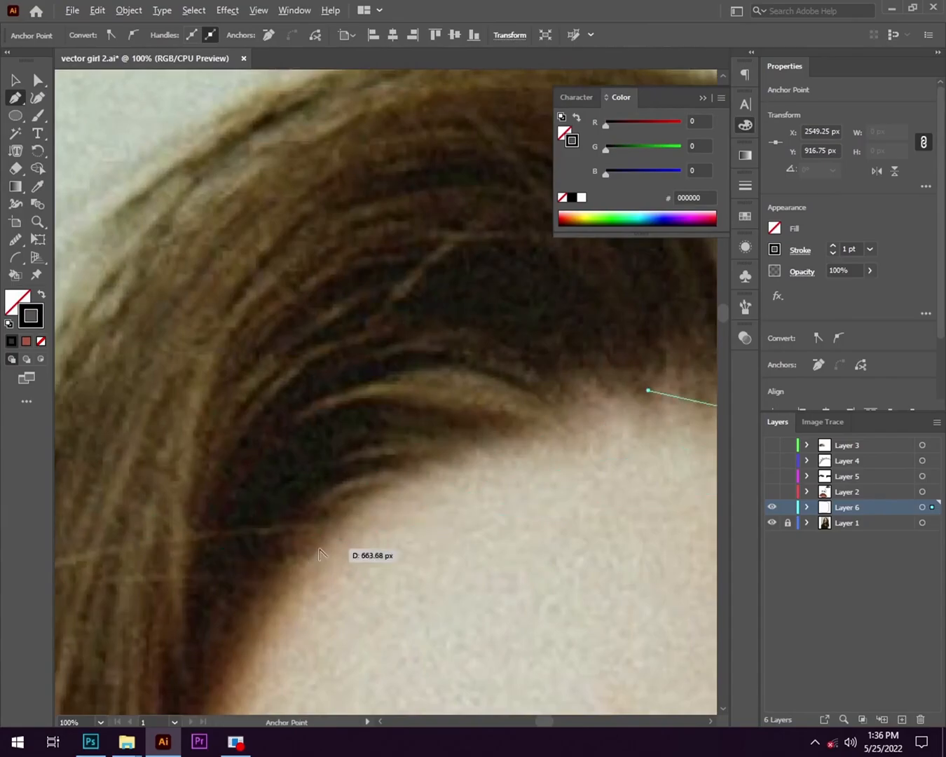
scroll(232, 466, down, 3)
drag(254, 482, 257, 500)
click(318, 459)
drag(265, 516, 447, 452)
scroll(448, 450, up, 1)
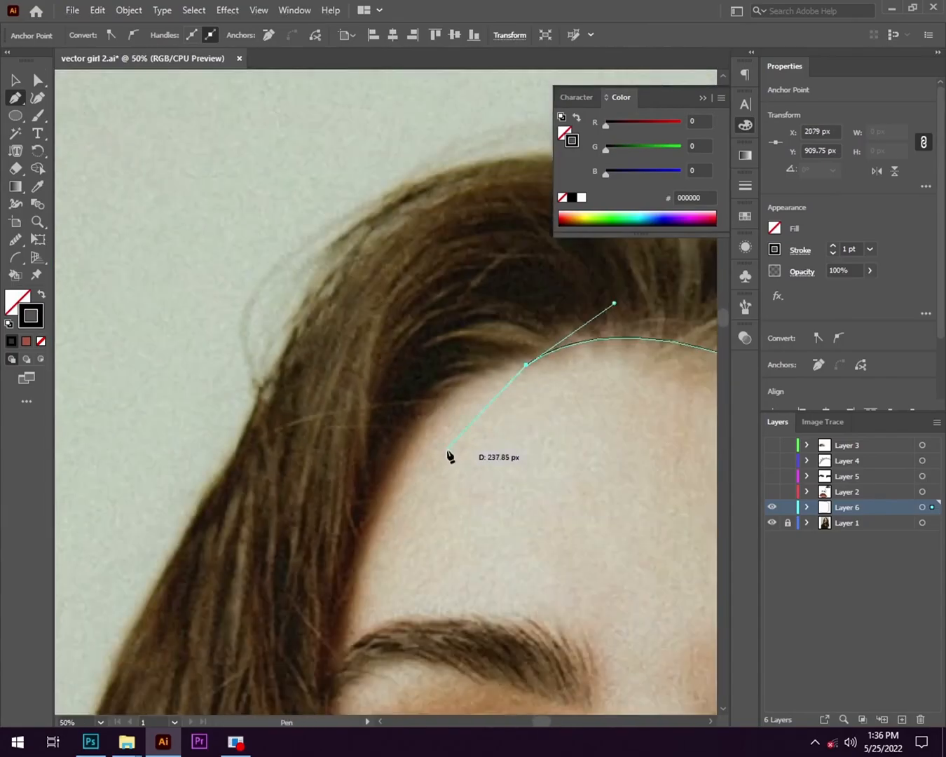
drag(384, 453, 381, 318)
scroll(293, 351, down, 2)
drag(296, 446, 274, 612)
click(296, 446)
scroll(290, 456, up, 1)
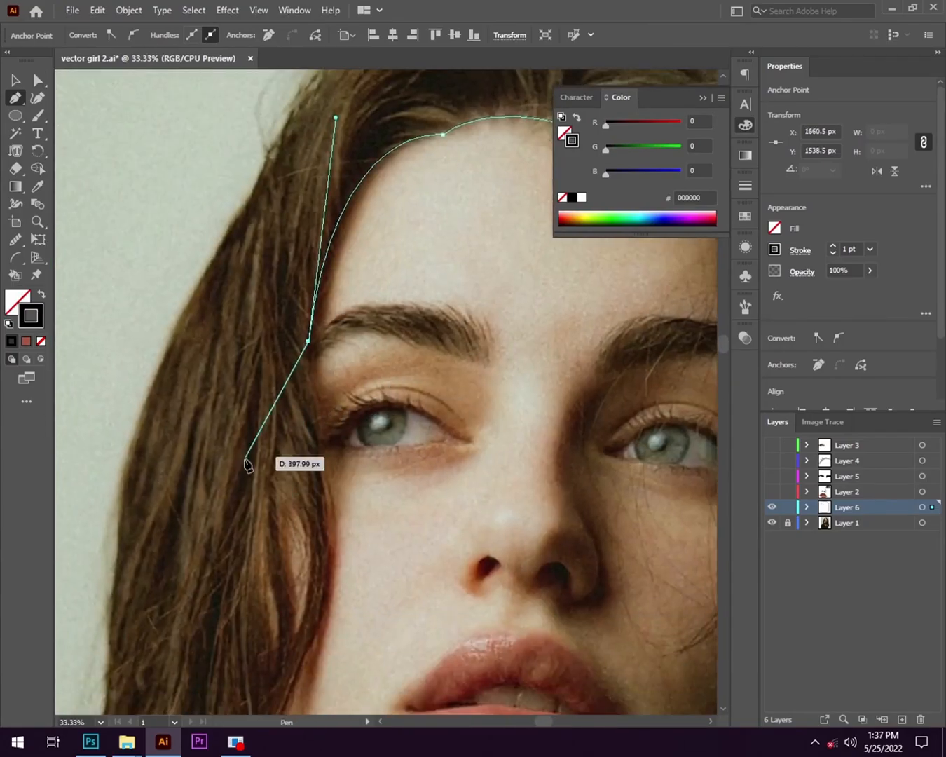
- Trace the face outline beneath the hair on the lit side, down cheek and jaw, and close it at the chin
click(252, 434)
click(291, 501)
scroll(67, 560, down, 2)
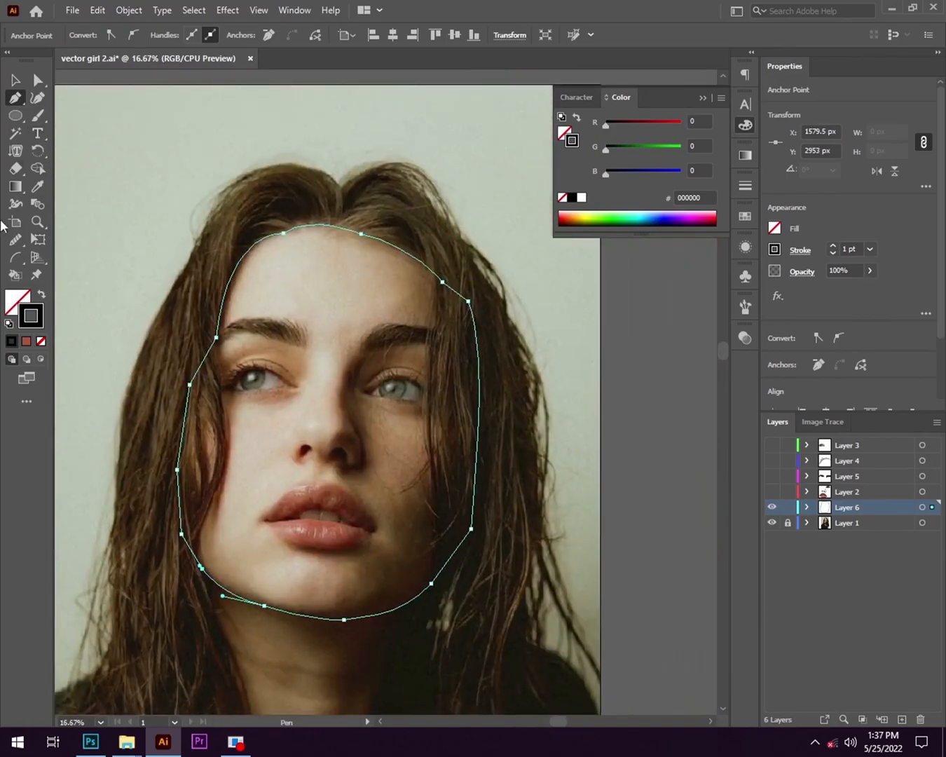
key(v)
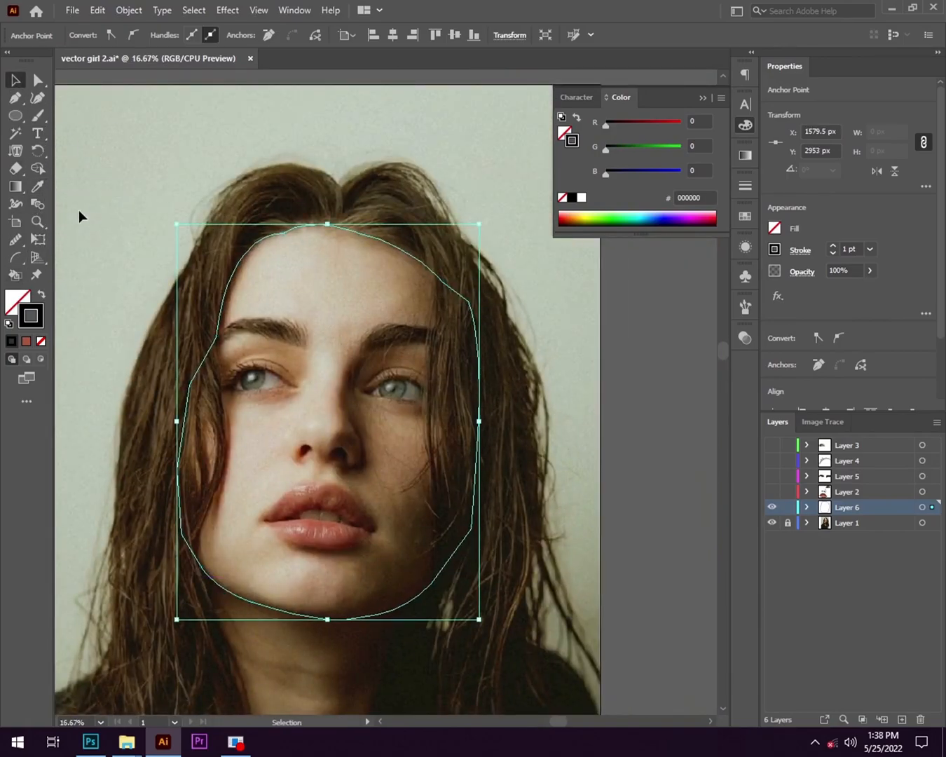
- Fill the face shape with a brown skin tone sampled from the photo and show the facial feature layers again
click(37, 187)
click(349, 283)
key(ctrl+z)
click(400, 456)
click(745, 126)
drag(771, 492, 770, 445)
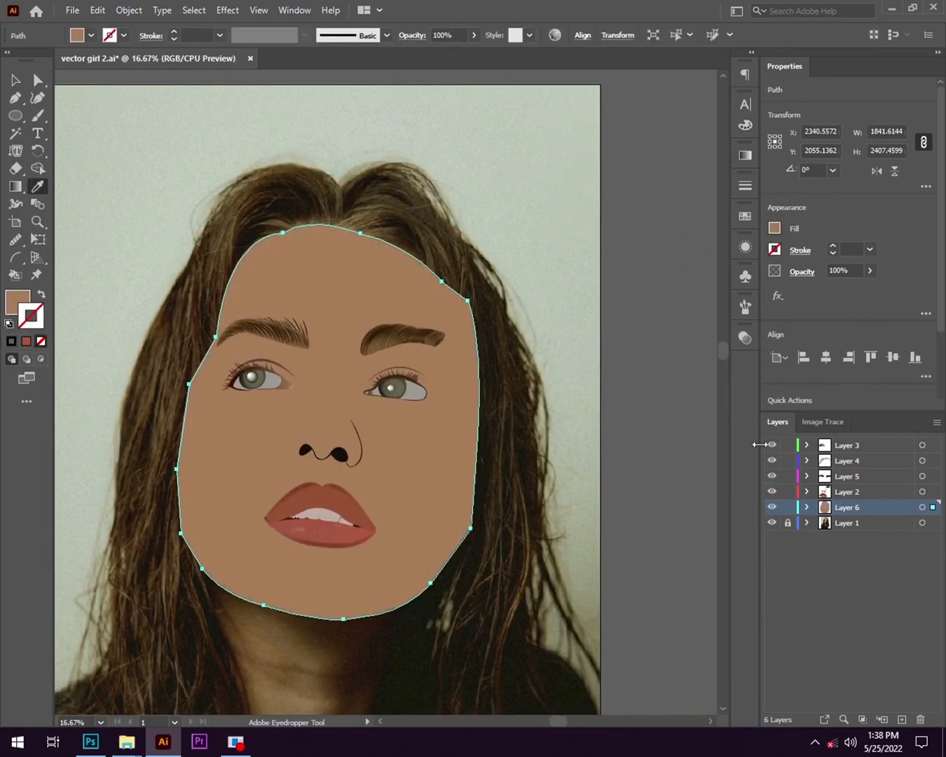
- Select the face shape, open its gradient settings and show Layer 6 as an outline over the photo
click(771, 508)
click(771, 507)
key(v)
click(333, 440)
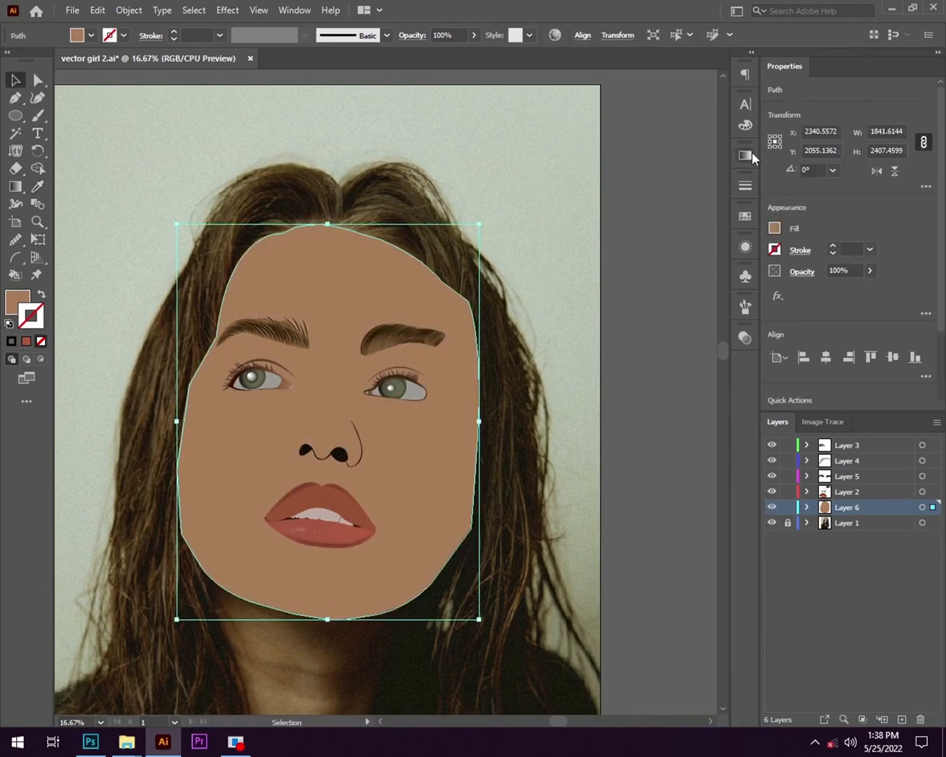
click(747, 155)
ctrl+click(771, 507)
- Try to colour the face gradient's stops with skin tones sampled from the photo
click(579, 288)
click(582, 287)
key(ctrl+z)
double_click(579, 288)
click(511, 391)
click(256, 282)
key(ctrl+z)
key(ctrl+z)
- Fill the face with a beige-to-brown linear gradient, midpoint about 39%, angled at about -21.7° and shown in preview
click(16, 302)
click(746, 155)
click(578, 270)
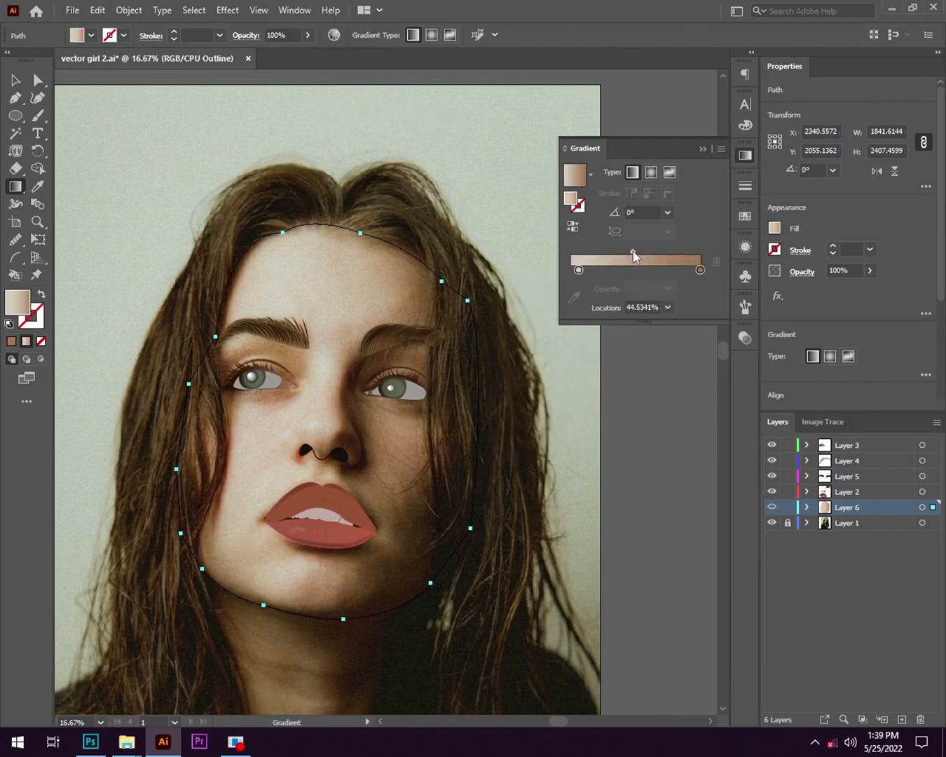
drag(645, 256, 626, 260)
key(ctrl+y)
drag(483, 426, 482, 543)
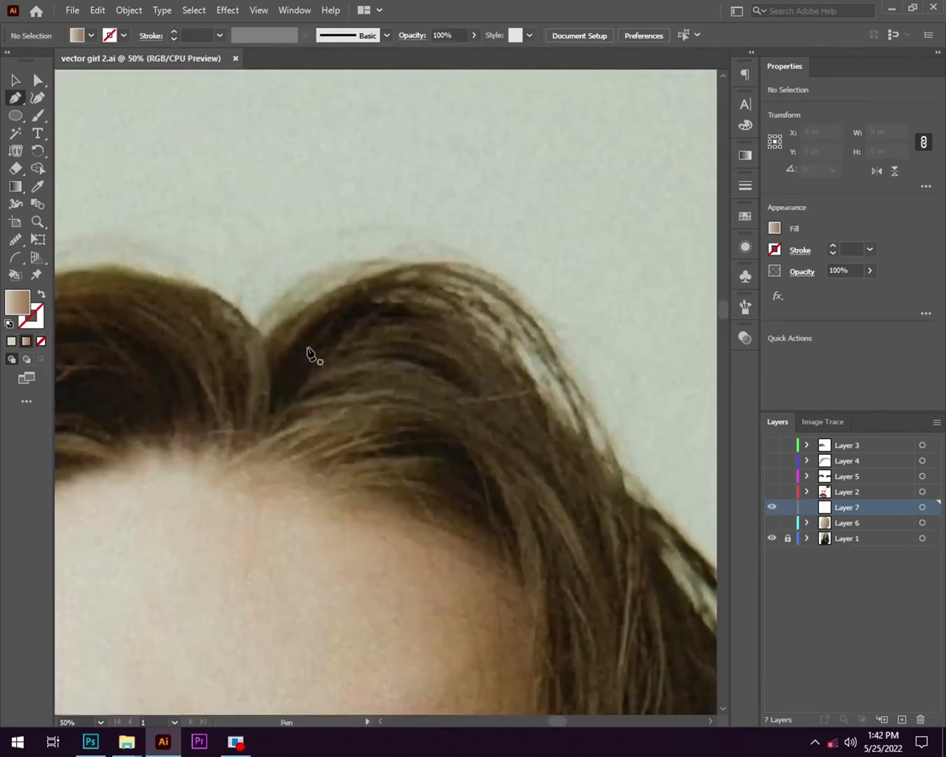
- Start the hair outline on Layer 7 at the parting, curving over the crown on the face's shaded side
scroll(310, 355, down, 3)
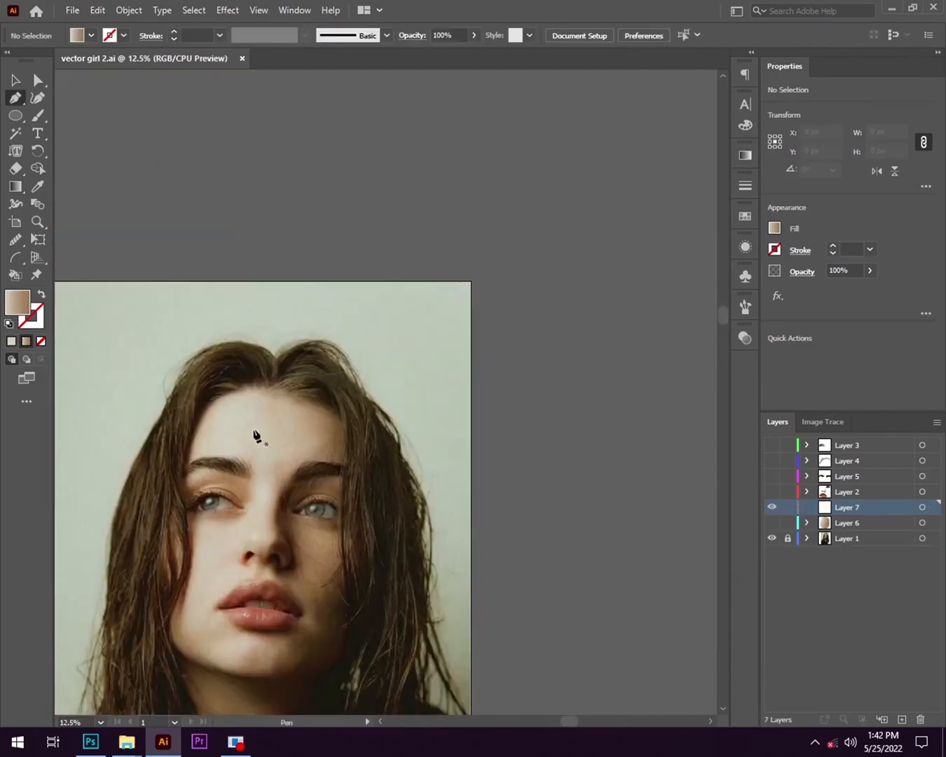
scroll(239, 446, up, 3)
click(328, 253)
scroll(369, 254, up, 1)
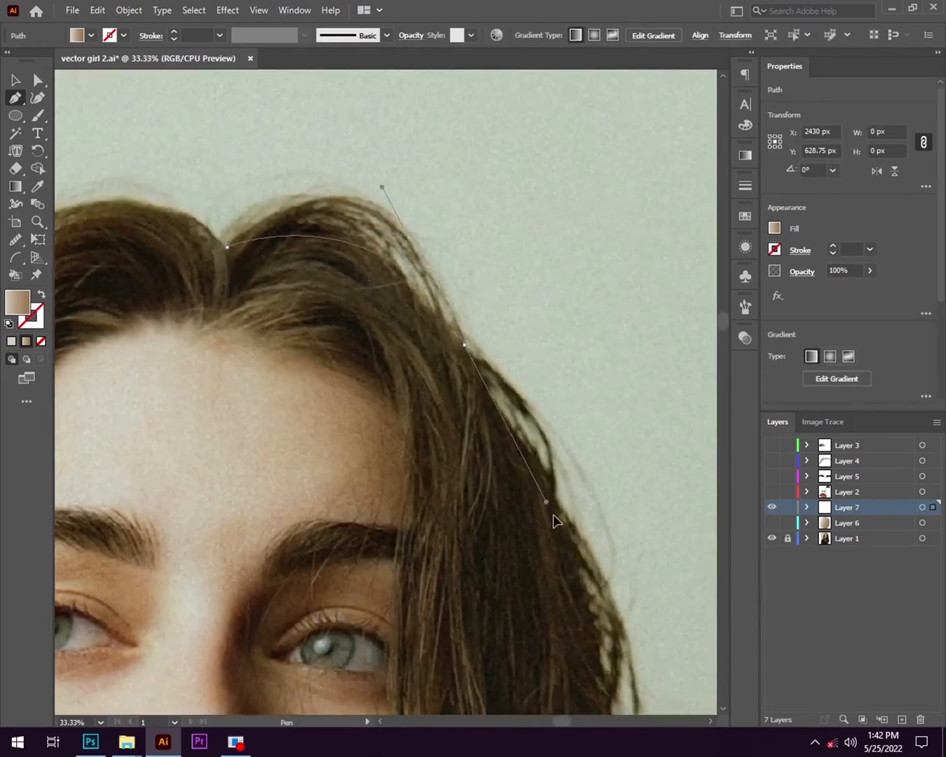
drag(502, 433, 543, 607)
- Give the hair outline no fill and a white 4 pt stroke
click(41, 295)
double_click(36, 321)
click(289, 259)
click(638, 267)
click(871, 250)
click(889, 329)
click(870, 250)
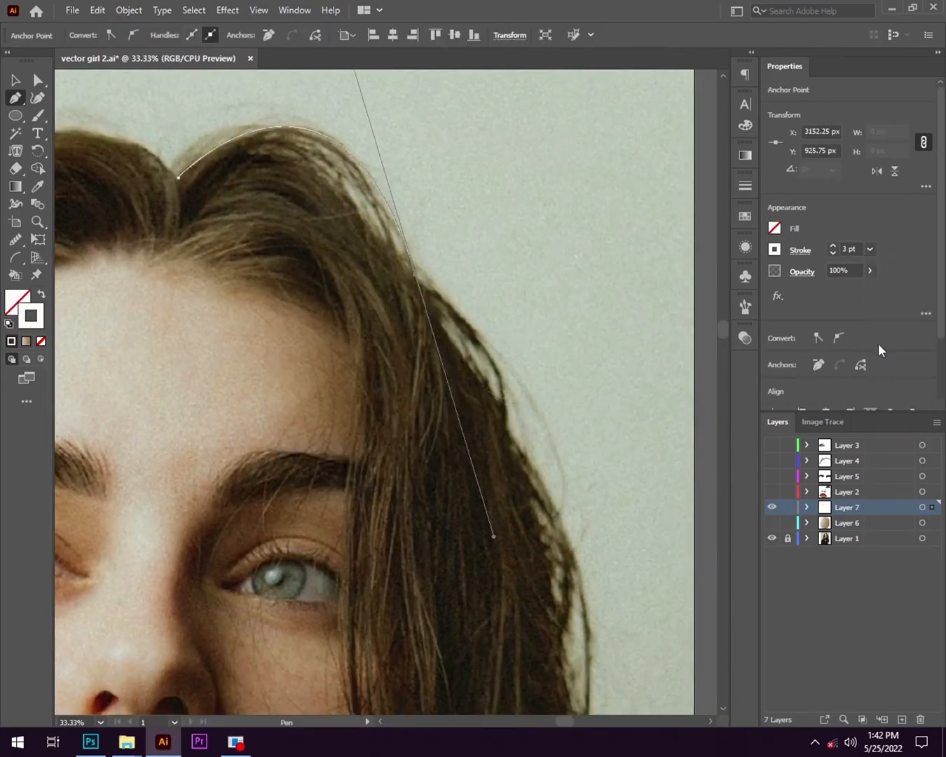
click(888, 345)
scroll(277, 225, up, 1)
click(870, 250)
click(888, 362)
scroll(425, 294, up, 1)
- Trace the outer edge of the hair on the shaded side from the crown down past cheek level
scroll(421, 217, down, 1)
drag(394, 233, 294, 233)
click(347, 208)
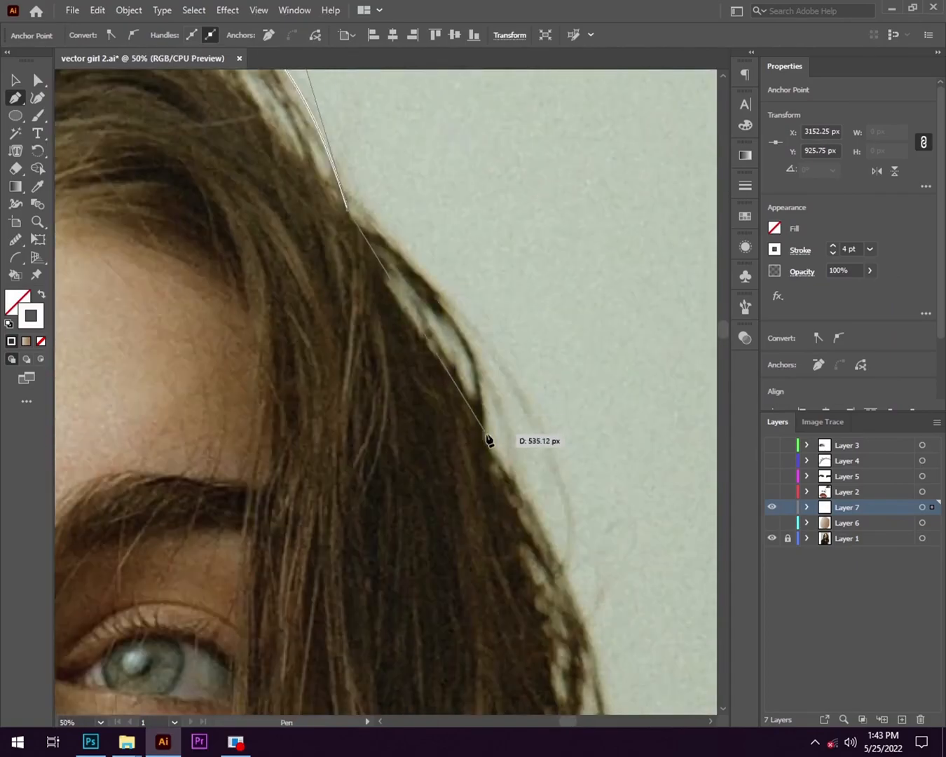
click(484, 439)
scroll(518, 484, down, 2)
drag(578, 645, 502, 402)
scroll(389, 501, up, 1)
scroll(389, 501, down, 1)
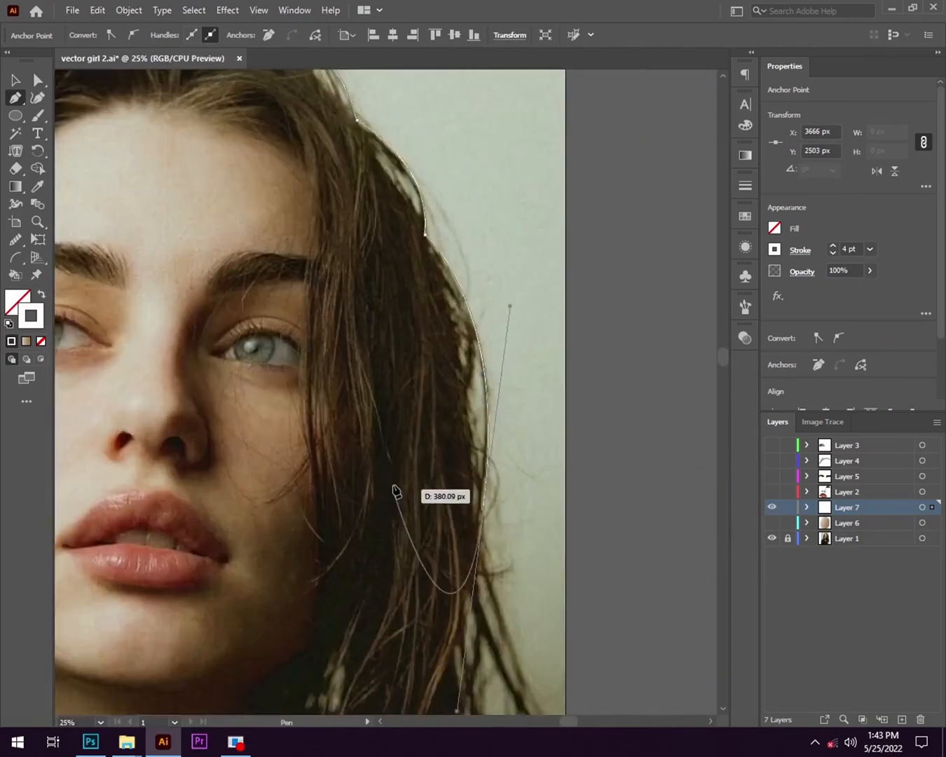
drag(486, 514, 359, 378)
scroll(358, 377, up, 1)
click(357, 372)
- Outline the first thin pointed lock sticking out from the hair's outer edge above the shoulder
scroll(428, 620, down, 2)
drag(429, 521, 471, 695)
drag(349, 329, 337, 254)
click(349, 328)
drag(464, 598, 415, 522)
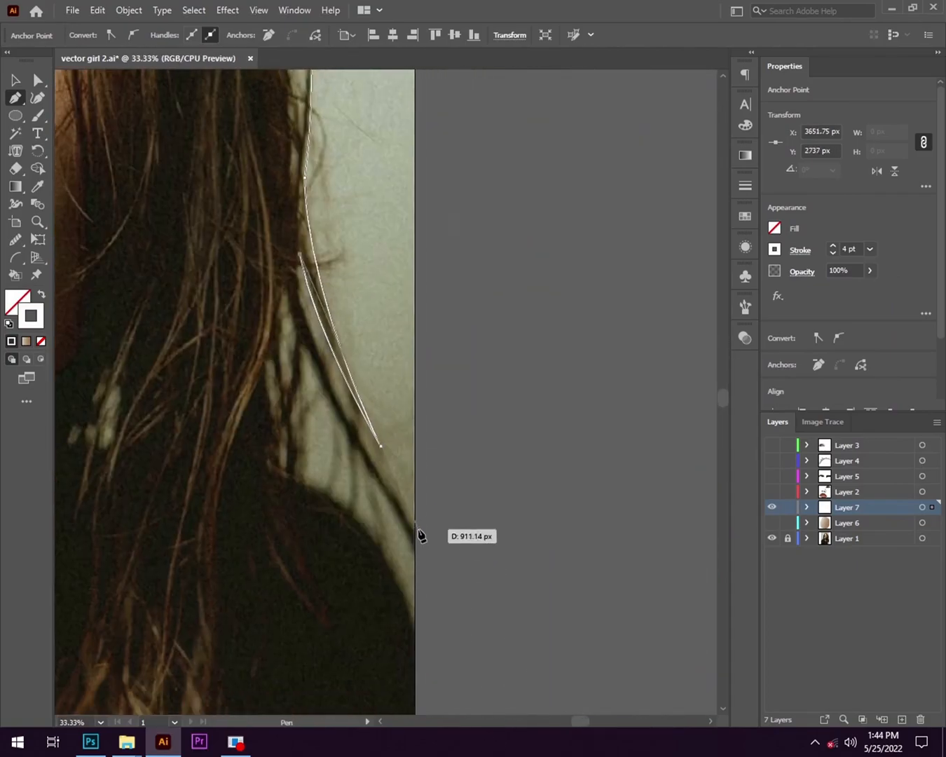
- Trace below the long lock that reaches the canvas edge, adding a row of small pointed tufts above the shoulder
drag(300, 347, 303, 379)
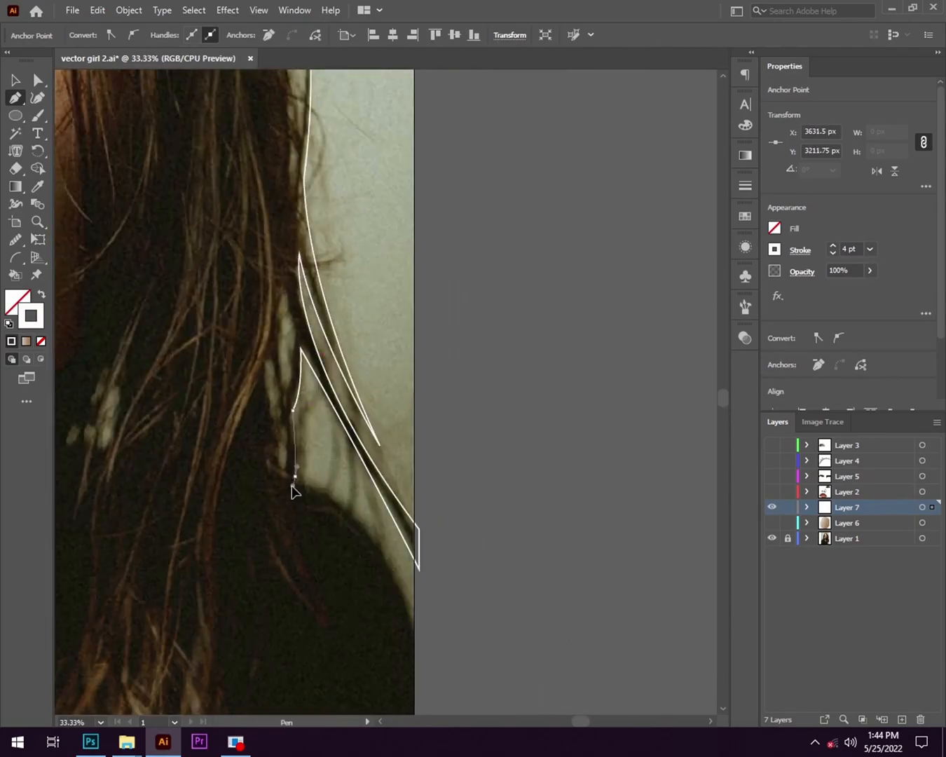
scroll(313, 501, up, 1)
drag(306, 511, 292, 531)
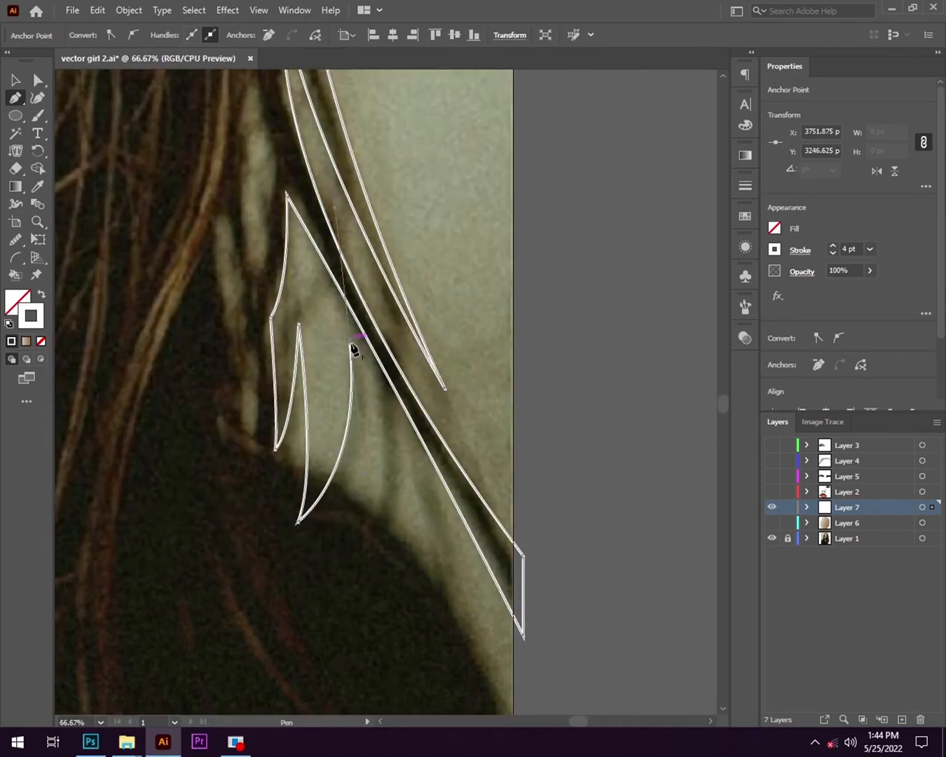
drag(386, 630, 380, 651)
scroll(380, 651, down, 2)
drag(380, 652, 300, 419)
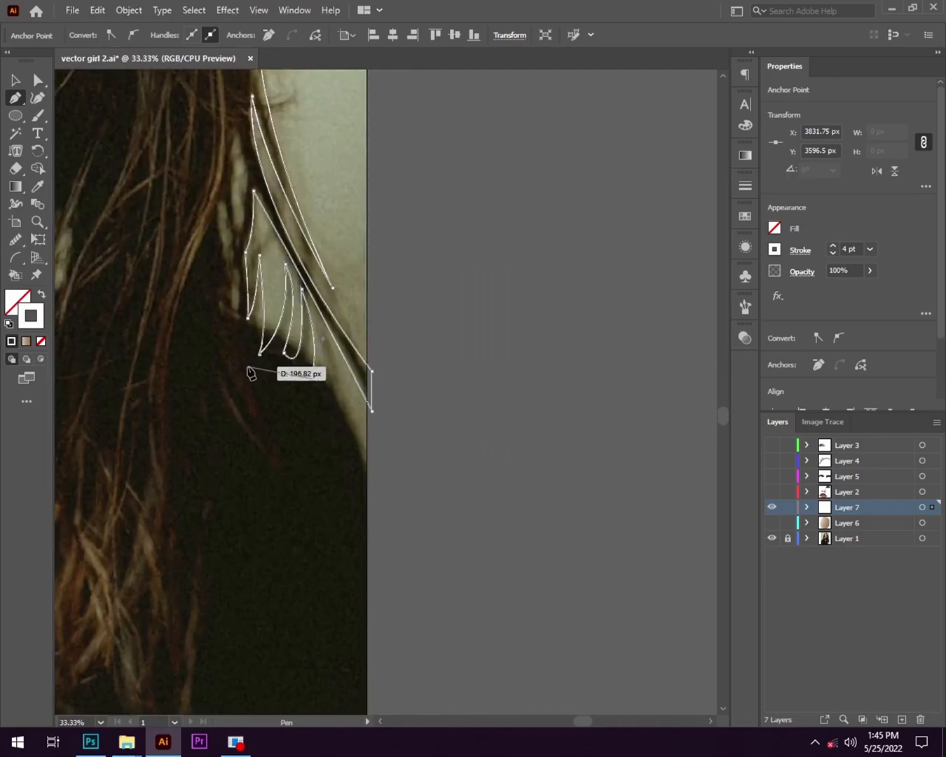
- Outline the pointed locks over the dark top and continue the hair's edge down towards the chest
key(ctrl+equal)
drag(196, 445, 173, 500)
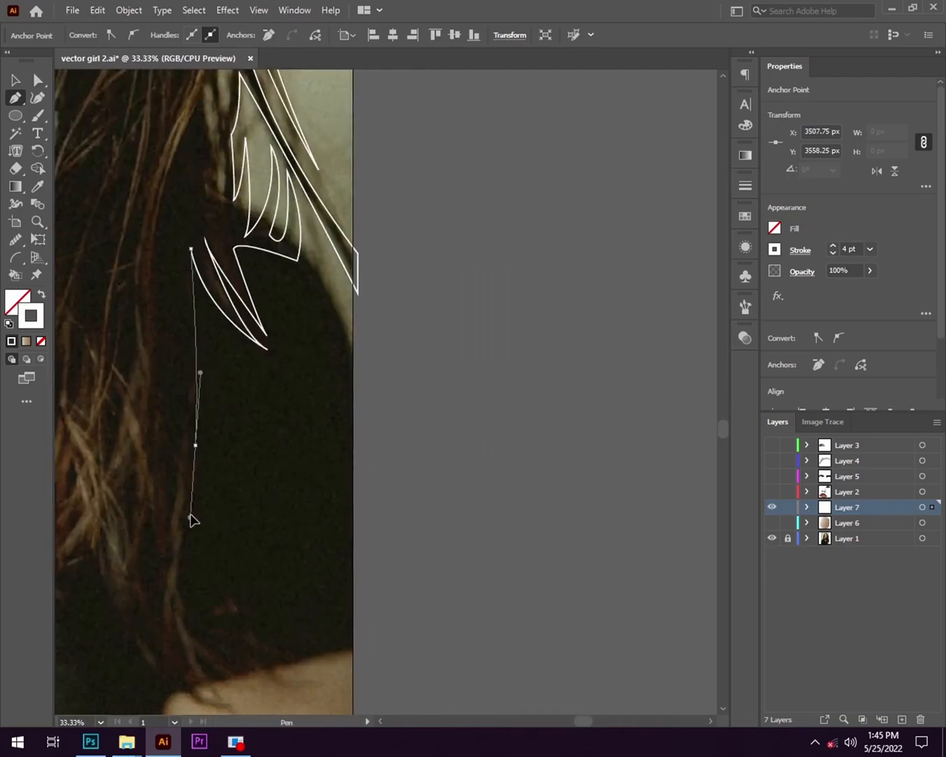
drag(210, 393, 201, 392)
drag(197, 499, 206, 312)
drag(197, 326, 204, 416)
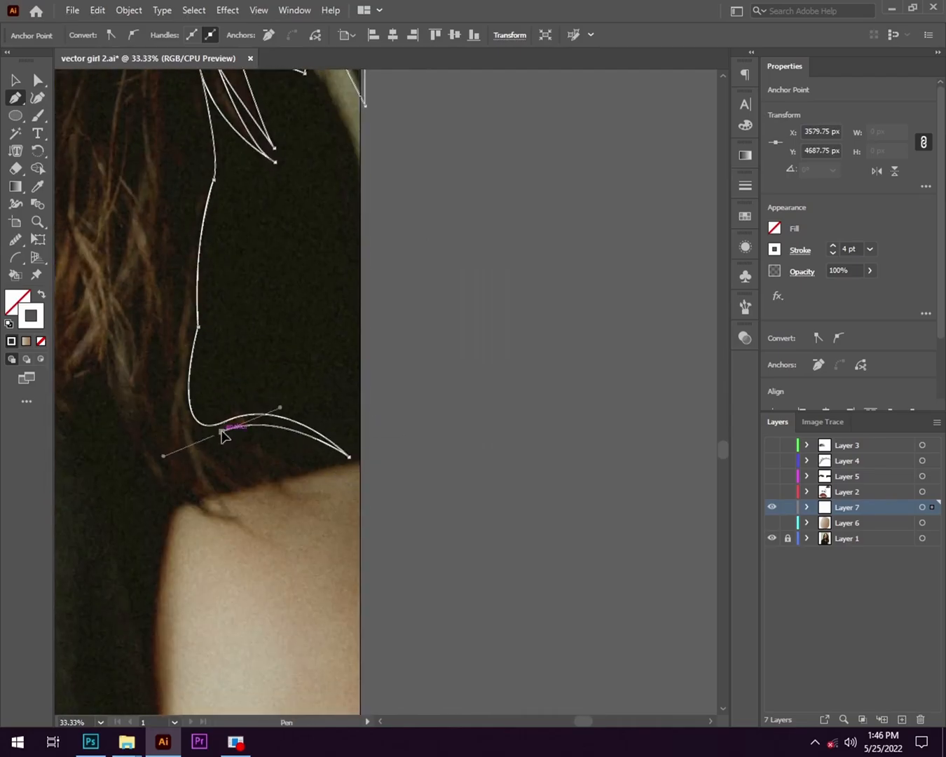
- Outline the thin pointed locks sweeping from the hair's lower corner across the top of the shoulder to the canvas edge
click(196, 433)
key(ctrl+equal)
drag(213, 506, 275, 421)
drag(357, 420, 372, 393)
drag(266, 411, 237, 368)
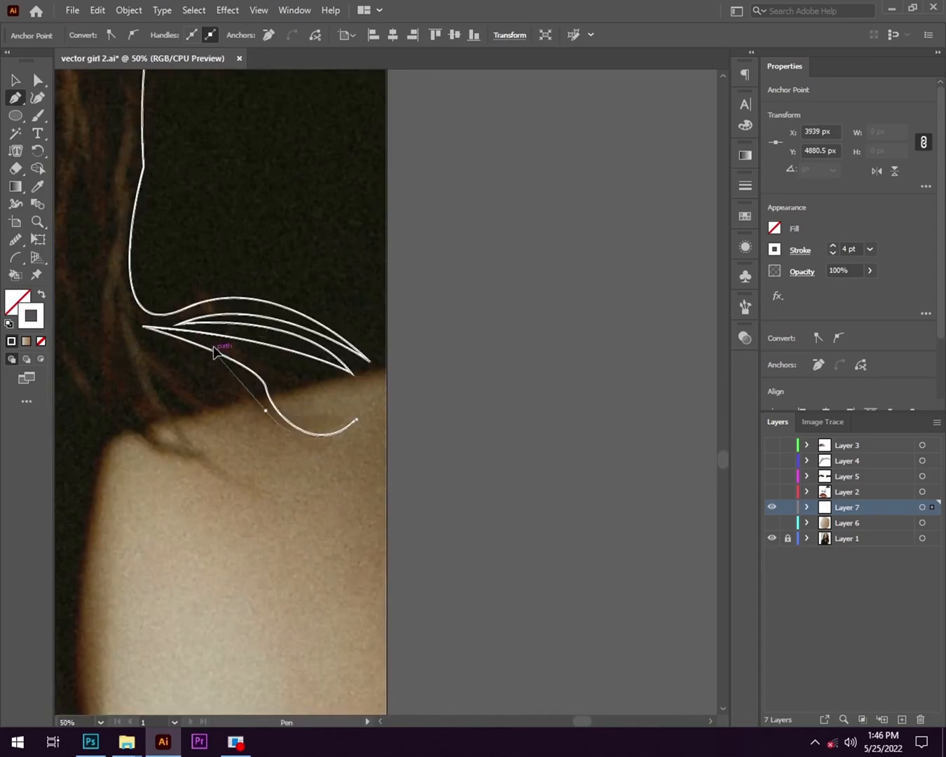
drag(76, 333, 54, 304)
click(213, 274)
drag(368, 393, 412, 383)
- Outline the long curved locks falling over the edge of the bare shoulder, with their shared pointed roots
key(ctrl+minus)
key(ctrl+minus)
mouse_move(301, 331)
mouse_down()
mouse_move(414, 538)
mouse_move(386, 467)
mouse_up()
key(ctrl+equal)
key(ctrl+equal)
key(ctrl+equal)
mouse_move(431, 529)
mouse_down()
mouse_move(424, 561)
mouse_move(328, 411)
mouse_move(423, 449)
mouse_up()
click(282, 275)
click(375, 423)
- Outline the pointed lock beside the shoulder and trace the hair's lower edge inward over the dark top with jagged tips
key(ctrl+minus)
drag(267, 382, 306, 503)
drag(297, 387, 307, 342)
click(297, 387)
drag(291, 505, 321, 588)
click(291, 504)
drag(197, 309, 384, 437)
click(197, 310)
click(369, 455)
click(373, 416)
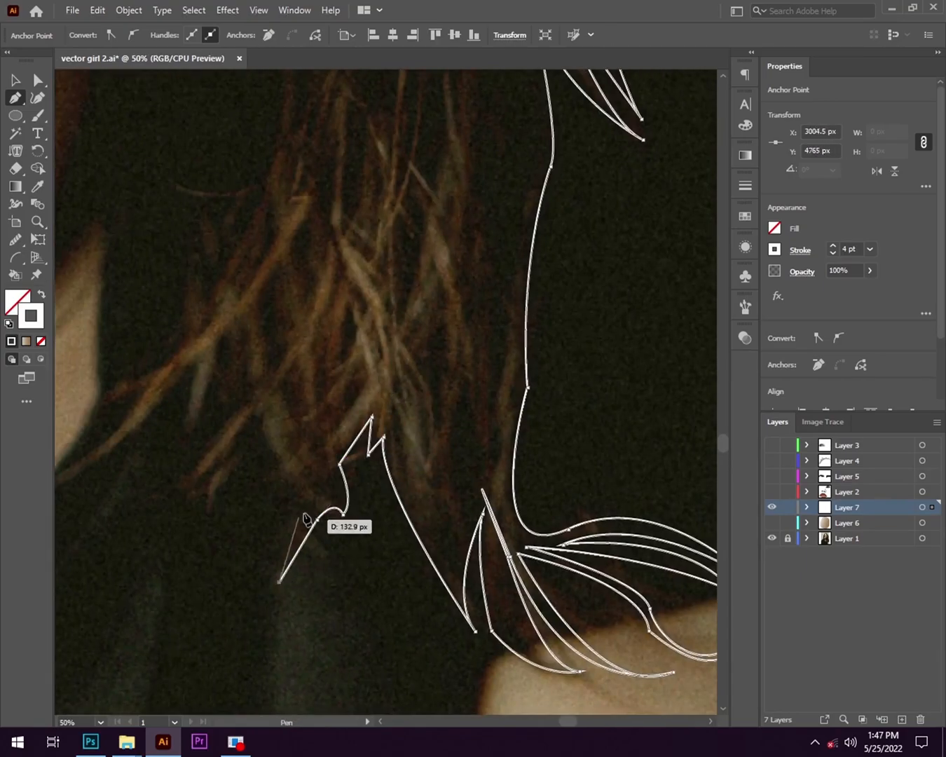
- Continue the hair's lower edge towards the neckline with a zigzag of pointed tips over the dark top
click(237, 490)
click(280, 476)
click(260, 415)
mouse_move(211, 493)
mouse_down()
mouse_move(211, 528)
mouse_move(211, 499)
mouse_up()
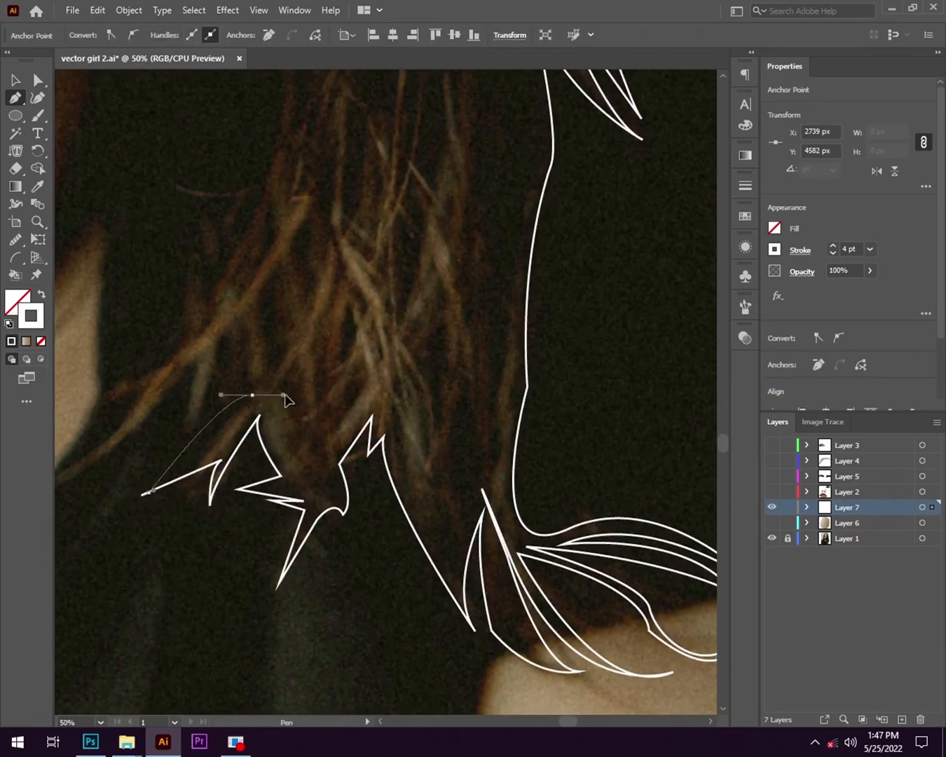
click(227, 340)
drag(187, 433, 177, 443)
click(195, 366)
- Outline the stray locks reaching the neckline and the small pointed tufts rising from them beside the neck
drag(196, 366, 340, 412)
drag(193, 536, 174, 542)
drag(290, 436, 293, 602)
click(245, 453)
click(231, 522)
click(246, 578)
click(251, 489)
click(216, 462)
click(308, 460)
scroll(307, 484, down, 3)
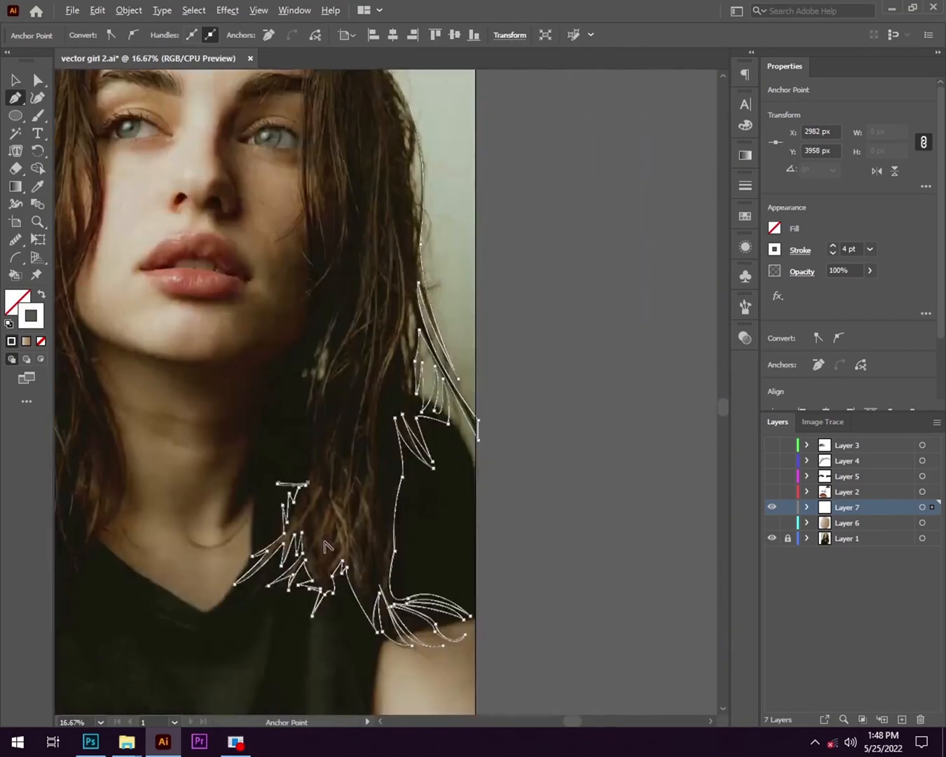
- Trace the hair's inner edge upward beside the shaded neck, adding a narrow pointed tuft
scroll(284, 481, up, 4)
drag(403, 191, 403, 455)
click(413, 401)
drag(363, 489, 364, 511)
click(387, 401)
scroll(386, 424, down, 3)
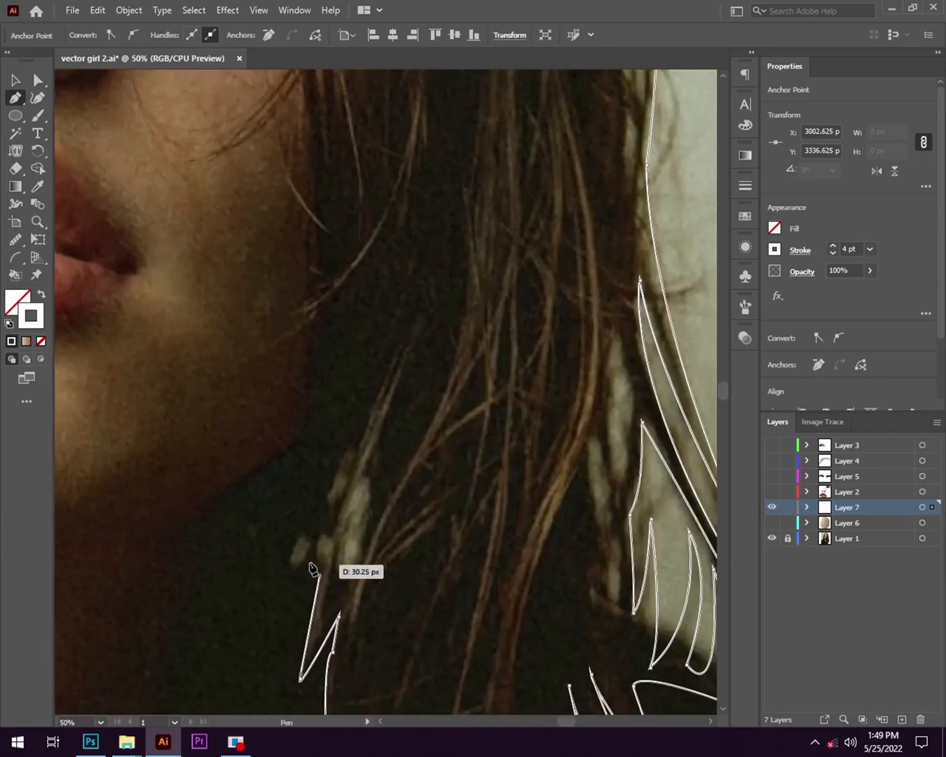
- Trace the pointed lock rising beside the shaded side of the jaw, undoing a misplaced point
click(315, 563)
drag(389, 365, 411, 345)
drag(354, 628, 322, 629)
key(ctrl+z)
scroll(303, 678, up, 4)
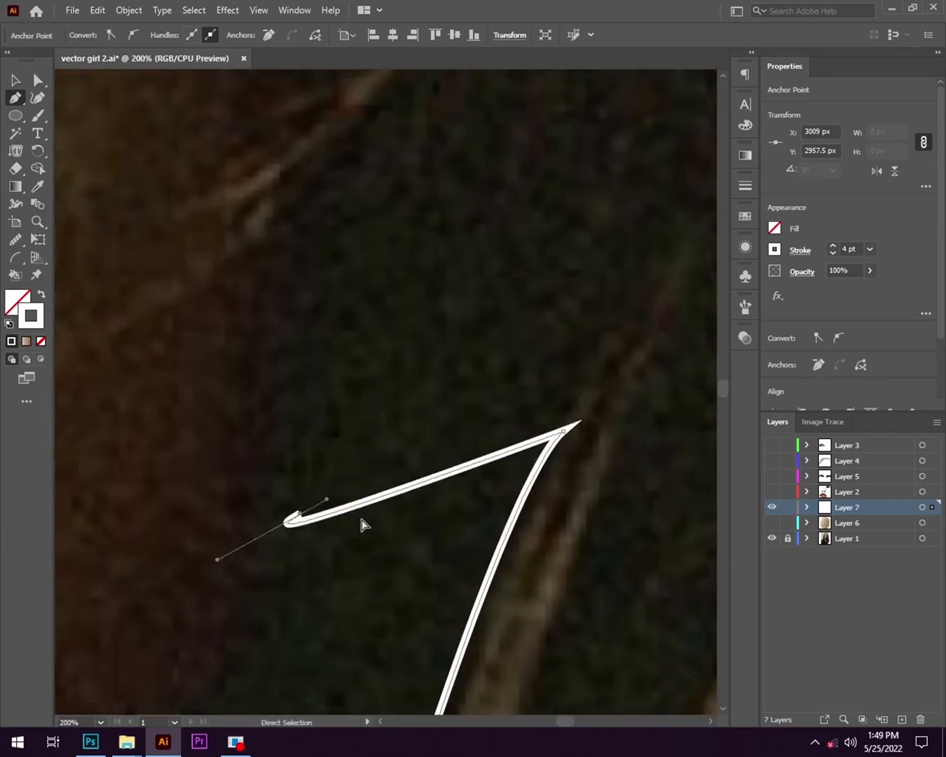
scroll(493, 466, down, 4)
drag(701, 318, 485, 385)
- Add small pointed tufts to the hair's inner edge where it meets the shaded jaw and cheek
scroll(486, 408, down, 1)
scroll(485, 386, up, 3)
scroll(447, 343, right, 3)
drag(369, 331, 382, 309)
click(294, 328)
click(337, 276)
scroll(195, 364, down, 4)
scroll(201, 372, up, 2)
- Trace the hair's inner edge up along the shaded cheek and the side of the forehead
drag(153, 344, 105, 361)
drag(201, 304, 220, 280)
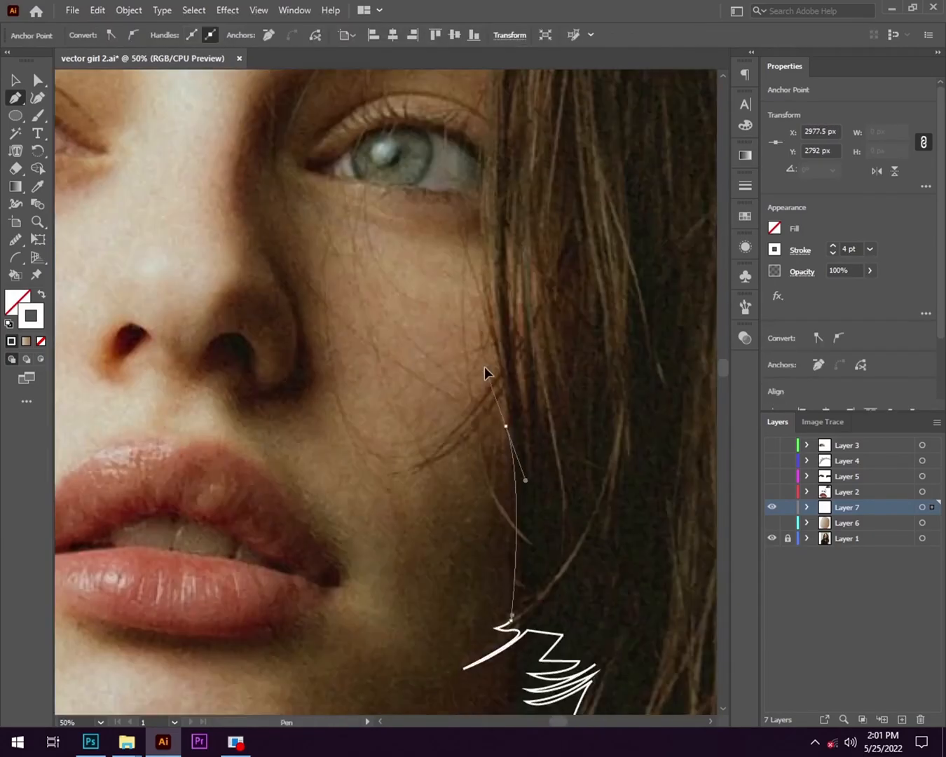
scroll(457, 277, down, 2)
drag(486, 374, 372, 385)
scroll(421, 507, up, 3)
drag(228, 232, 178, 475)
scroll(419, 473, down, 1)
- Outline a fan of curved pointed strands along the hairline from the shaded temple towards the centre parting
drag(400, 479, 428, 492)
scroll(429, 493, up, 2)
click(462, 502)
click(582, 479)
click(417, 496)
drag(564, 415, 356, 452)
drag(290, 430, 290, 430)
drag(458, 374, 592, 375)
drag(333, 444, 359, 345)
drag(421, 353, 486, 363)
drag(318, 440, 284, 279)
drag(313, 464, 555, 494)
key(ctrl+z)
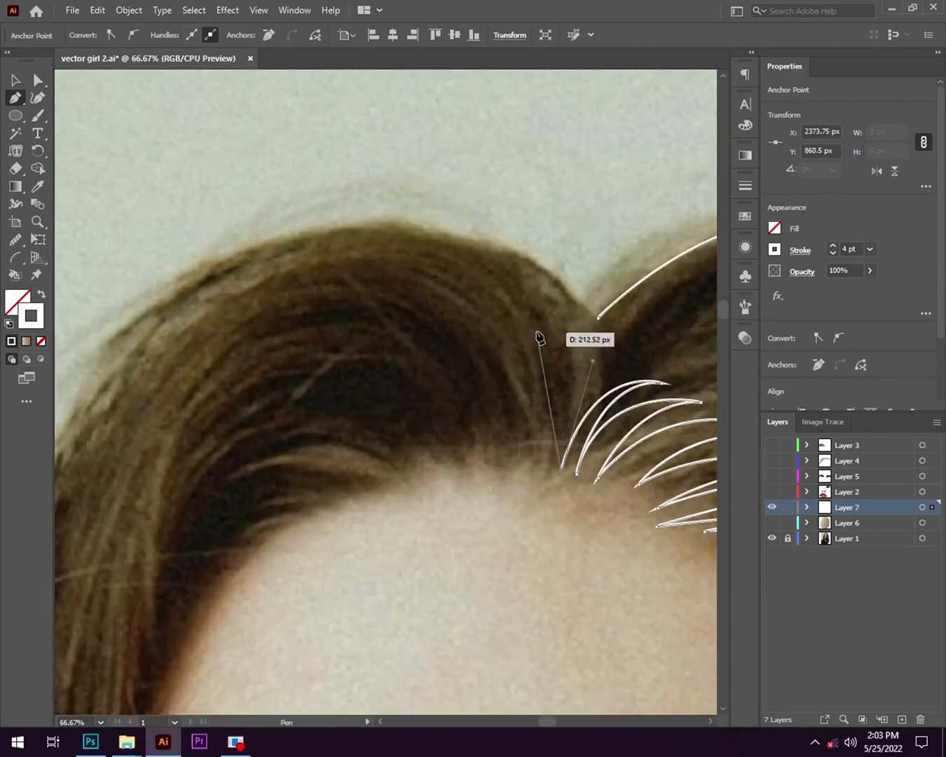
- Outline the curved pointed strands rising from the hairline on the lit side of the centre parting
drag(482, 381, 469, 370)
click(516, 387)
scroll(516, 388, down, 1)
drag(384, 438, 429, 518)
key(ctrl+z)
scroll(428, 490, up, 3)
drag(569, 475, 572, 510)
drag(374, 334, 308, 316)
click(375, 334)
drag(539, 471, 538, 500)
click(539, 472)
- Add longer, flatter pointed strands along the hairline above the lit side of the forehead
scroll(237, 290, down, 2)
drag(188, 318, 268, 328)
drag(268, 316, 179, 338)
drag(443, 385, 562, 469)
scroll(400, 414, up, 2)
drag(398, 410, 602, 462)
drag(279, 286, 201, 353)
scroll(493, 480, down, 2)
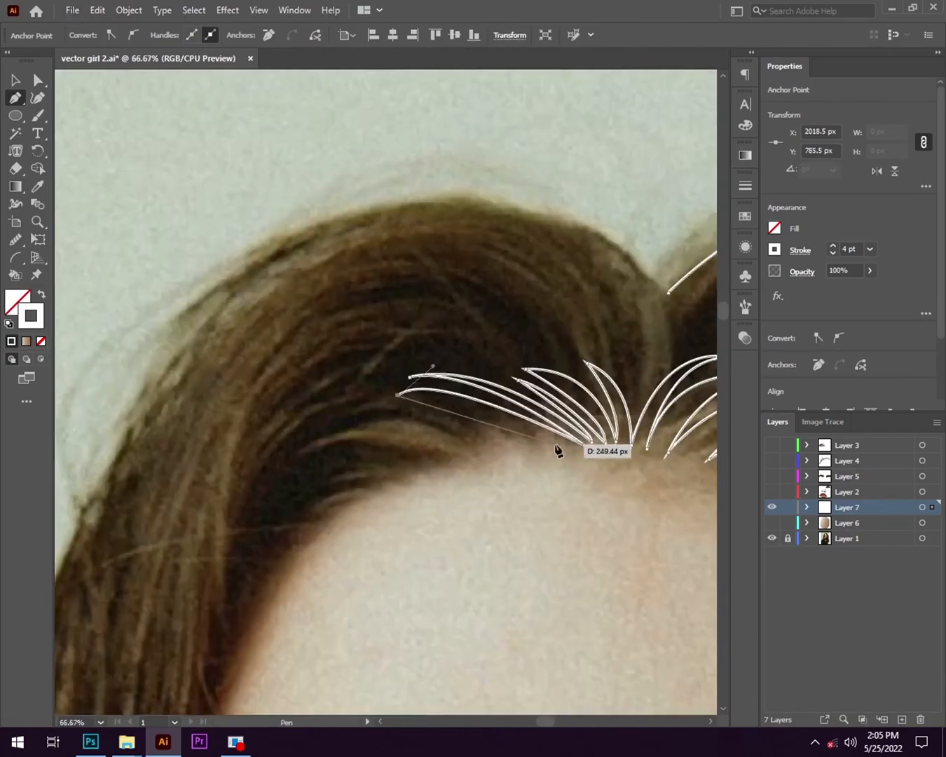
- Add short pointed strands below the long ones on the lit hairline and undo the last curve segment
click(379, 419)
drag(538, 447, 545, 453)
drag(423, 436, 313, 461)
scroll(433, 449, up, 2)
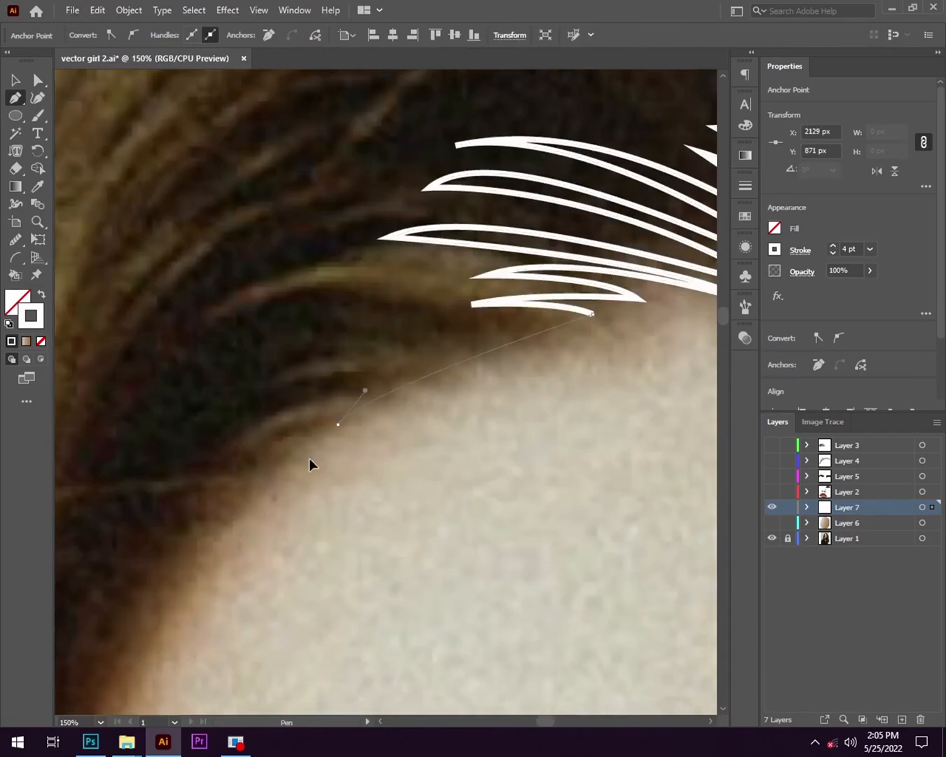
key(ctrl+z)
scroll(364, 449, down, 1)
- Outline a group of long pointed strands curving down over the lit corner of the forehead
drag(210, 502, 173, 557)
drag(459, 465, 634, 482)
drag(193, 549, 183, 634)
drag(420, 477, 609, 484)
drag(417, 485, 481, 391)
drag(220, 502, 159, 585)
drag(477, 393, 581, 386)
- Trace the hair's inner edge around the lit forehead corner down to the temple, undoing a stray point
scroll(421, 421, down, 3)
drag(199, 378, 179, 521)
drag(121, 683, 169, 693)
scroll(149, 547, down, 1)
drag(150, 546, 431, 553)
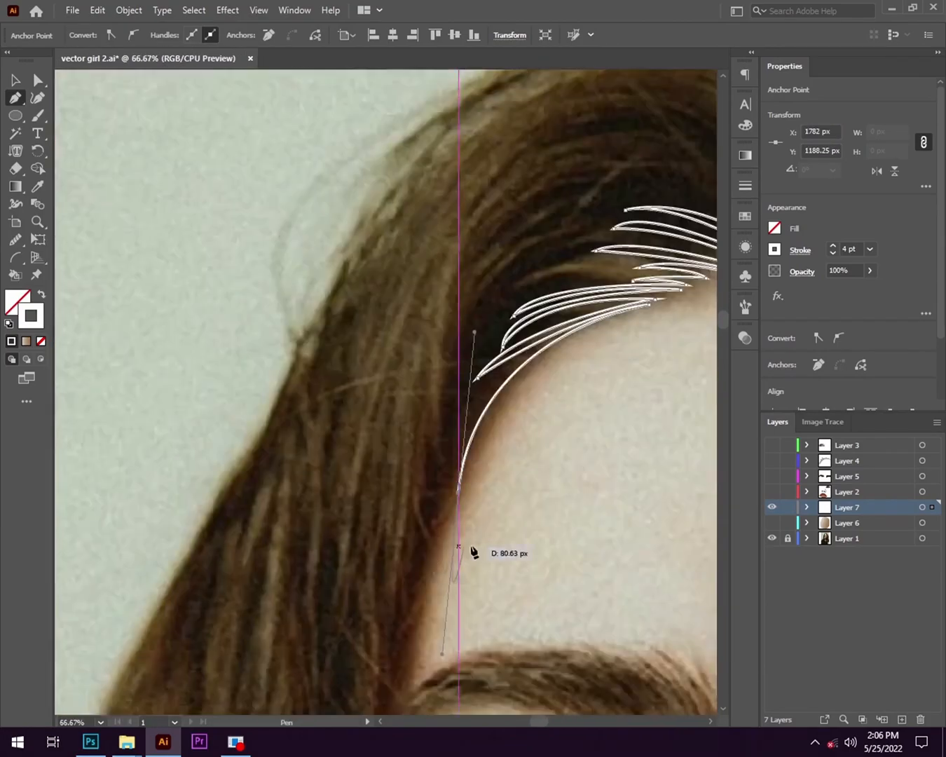
key(ctrl+z)
- Continue the hair's inner edge from the lit temple down past the outer end of the eyebrow
drag(483, 395, 481, 343)
click(541, 370)
drag(431, 514, 429, 691)
key(ctrl+z)
key(ctrl+z)
click(504, 279)
drag(419, 580, 405, 707)
click(419, 580)
drag(427, 621, 489, 402)
- Undo the last points beside the eye and retrace the hair's inner edge down the lit cheek to the jaw
scroll(489, 401, down, 1)
drag(497, 526, 497, 527)
drag(512, 673, 514, 414)
scroll(483, 240, down, 4)
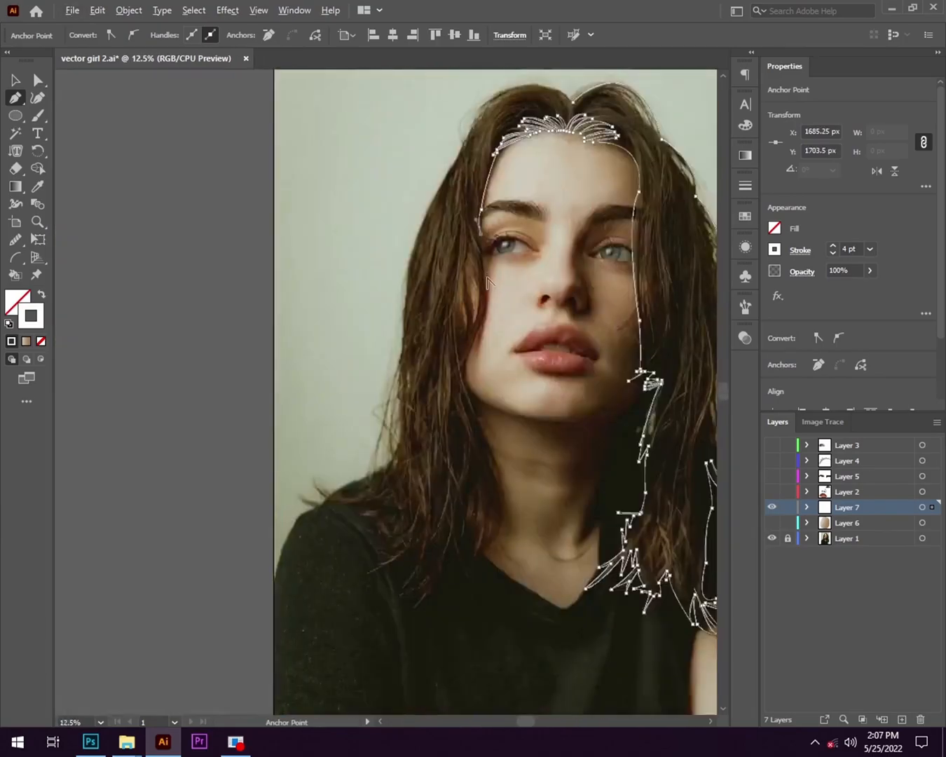
scroll(434, 170, up, 3)
key(ctrl+z)
key(ctrl+z)
drag(561, 339, 571, 375)
drag(577, 445, 583, 476)
drag(545, 615, 574, 414)
scroll(578, 382, down, 2)
scroll(568, 421, up, 1)
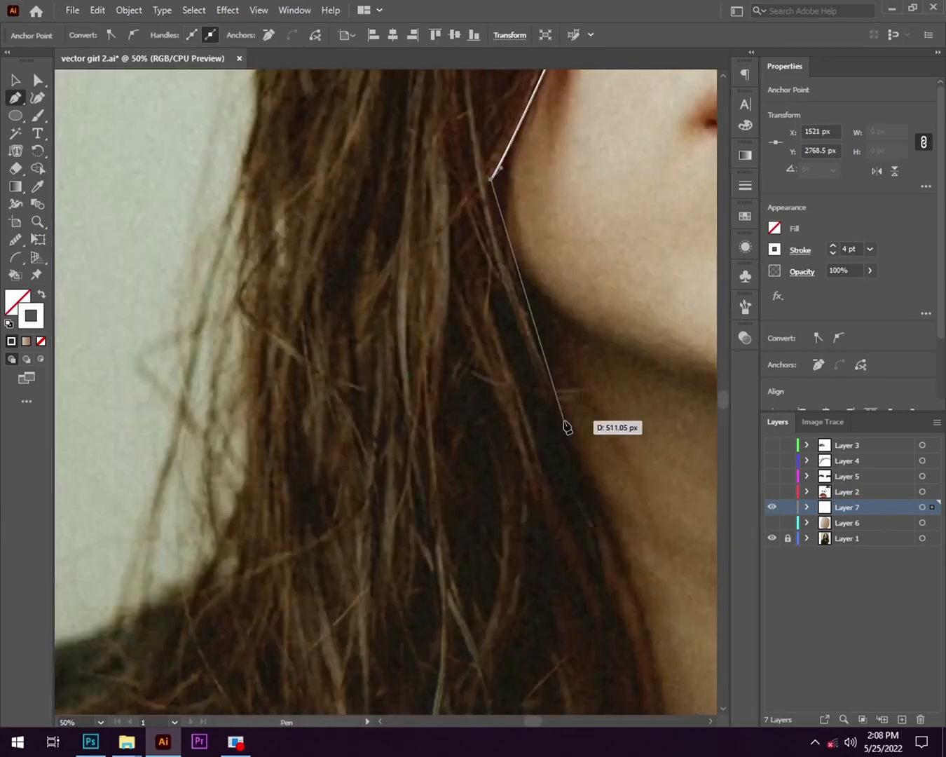
- Outline the narrow pointed strands running from the lit side of the jaw down beside the neck
click(487, 291)
drag(548, 475, 561, 494)
drag(543, 566, 447, 355)
scroll(435, 266, down, 2)
click(419, 215)
click(450, 310)
click(442, 250)
- Outline long tapering hair strands curving from the lit side of the jaw down beside the neck to the collar
drag(415, 526, 324, 618)
click(414, 527)
scroll(388, 354, down, 2)
scroll(388, 354, up, 2)
drag(519, 213, 452, 82)
drag(506, 523, 458, 656)
click(506, 522)
drag(510, 217, 472, 170)
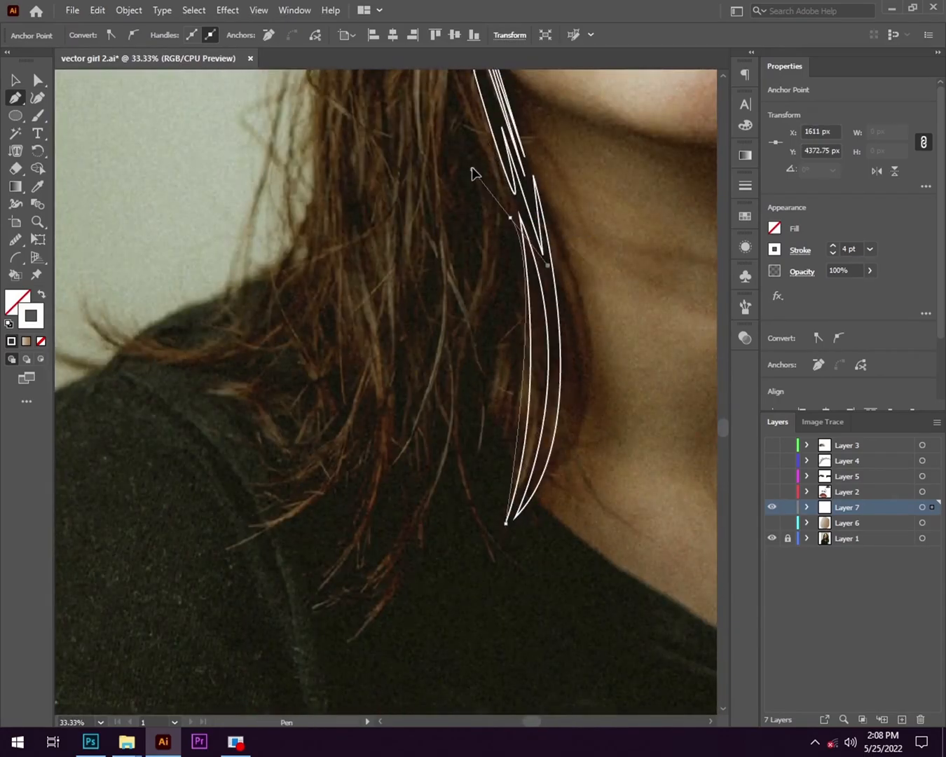
- Trace the next wide strand down onto the dark sweater and finish it with a forked, pointed tip
click(478, 217)
drag(521, 571, 661, 717)
click(522, 478)
drag(481, 432, 474, 415)
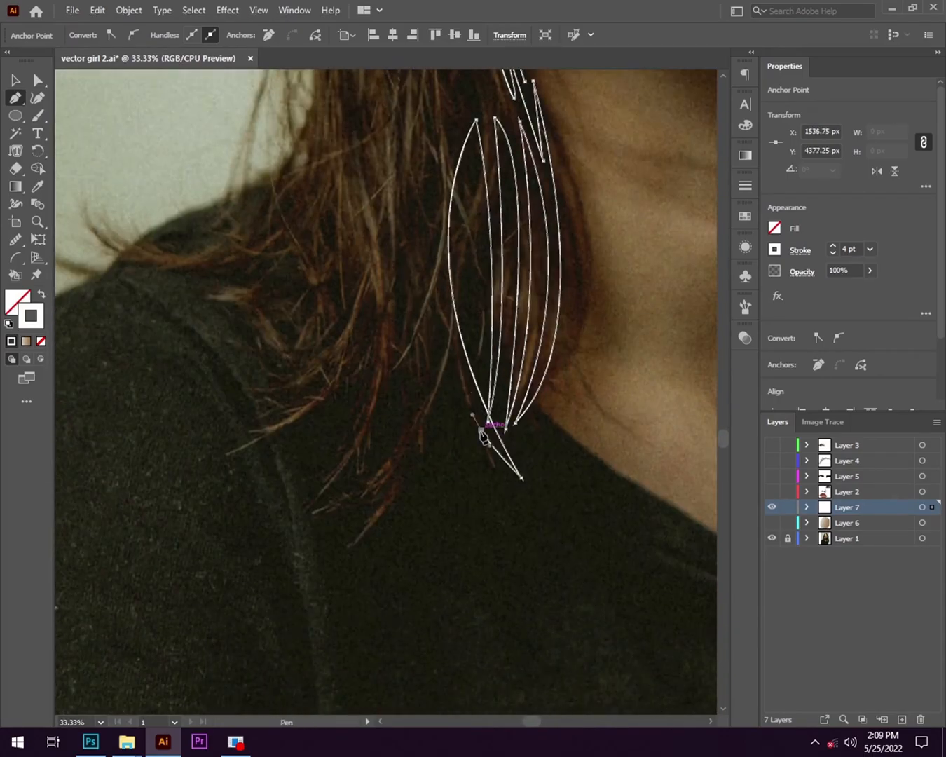
click(482, 432)
scroll(477, 474, up, 2)
click(517, 468)
drag(433, 201, 455, 153)
- Continue the hair's lower edge with a long pointed strand and the first narrow tips fanning out over the sweater
click(371, 373)
click(369, 408)
click(371, 439)
drag(370, 439, 456, 358)
drag(333, 465, 322, 482)
drag(410, 365, 447, 314)
drag(246, 481, 203, 490)
drag(390, 372, 468, 266)
click(389, 372)
- Extend the fan of narrow pointed tips along the hair's lower edge towards the shoulder
drag(235, 471, 177, 483)
drag(372, 368, 420, 315)
scroll(314, 502, down, 5)
scroll(316, 513, up, 4)
click(305, 370)
drag(198, 523, 159, 556)
click(198, 522)
drag(240, 451, 283, 395)
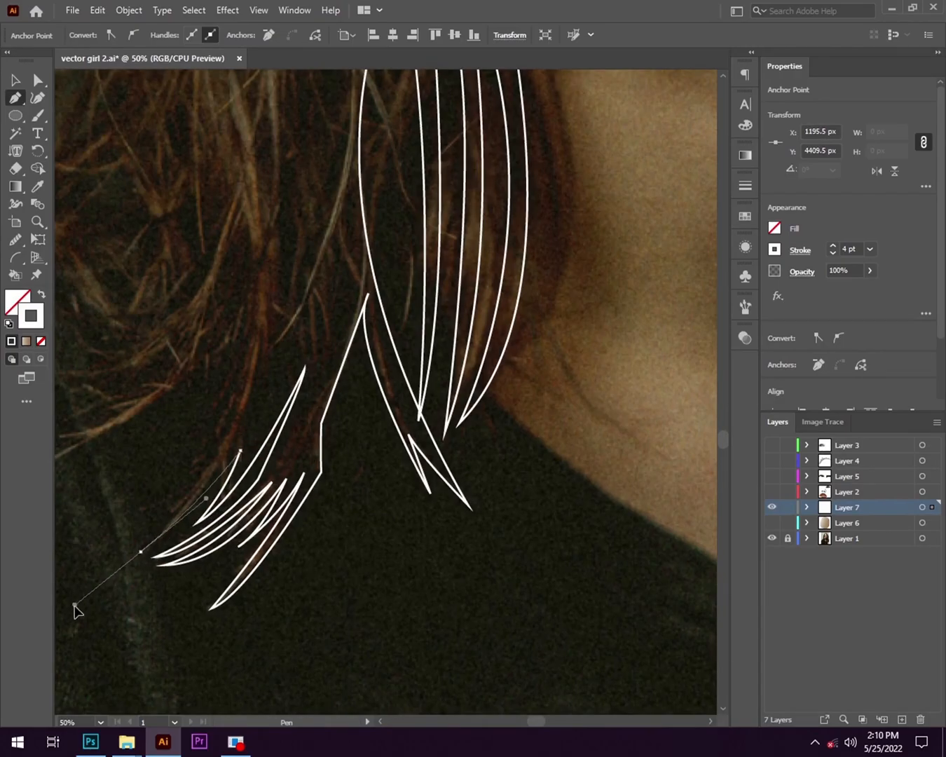
drag(88, 582, 88, 582)
- Add further zigzag strand tips along the hair's lower edge where the strands thin out over the sweater
scroll(127, 523, up, 3)
drag(376, 353, 416, 247)
drag(239, 499, 193, 536)
drag(336, 388, 364, 350)
drag(166, 493, 113, 511)
scroll(288, 597, down, 3)
drag(279, 607, 237, 648)
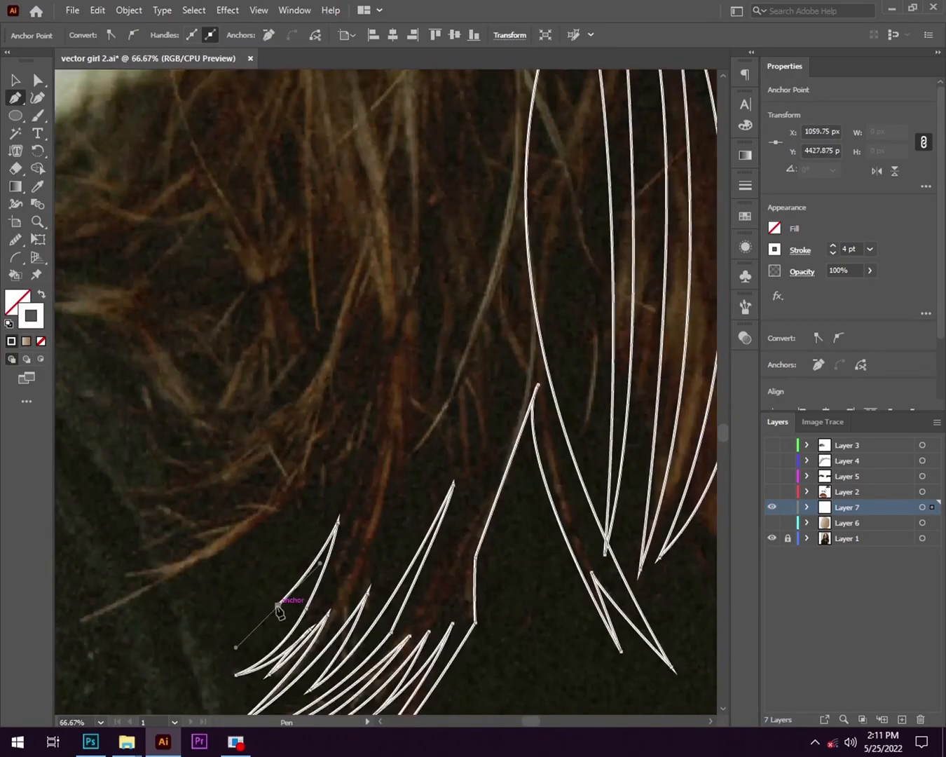
- Outline the long slanted lock reaching outward over the sweater, including its split end and upper edge
drag(323, 508, 334, 468)
drag(403, 616, 245, 689)
drag(601, 507, 582, 520)
drag(401, 623, 349, 628)
scroll(399, 626, up, 1)
drag(202, 516, 227, 493)
drag(157, 505, 143, 495)
drag(314, 441, 359, 389)
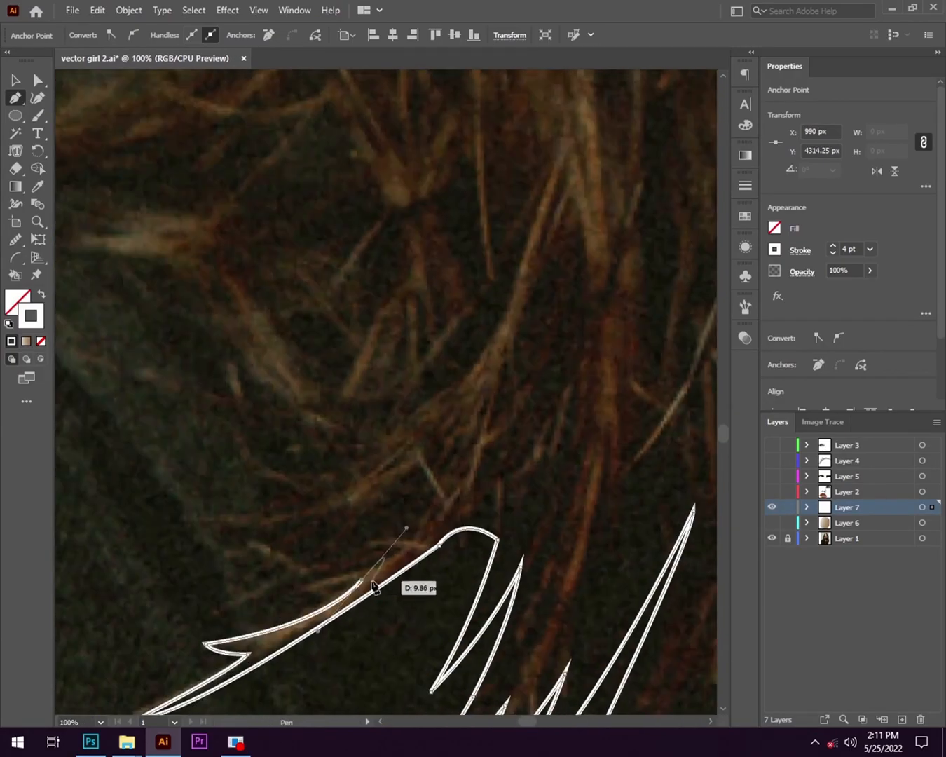
- Trace short jagged hair tips directly above the long slanted lock
scroll(436, 623, down, 1)
drag(351, 590, 372, 581)
drag(286, 600, 266, 601)
drag(344, 582, 367, 570)
drag(276, 548, 260, 529)
drag(354, 575, 378, 579)
drag(305, 546, 273, 515)
- Trace the next spiky tips up the hair's outer edge and the base of the lock curving over the shoulder
drag(411, 643, 440, 628)
click(410, 643)
drag(340, 601, 316, 577)
drag(425, 633, 453, 640)
drag(343, 591, 317, 543)
drag(409, 612, 433, 616)
scroll(246, 527, down, 2)
scroll(319, 550, up, 2)
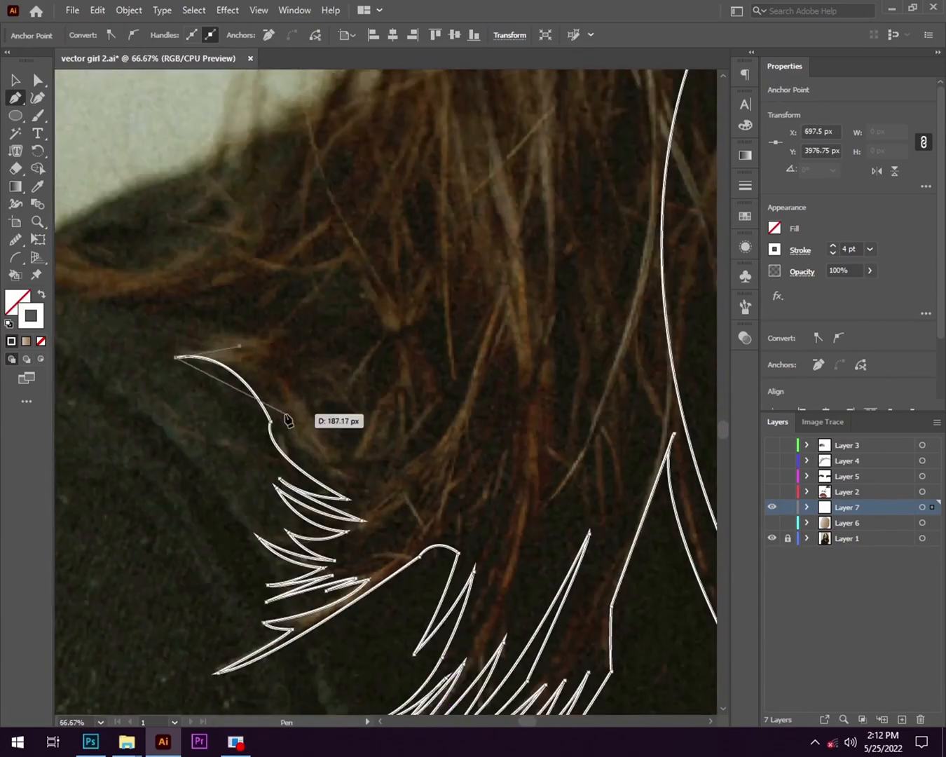
- Outline the lowest curved strands sweeping outward over the shoulder, with a point at each end
drag(294, 412, 310, 436)
drag(416, 636, 490, 655)
click(416, 635)
drag(243, 481, 155, 522)
drag(427, 616, 531, 637)
click(425, 421)
drag(347, 356, 465, 592)
- Undo a stray point and trace the upper arched strands over the shoulder and the narrow tip beside them
click(359, 496)
key(ctrl+z)
drag(370, 397, 290, 456)
drag(545, 547, 624, 711)
click(637, 691)
drag(441, 530, 280, 655)
click(439, 530)
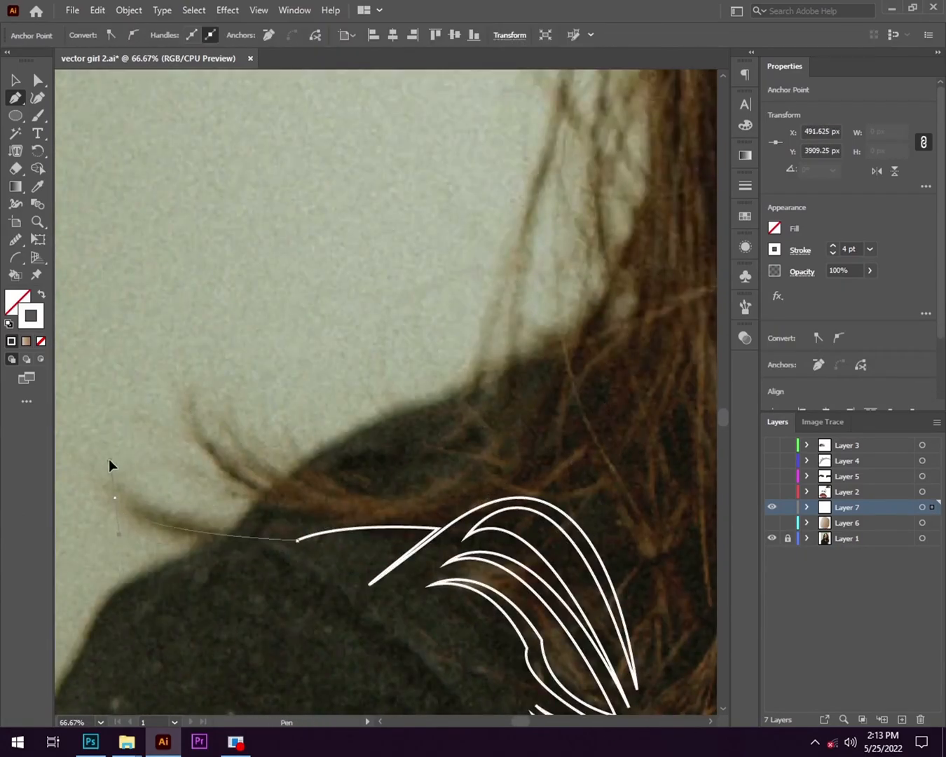
- Outline the flicked, upward-curling hair ends that extend past the shoulder onto the pale background
drag(478, 534, 476, 533)
click(350, 505)
drag(315, 420, 303, 579)
drag(263, 598, 220, 540)
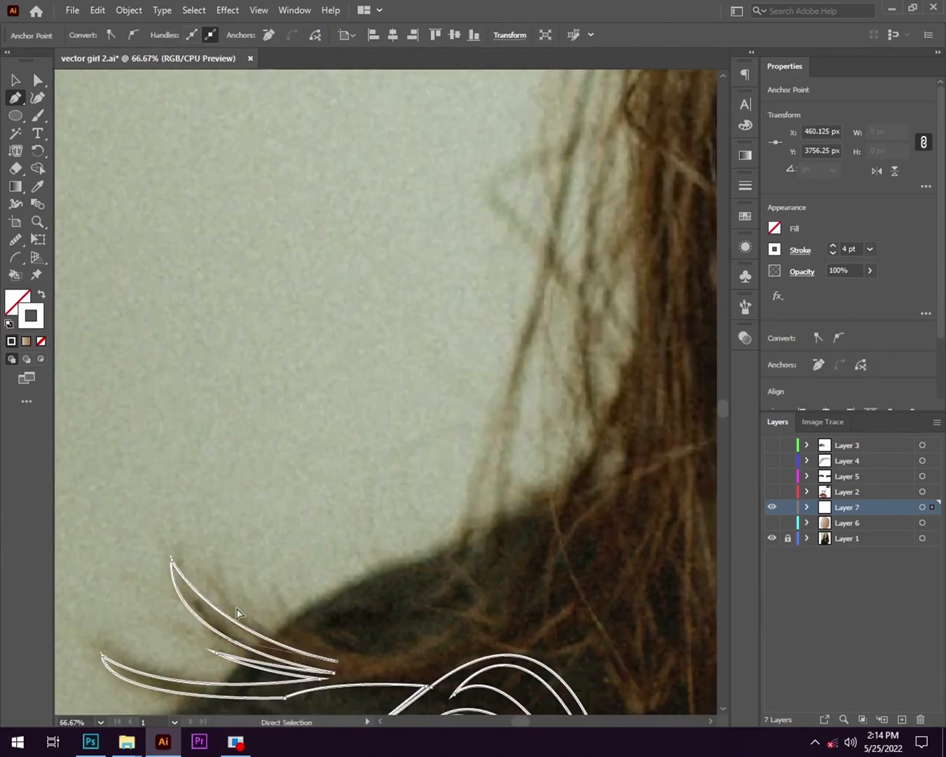
click(418, 656)
scroll(183, 506, down, 6)
scroll(150, 507, up, 4)
- Trace the hair's outer edge from the flicked ends up past the shoulder and add a thin strand beside it
drag(492, 439, 435, 582)
drag(435, 581, 466, 518)
click(434, 581)
drag(460, 411, 473, 374)
scroll(446, 499, up, 1)
drag(444, 501, 413, 283)
- Outline the long loose strand hanging outside the hair, with its curled end above the shoulder
click(338, 553)
drag(347, 391, 380, 370)
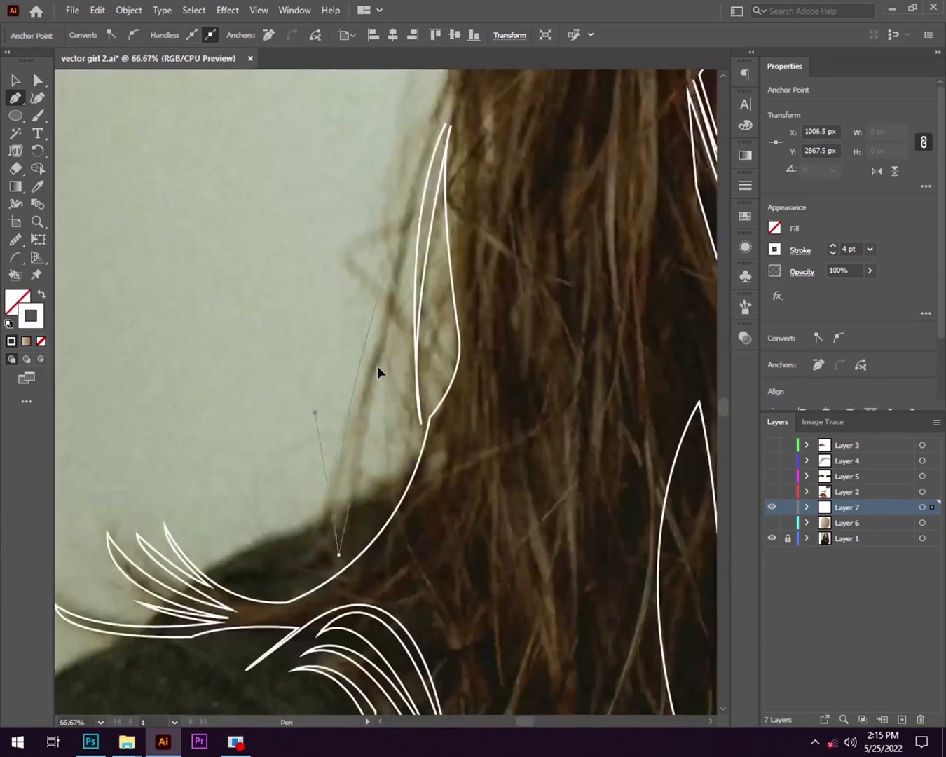
drag(440, 165, 412, 288)
click(355, 541)
click(313, 589)
click(346, 541)
drag(432, 164, 488, 90)
drag(397, 290, 318, 631)
- Continue the hair's outer edge upward on the lit side from the top of the loose strand
scroll(361, 506, up, 2)
click(340, 501)
scroll(350, 498, down, 2)
drag(410, 568, 419, 561)
drag(425, 391, 429, 366)
drag(428, 364, 404, 568)
drag(419, 427, 400, 568)
- Carry the hair's outer edge up along the lit side of the head to the start of the crown's curve
scroll(421, 491, down, 2)
scroll(358, 484, up, 4)
drag(318, 421, 338, 358)
drag(344, 352, 289, 572)
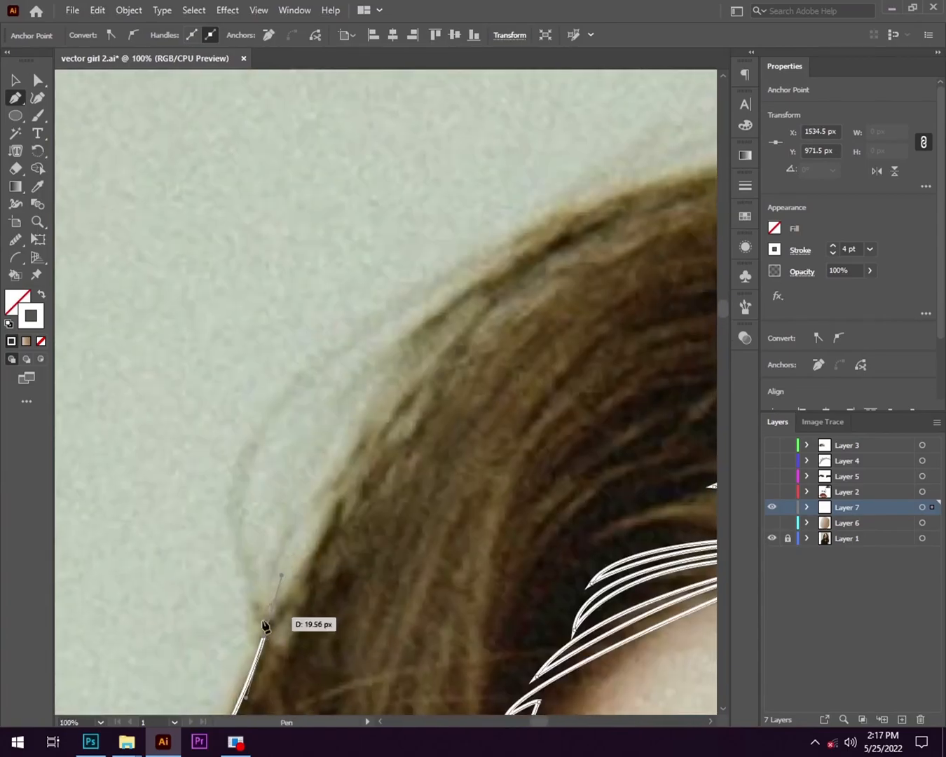
scroll(289, 571, down, 4)
scroll(440, 486, up, 2)
scroll(696, 553, down, 4)
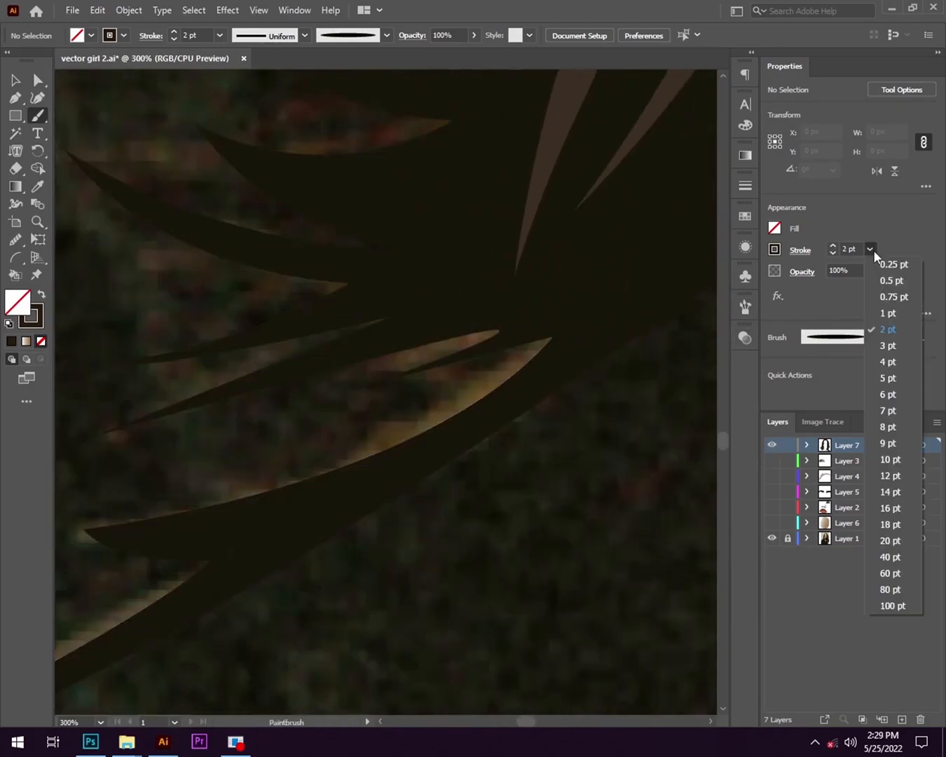
- Set the brush stroke to 0.25 pt and paint fine light-brown hairs over the dark hair, checking against the photo layer
click(868, 249)
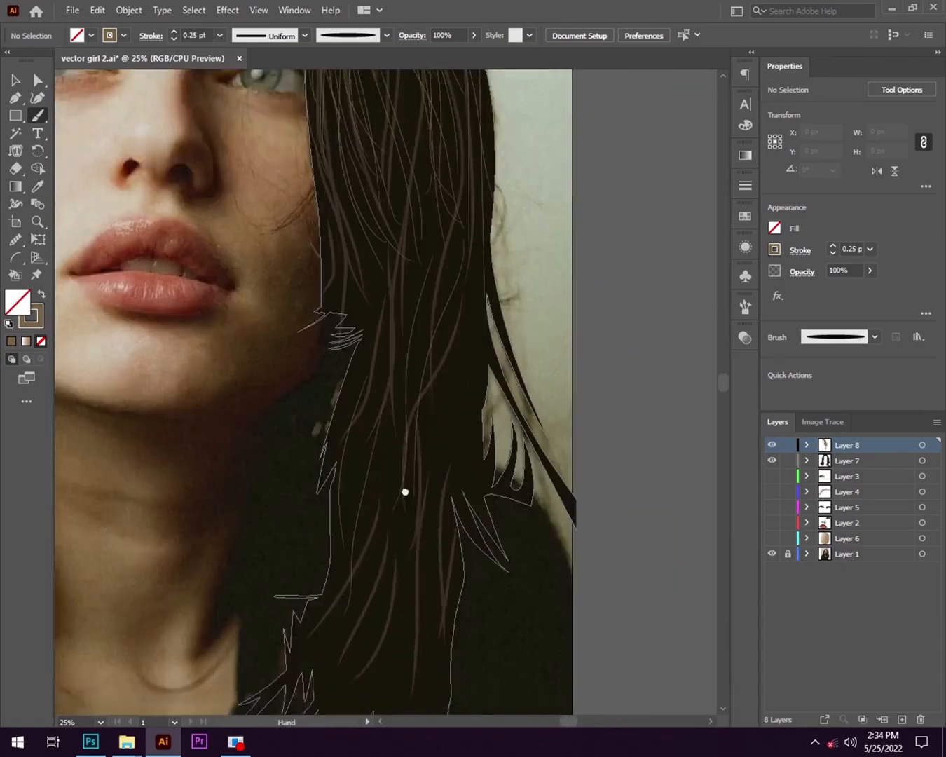
drag(406, 492, 417, 368)
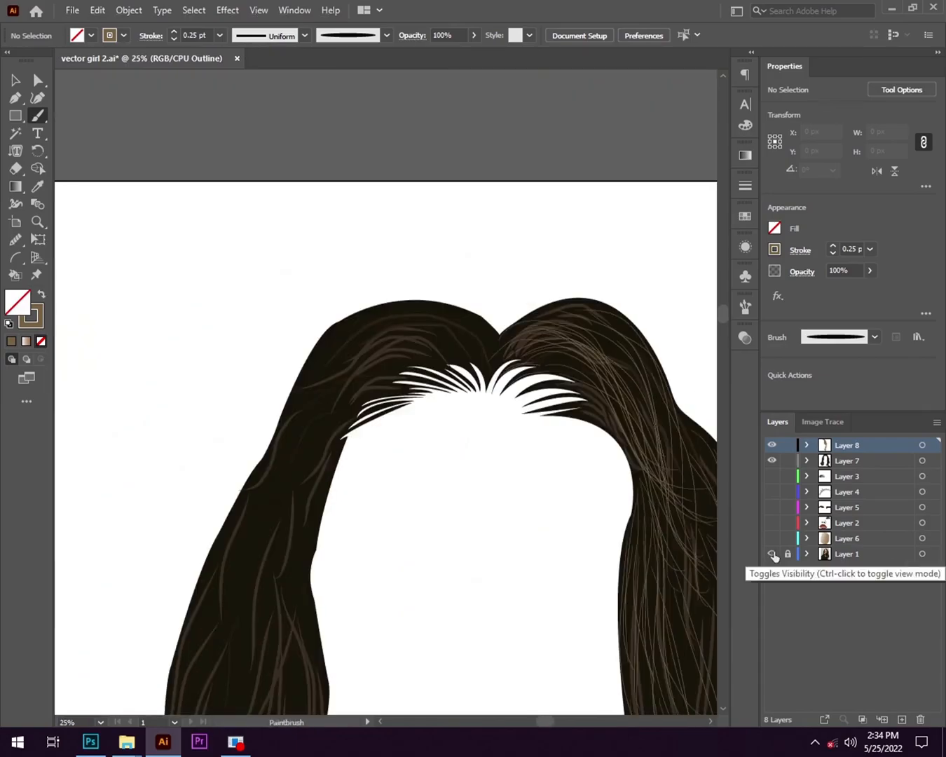
click(772, 554)
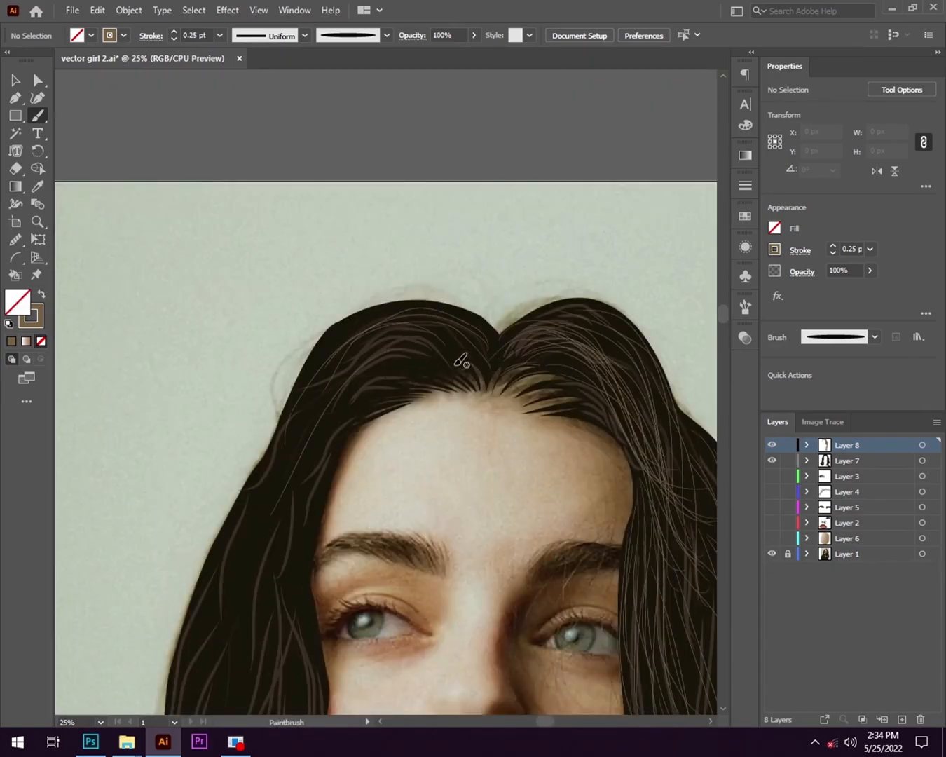
scroll(458, 337, down, 10)
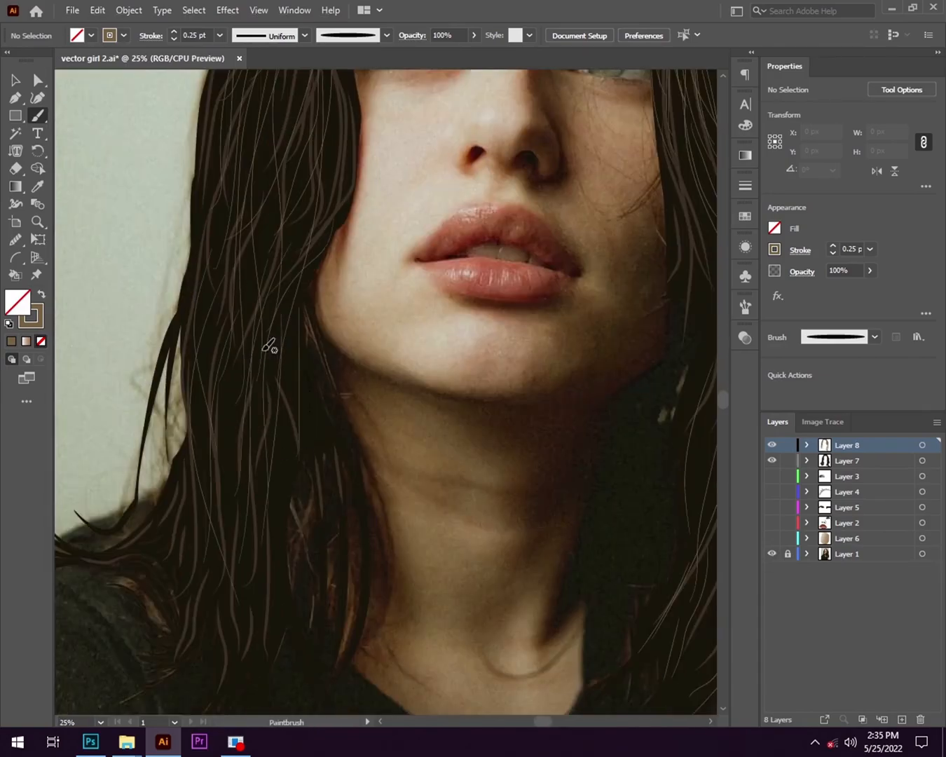
- Paint fine light-brown hairs down the lit-side hair and along the loose strand outside it
scroll(165, 345, up, 6)
drag(329, 186, 246, 448)
scroll(329, 280, down, 3)
drag(342, 413, 413, 189)
scroll(420, 209, up, 2)
scroll(463, 184, down, 1)
drag(474, 127, 452, 295)
drag(447, 310, 418, 451)
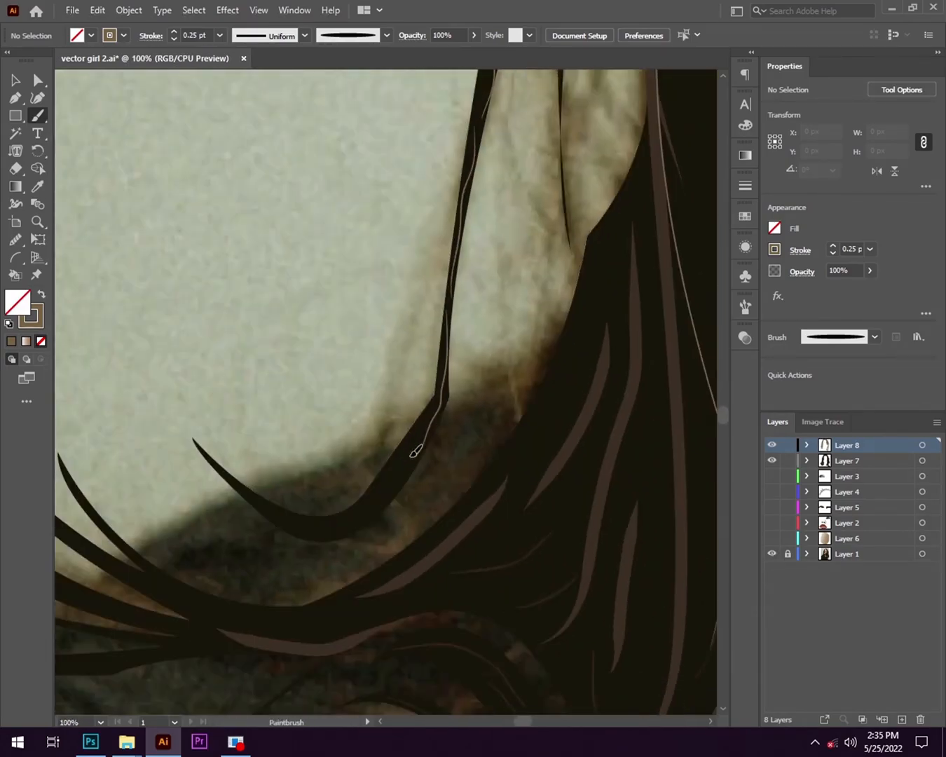
- Brush fine highlights along the loose strand's curled end and a flicked tip, and save the document
scroll(423, 444, up, 3)
drag(713, 484, 388, 492)
drag(195, 81, 392, 321)
key(ctrl+s)
- Paint thin light-brown highlight lines along the remaining flicked hair ends over the shoulder
scroll(401, 343, down, 1)
scroll(401, 343, down, 3)
drag(269, 169, 404, 291)
mouse_move(431, 305)
mouse_down()
mouse_move(515, 371)
mouse_move(623, 424)
mouse_up()
drag(57, 318, 310, 407)
scroll(398, 487, down, 2)
- Sample an existing dark-brown band and paint a matching 2 pt band along the lowest flicked strand
key(i)
click(492, 438)
key(b)
drag(151, 498, 303, 493)
- Set the stroke to 0.25 pt, resample the fine light-brown hair colour and paint thin highlights along the brown bands above the shoulder
click(870, 250)
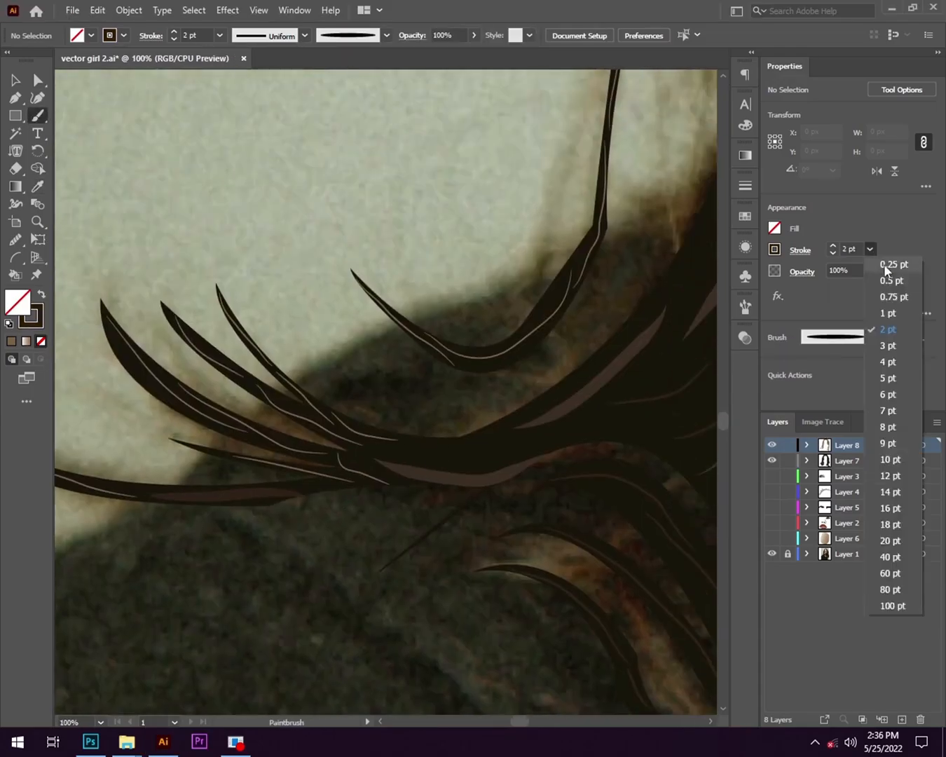
click(893, 265)
scroll(421, 365, down, 2)
key(i)
scroll(266, 352, up, 5)
drag(266, 353, 650, 347)
scroll(421, 393, down, 3)
drag(383, 532, 493, 452)
drag(557, 415, 608, 291)
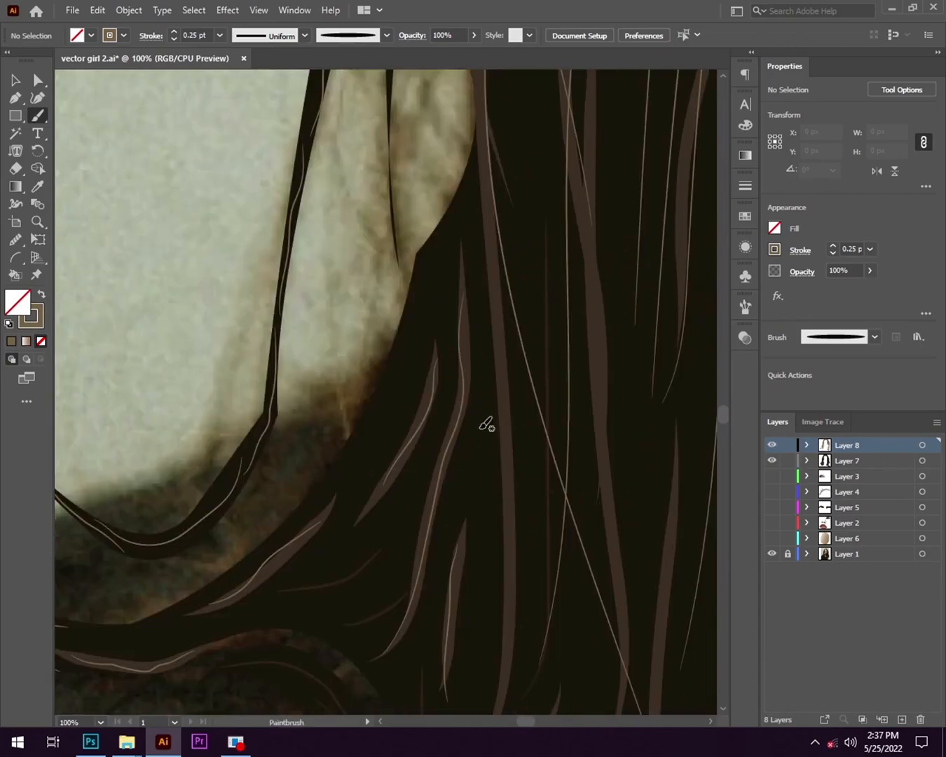
scroll(521, 570, down, 3)
scroll(528, 223, up, 5)
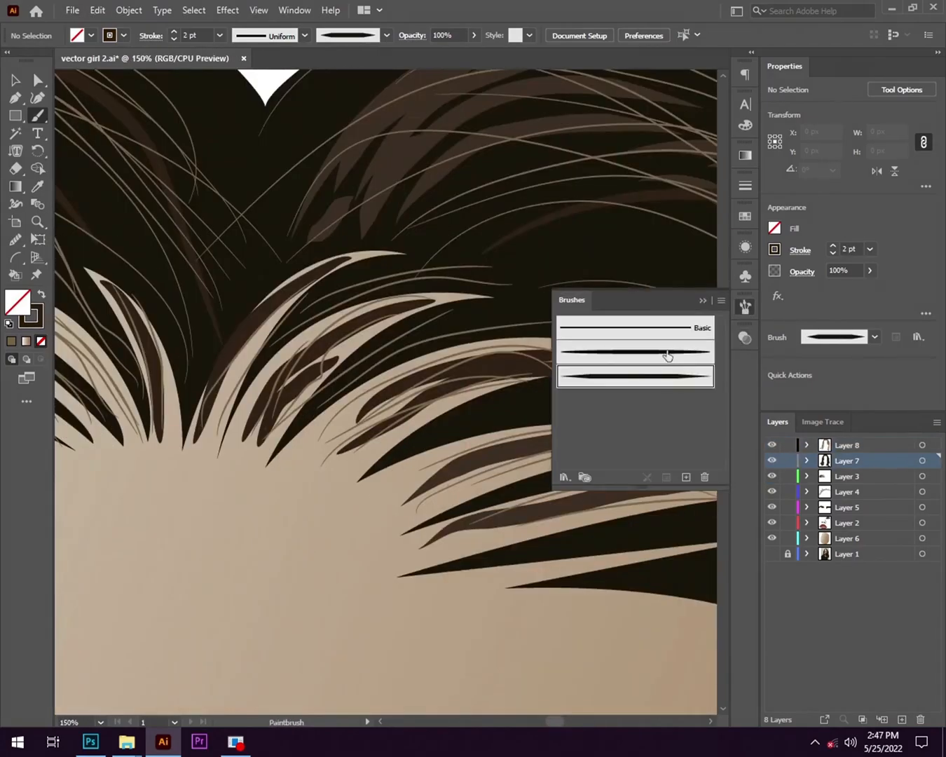
- Choose the tapered art brush and paint fine light-brown strands at 1 pt along the pointed hair tips of the hairline
click(672, 380)
drag(203, 306, 372, 488)
drag(194, 337, 485, 295)
key(bracketleft)
drag(286, 428, 566, 283)
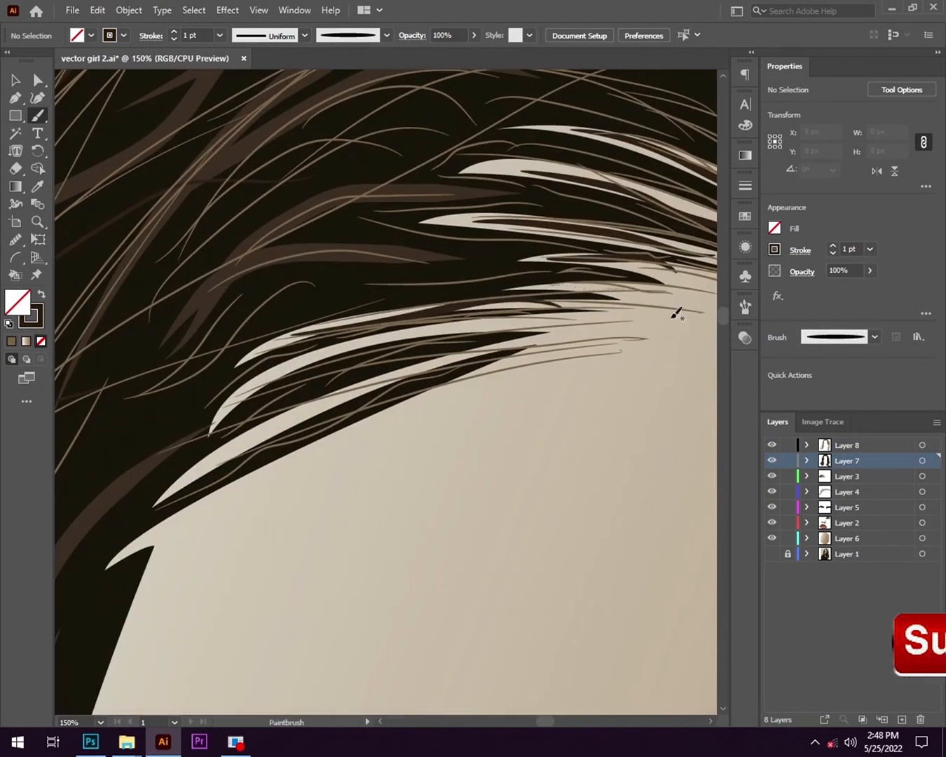
scroll(280, 461, down, 4)
drag(296, 461, 151, 345)
- Adjust the anchor points of the dark hair shape at its pointed tips along the forehead, then deselect it
scroll(152, 345, up, 1)
click(38, 81)
click(426, 323)
drag(426, 323, 434, 327)
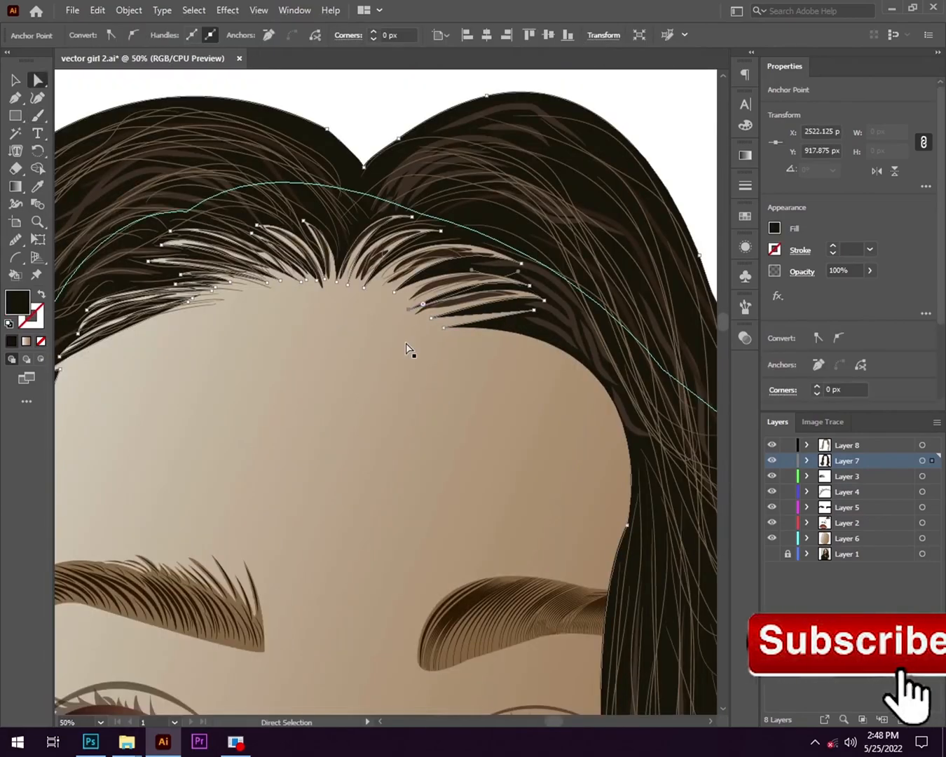
key(ctrl+shift+a)
scroll(305, 393, down, 1)
scroll(232, 363, up, 2)
drag(232, 363, 491, 544)
drag(310, 262, 274, 193)
click(274, 187)
scroll(265, 151, down, 4)
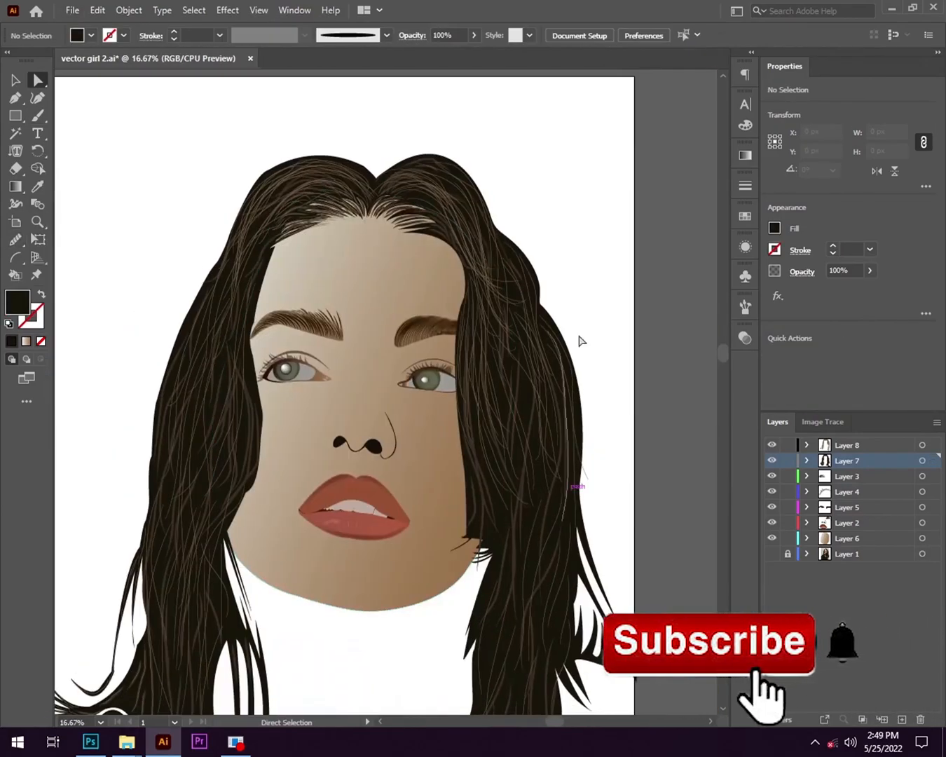
- Show the reference photo in Layer 1 and hide Layers 2 to 6, keeping Layers 7 and 8 visible
scroll(277, 302, up, 3)
drag(423, 350, 308, 669)
click(771, 554)
drag(772, 538, 771, 445)
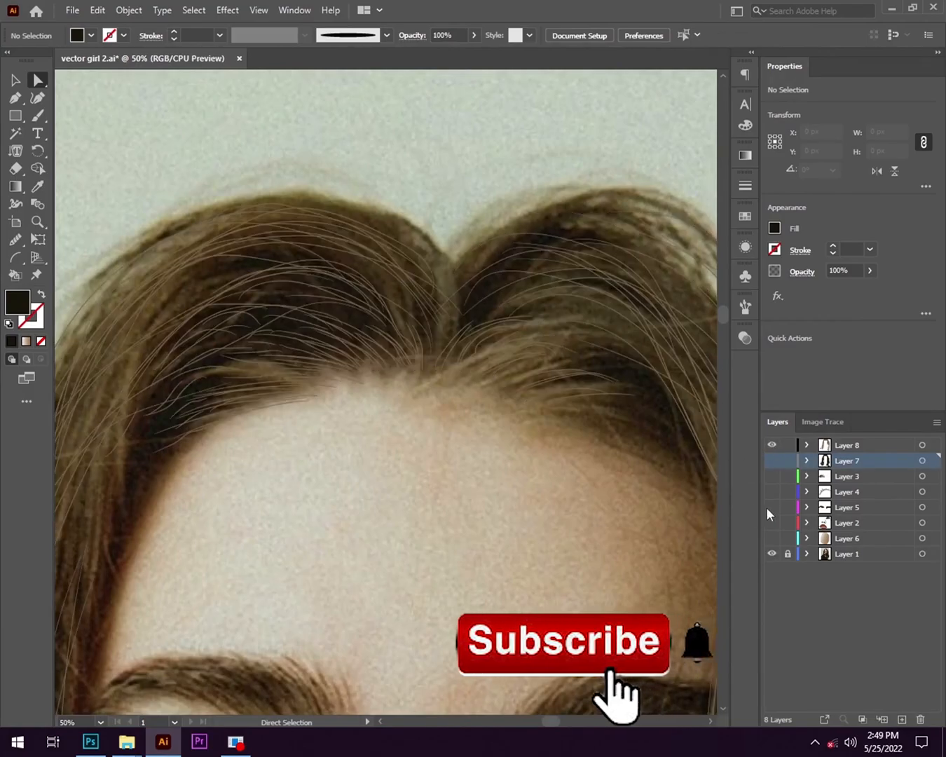
click(773, 461)
scroll(224, 426, up, 2)
scroll(410, 370, down, 2)
- Remove the fill and sample a light-brown hair colour (776344) for the stroke
click(37, 115)
scroll(289, 247, down, 4)
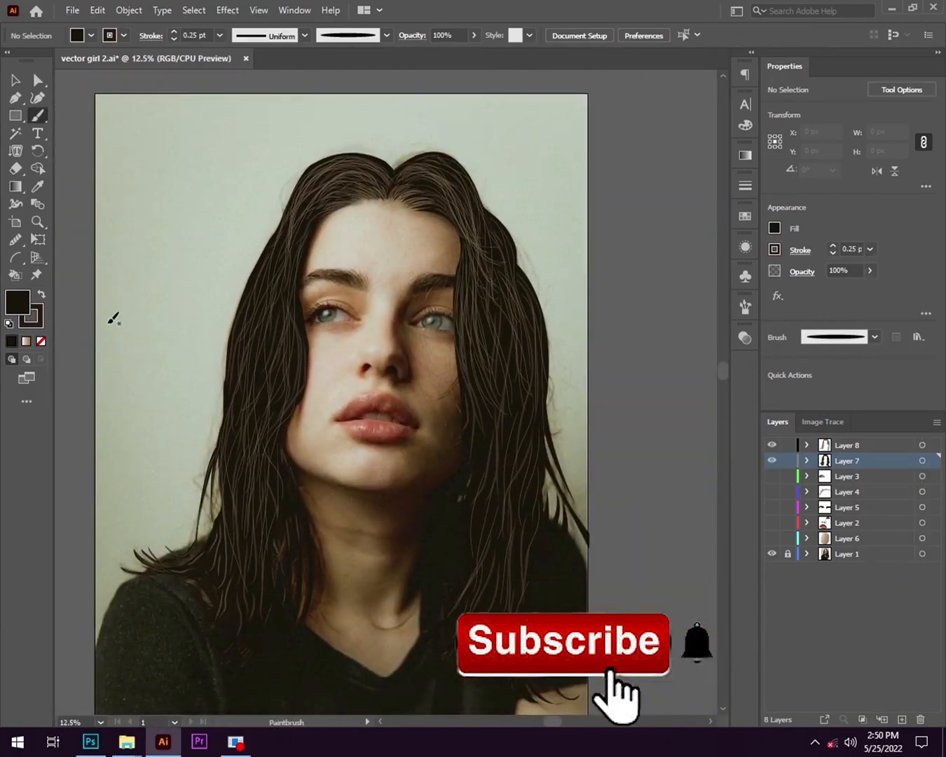
click(41, 341)
click(30, 317)
click(38, 187)
scroll(306, 351, up, 6)
click(541, 415)
scroll(541, 415, down, 5)
- Set the Paintbrush stroke to 1 pt and paint long light-brown strands down the lock beside the eye
click(38, 116)
scroll(533, 337, up, 4)
click(871, 250)
scroll(354, 608, up, 3)
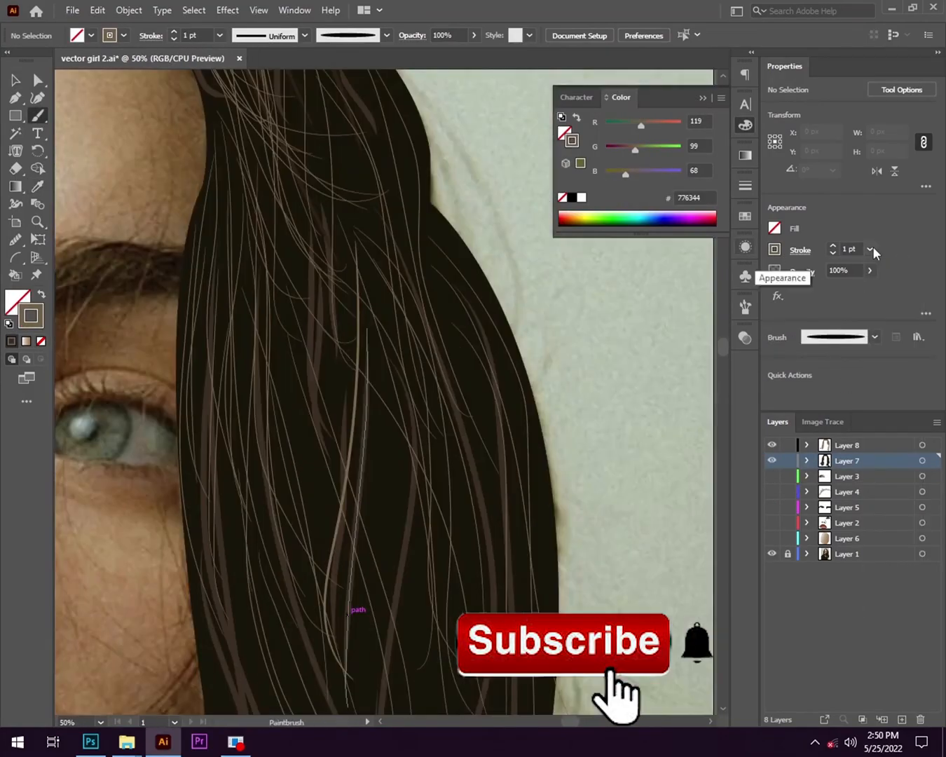
click(872, 251)
scroll(426, 598, down, 2)
scroll(426, 598, up, 2)
- Paint light-brown highlight strands over the hair tufts at the centre of the hairline, just beside the parting
click(16, 80)
click(37, 115)
scroll(336, 371, up, 2)
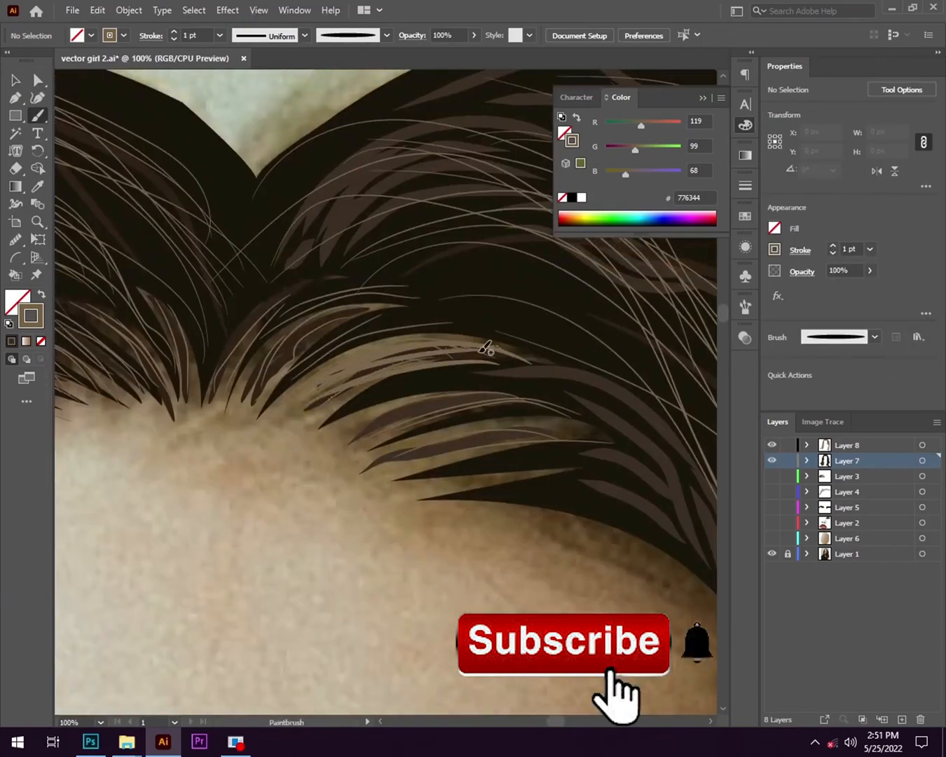
drag(357, 378, 462, 344)
drag(260, 385, 372, 312)
drag(197, 380, 412, 383)
drag(317, 389, 417, 359)
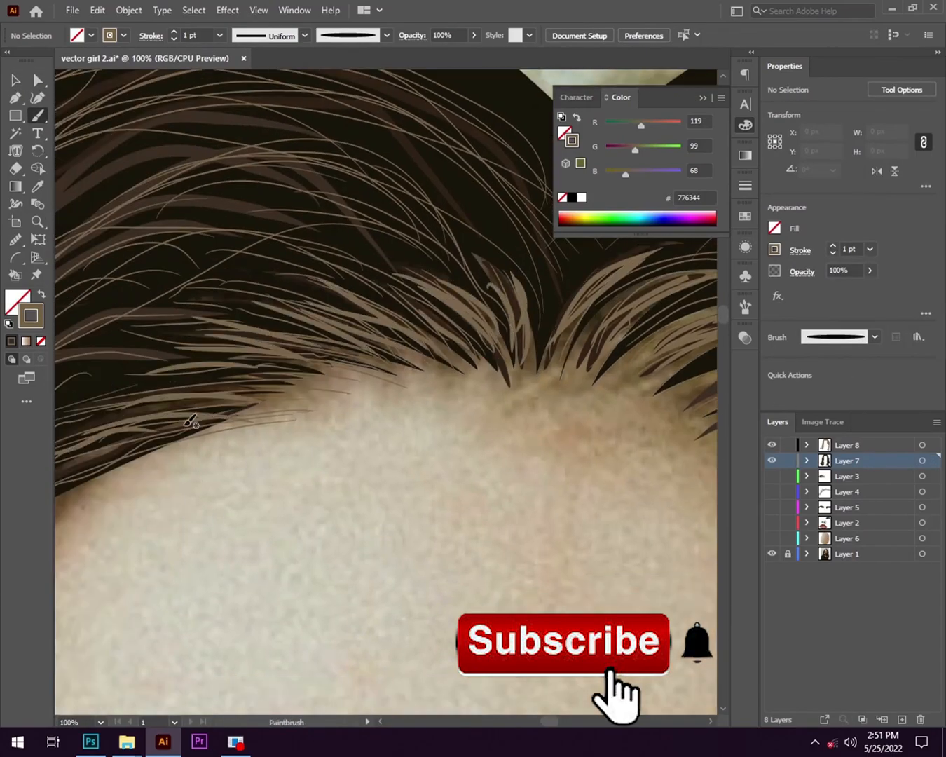
- Add more light-brown strands along the hairline tufts around the parting and collapse the Color settings
drag(631, 421, 246, 248)
scroll(355, 249, up, 1)
drag(392, 232, 376, 407)
drag(213, 366, 481, 331)
click(703, 99)
- Paint curved light-brown strands along the tufts and brown bands of the hairline to the right of the parting
scroll(151, 291, up, 2)
scroll(425, 360, down, 2)
drag(515, 262, 690, 243)
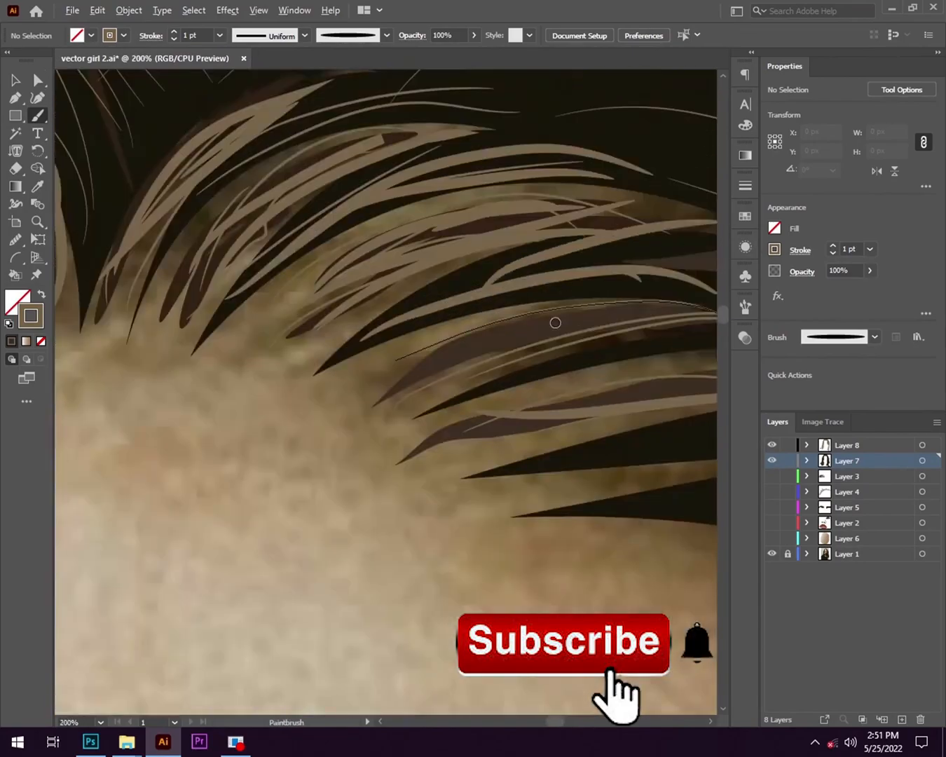
scroll(420, 280, down, 1)
scroll(448, 345, up, 2)
drag(630, 476, 365, 245)
drag(349, 254, 711, 379)
scroll(418, 417, down, 5)
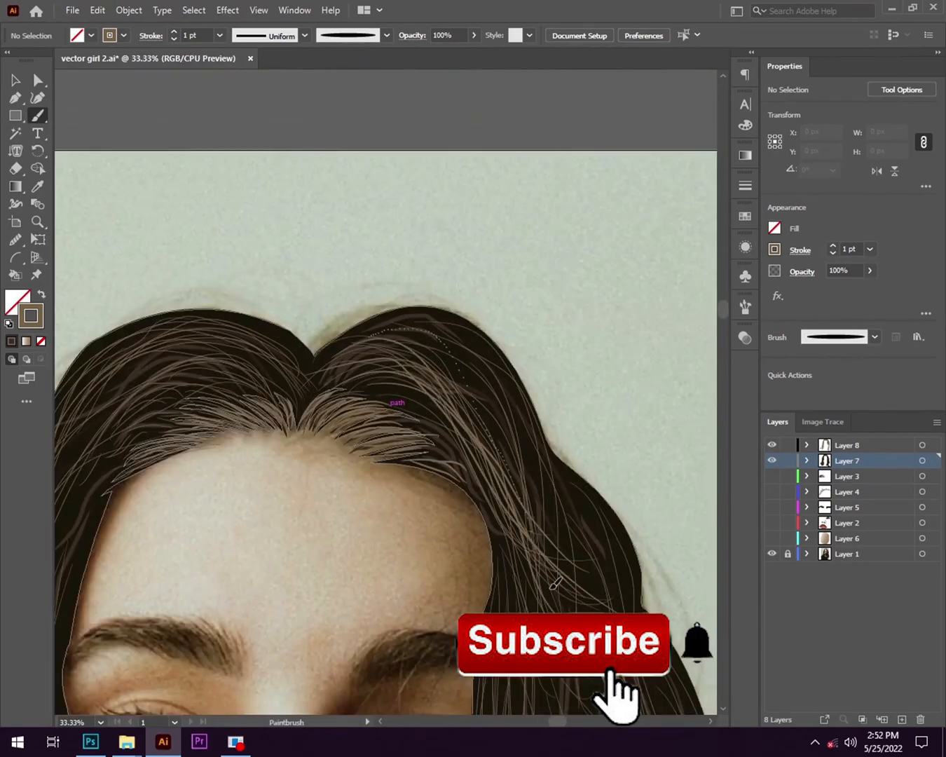
- Paint long light-brown strands from the crown down the hair on the right side of the face
drag(509, 433, 543, 533)
drag(568, 467, 536, 224)
drag(646, 512, 658, 550)
drag(504, 461, 388, 177)
mouse_move(433, 299)
mouse_down()
mouse_move(446, 312)
mouse_move(404, 151)
mouse_up()
drag(331, 187, 331, 375)
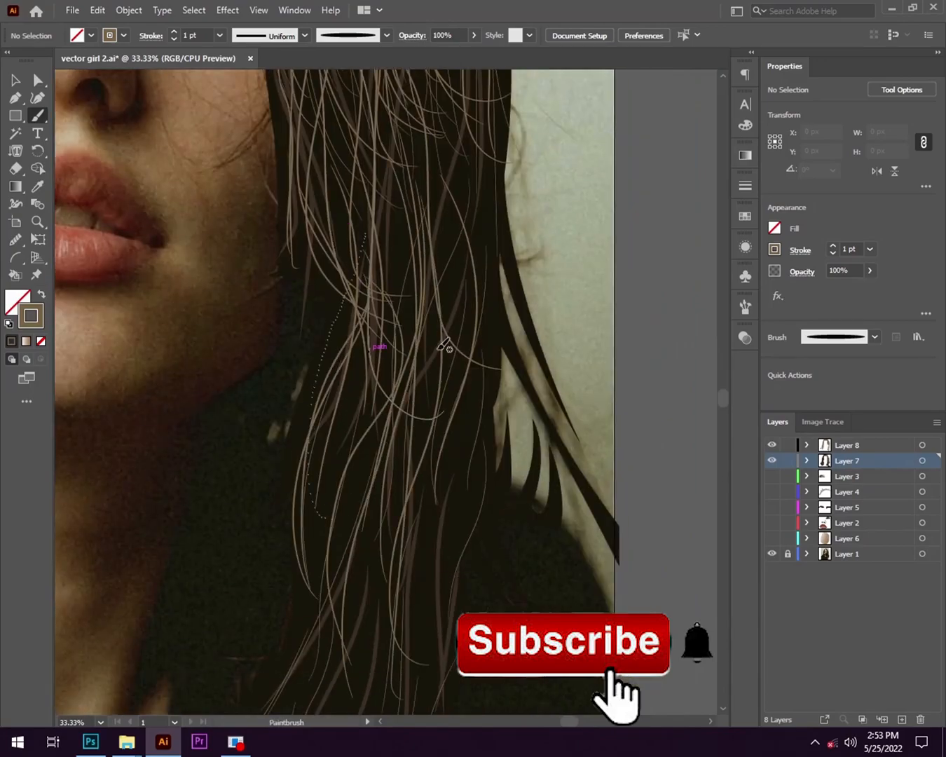
- Brush long light-brown strands down the right-hand hair from beside the lips to the lower locks
scroll(217, 440, up, 3)
drag(379, 267, 296, 397)
scroll(151, 279, up, 3)
mouse_move(148, 425)
mouse_down()
mouse_move(318, 432)
mouse_move(701, 415)
mouse_up()
scroll(413, 350, down, 2)
drag(382, 327, 373, 617)
drag(521, 286, 421, 505)
drag(293, 596, 420, 280)
drag(359, 335, 151, 501)
- Paint short light-brown strands inside the pointed ends of the right-hand hair over the dark shirt
scroll(413, 303, down, 2)
scroll(393, 393, up, 3)
drag(454, 293, 207, 356)
drag(487, 418, 357, 405)
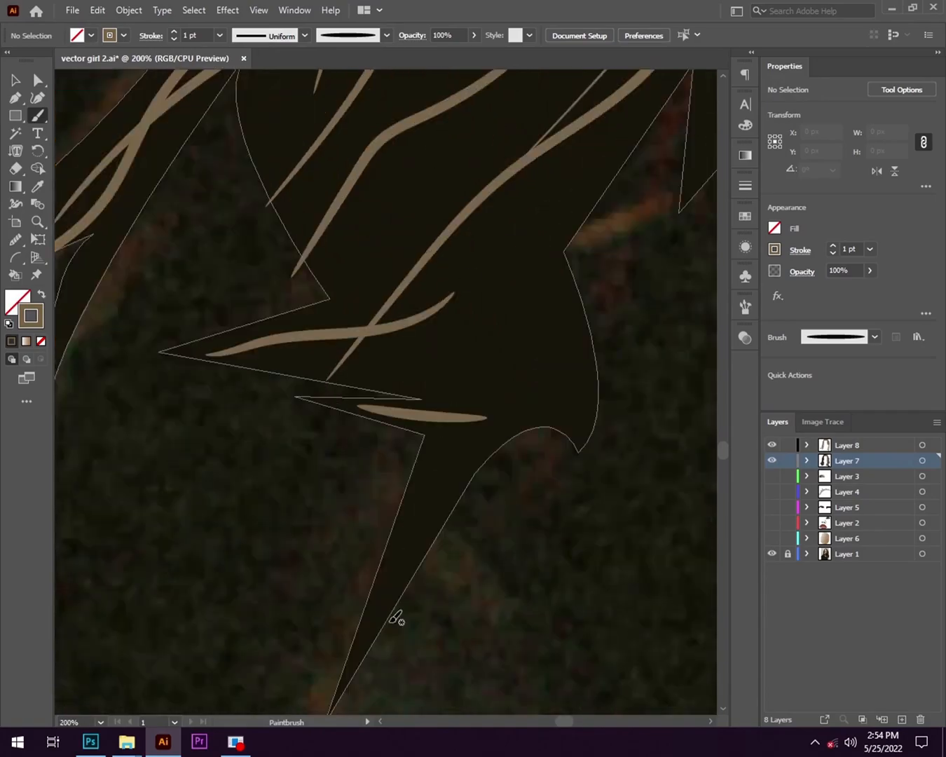
scroll(326, 464, down, 4)
drag(284, 399, 284, 401)
- Paint light-brown strands down the left-hand hair and into its flicked ends over the shoulder
scroll(284, 401, up, 3)
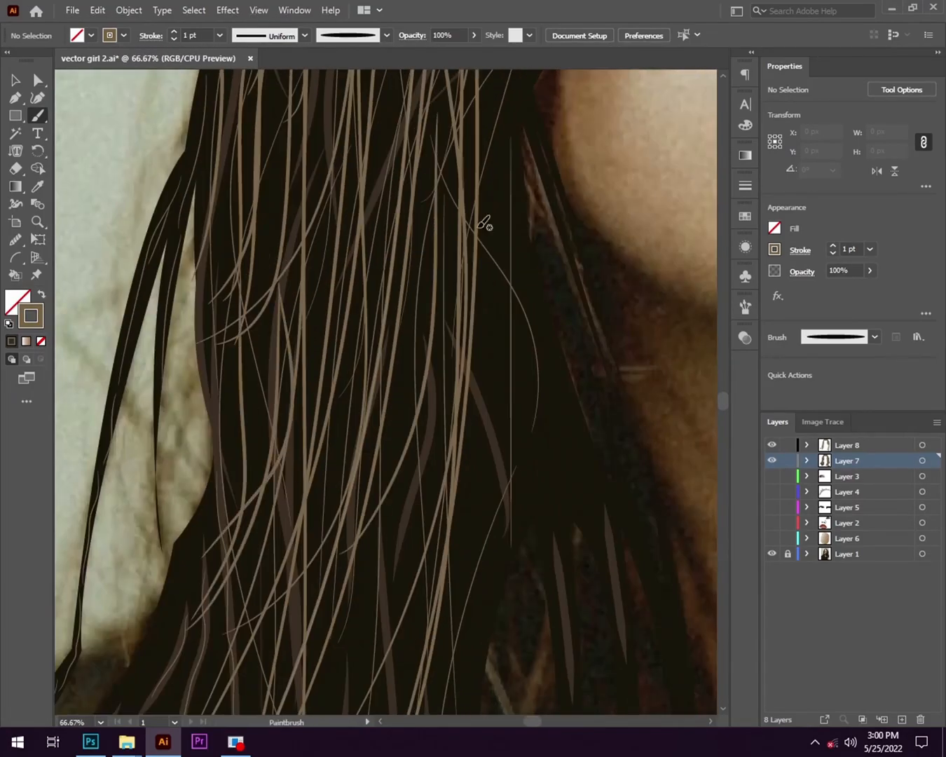
drag(490, 61, 513, 54)
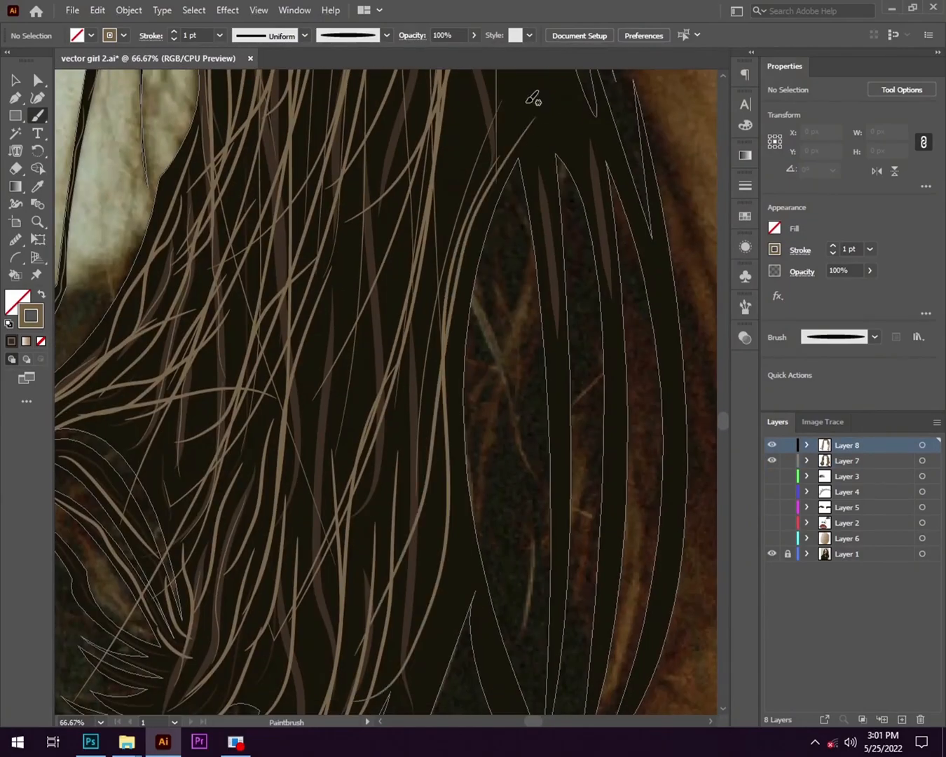
drag(527, 104, 556, 344)
scroll(338, 370, down, 3)
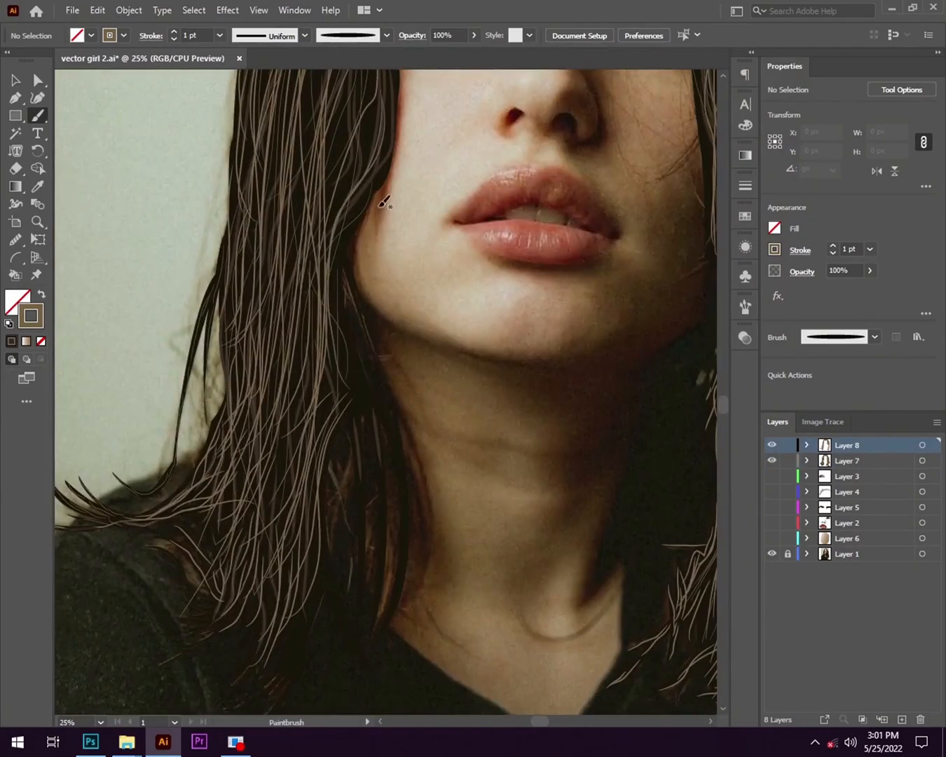
- Paint light-brown strands inside the narrow hanging locks at the lower end of the left-hand hair beside the neck
scroll(246, 391, up, 2)
drag(355, 497, 218, 268)
scroll(261, 478, up, 3)
drag(265, 472, 288, 99)
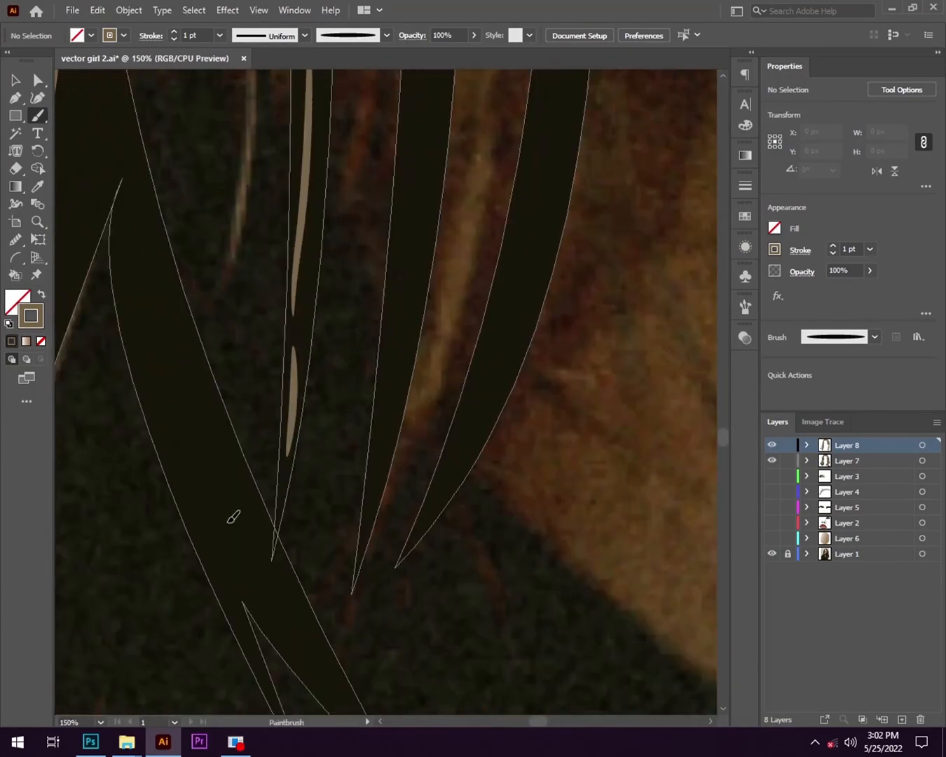
drag(138, 241, 257, 557)
scroll(270, 338, down, 1)
drag(271, 337, 326, 127)
- Fill the lowest pointed tips of the left-hand hair with curved 1 pt light-brown strands
scroll(325, 307, up, 3)
drag(633, 165, 410, 603)
drag(350, 425, 68, 664)
drag(210, 602, 682, 335)
drag(715, 133, 493, 321)
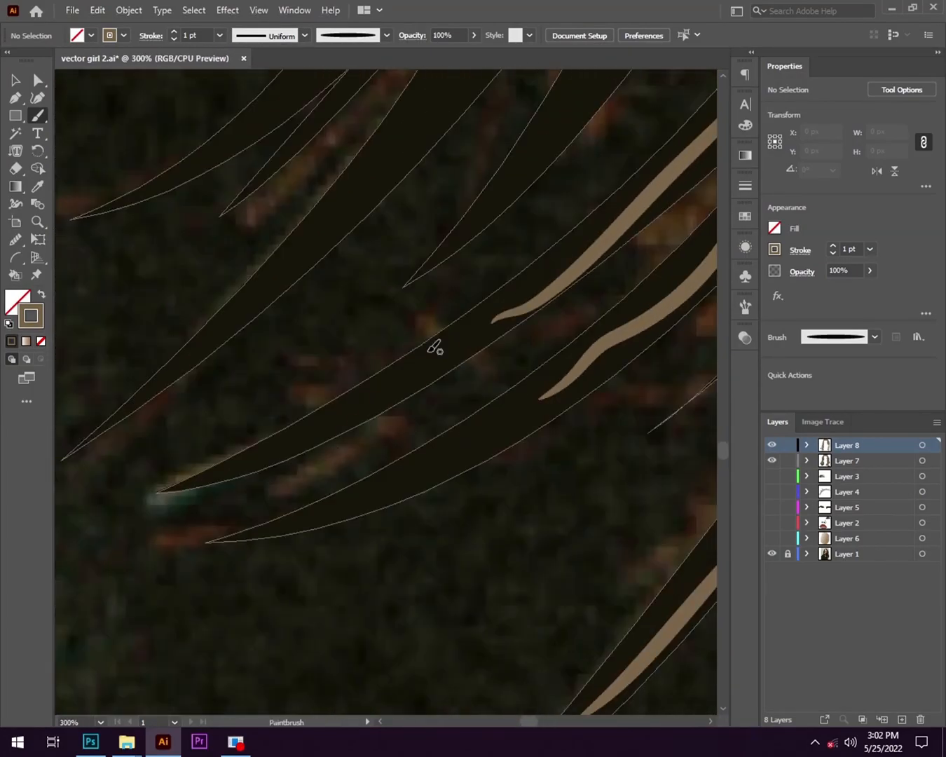
drag(367, 468, 477, 673)
drag(556, 553, 396, 653)
scroll(559, 465, down, 2)
drag(663, 359, 520, 513)
key(ctrl+z)
- Set the brush stroke weight to 0.5 pt for finer strands at the lower ends of the left-hand hair
scroll(698, 404, up, 3)
click(871, 250)
click(891, 281)
scroll(298, 535, down, 4)
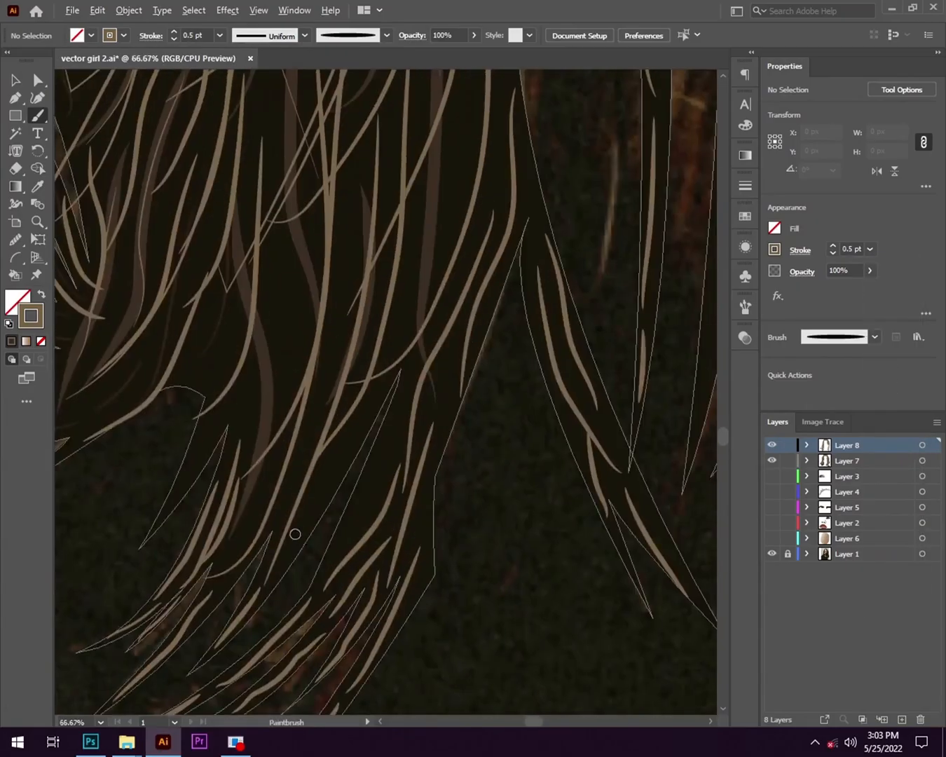
scroll(350, 437, down, 3)
- Choose another preset stroke weight and paint one more long light-brown strand in the left-hand hair
click(870, 250)
click(888, 311)
scroll(463, 366, up, 3)
drag(452, 277, 481, 510)
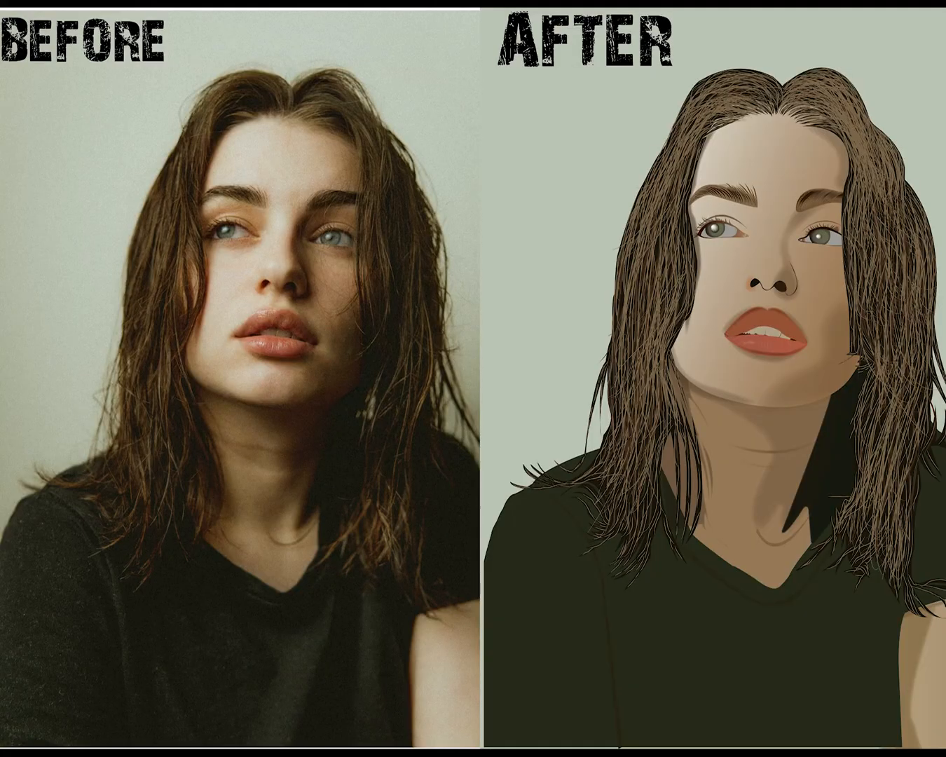